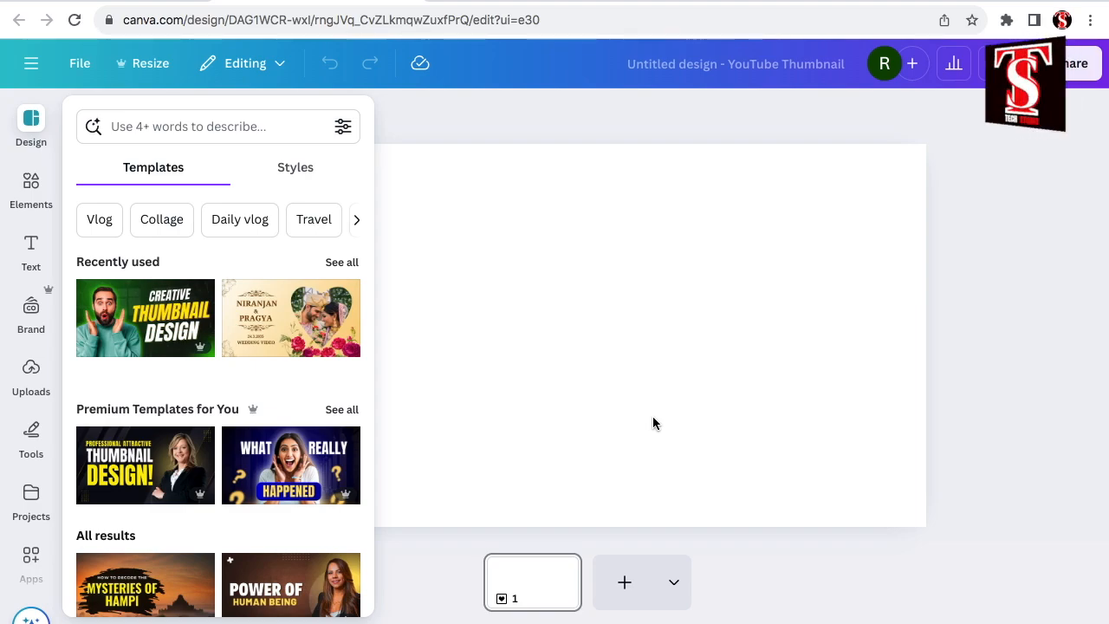
- Set the blank page's background colour to the near-black brand colour #140101
left_click(653, 423)
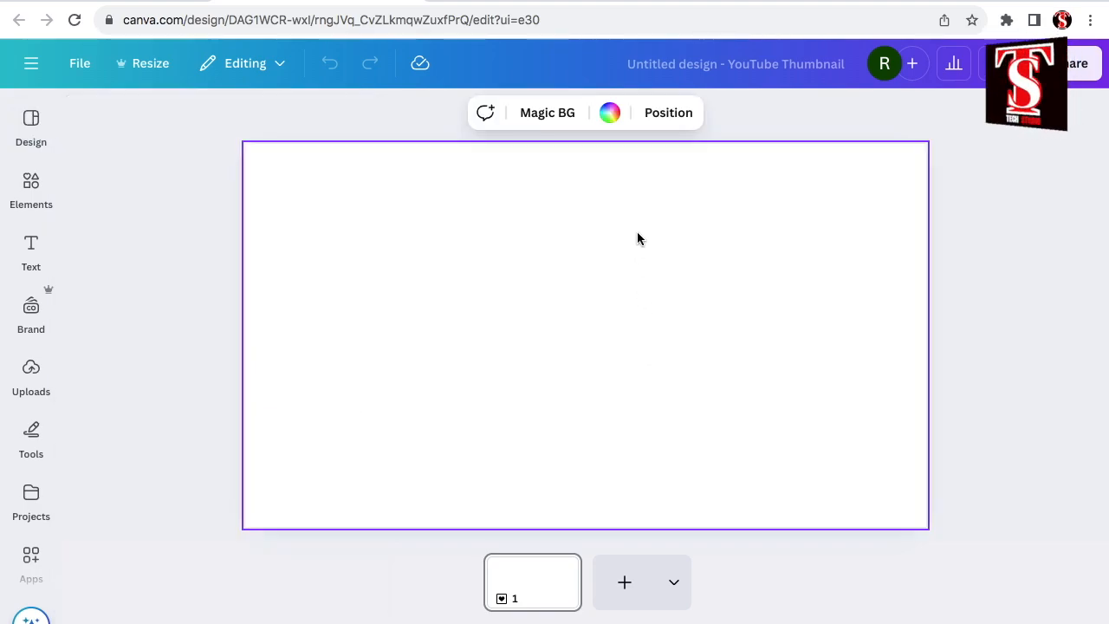
left_click(611, 116)
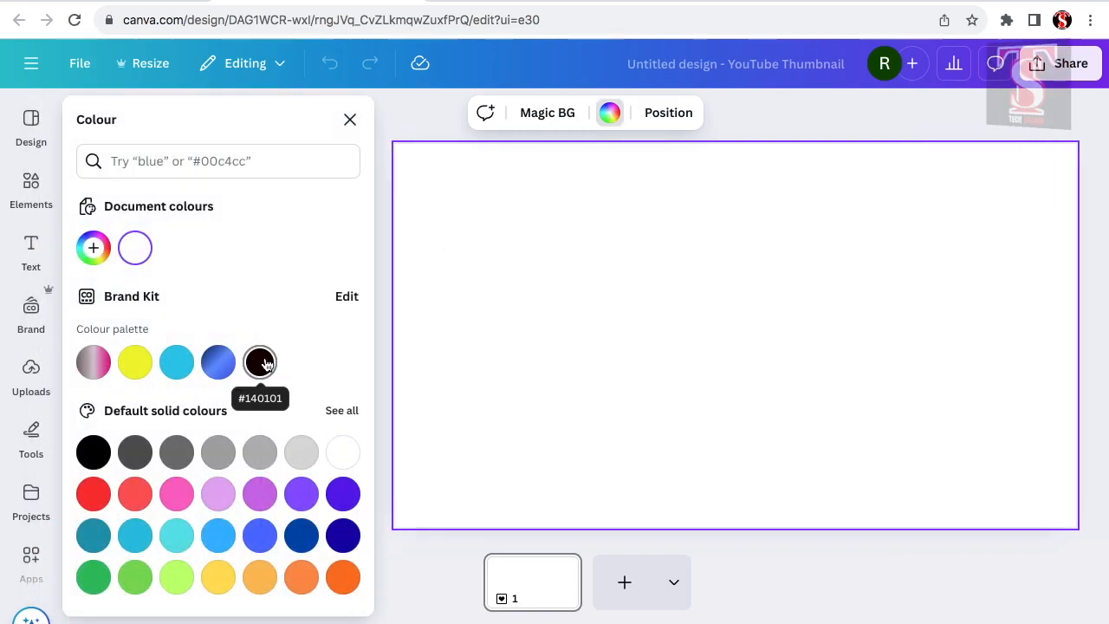
left_click(261, 362)
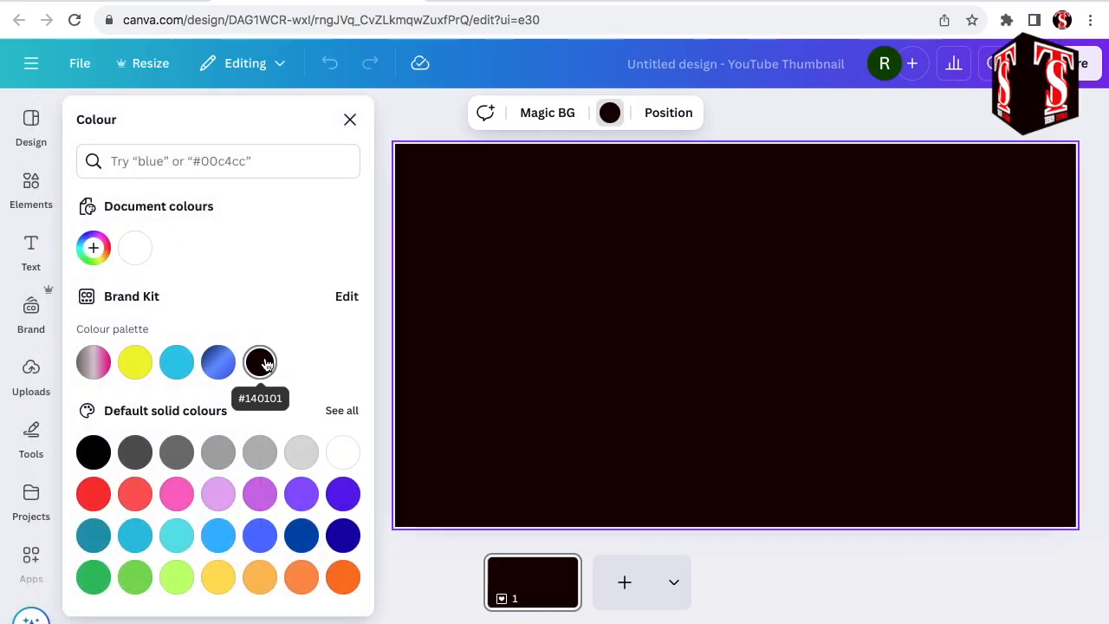
- Find square shapes in the element library and add a sharp-cornered square to the page
left_click(31, 183)
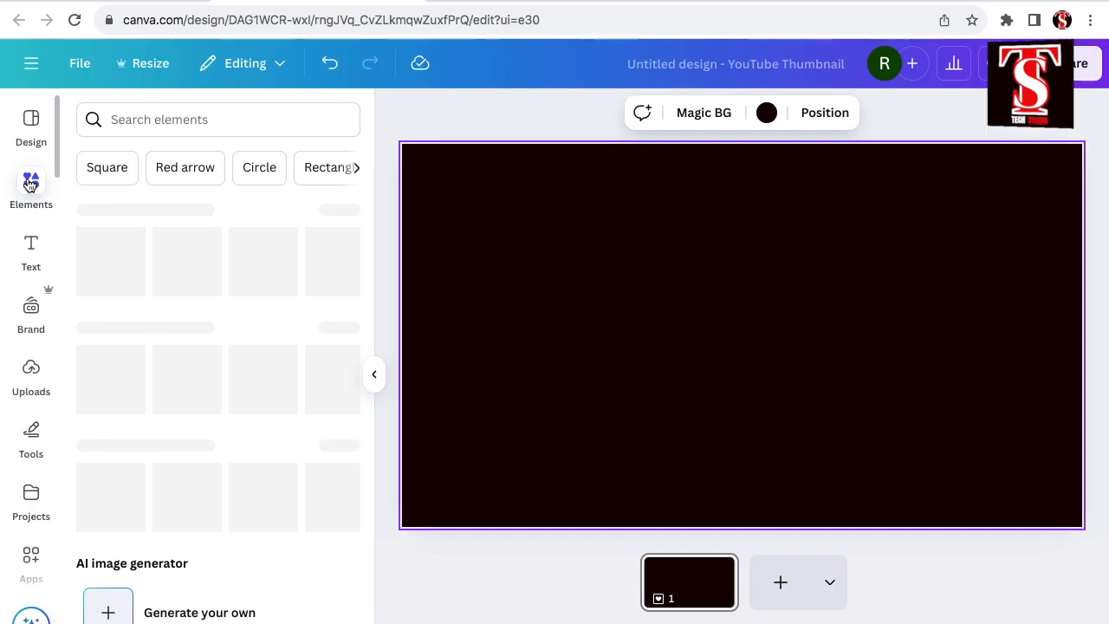
left_click(106, 166)
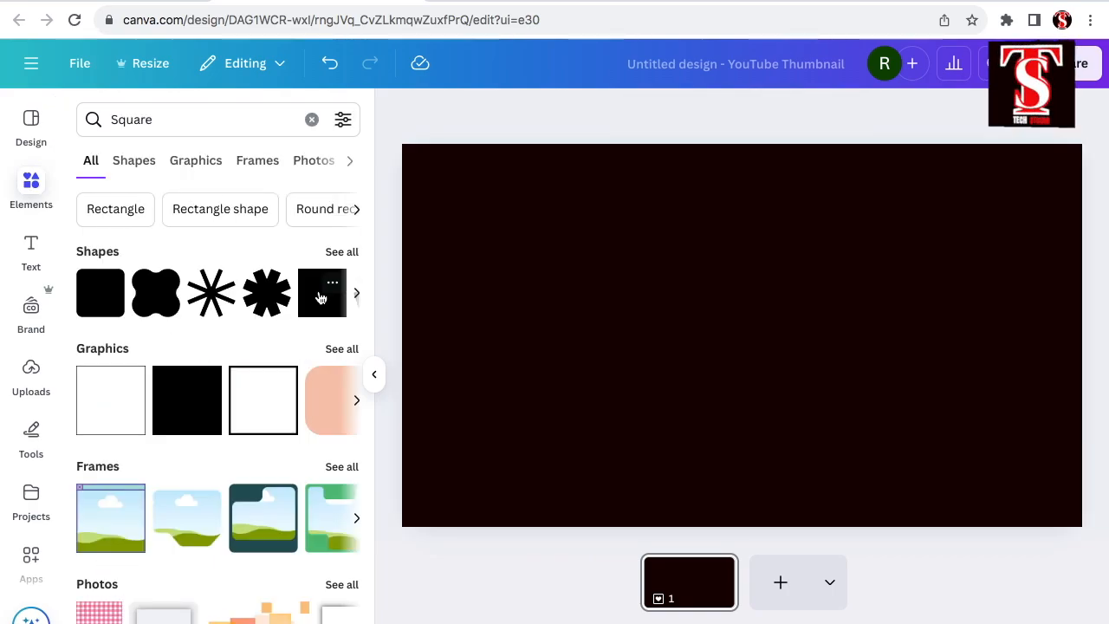
left_click(320, 297)
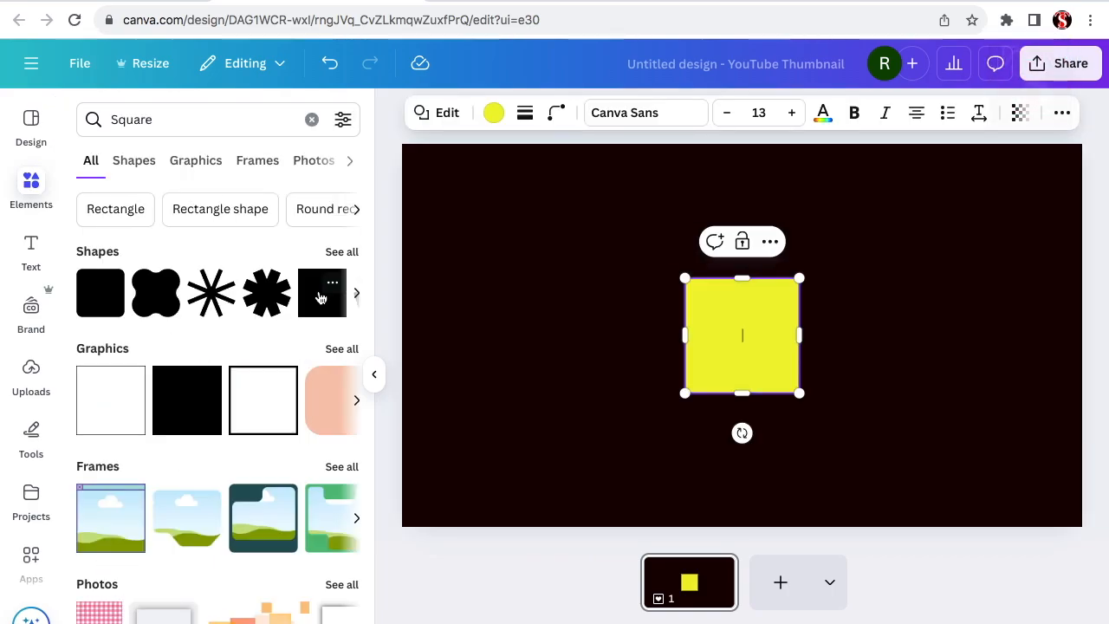
- Fill the square with a multicolour green gradient chosen from all the default gradient colours
left_click(494, 114)
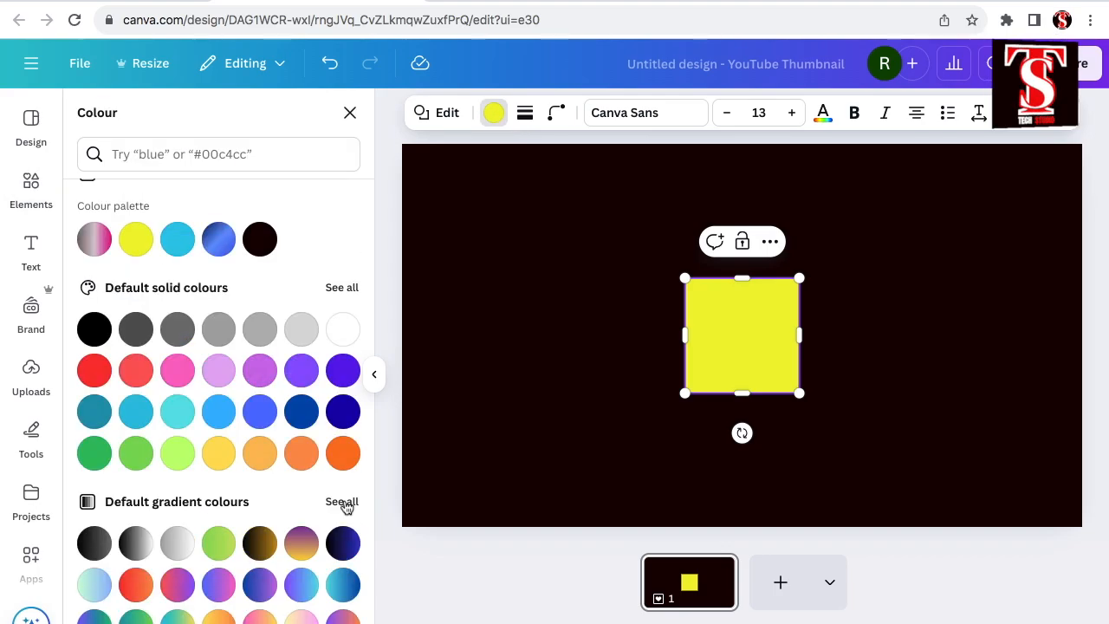
left_click(341, 502)
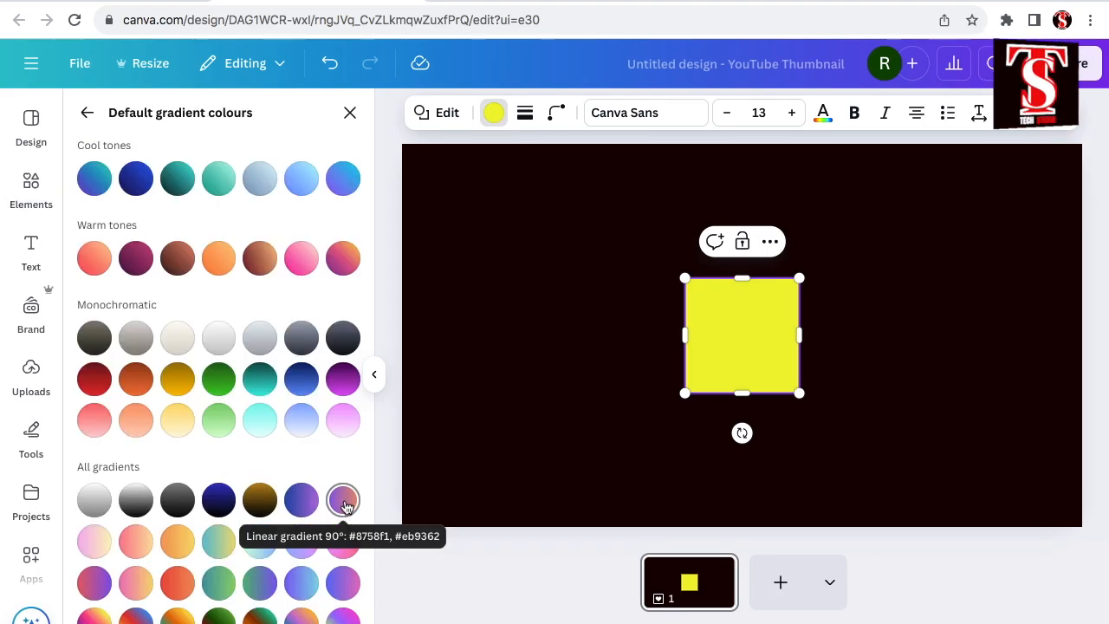
scroll(227, 217, "down", 2)
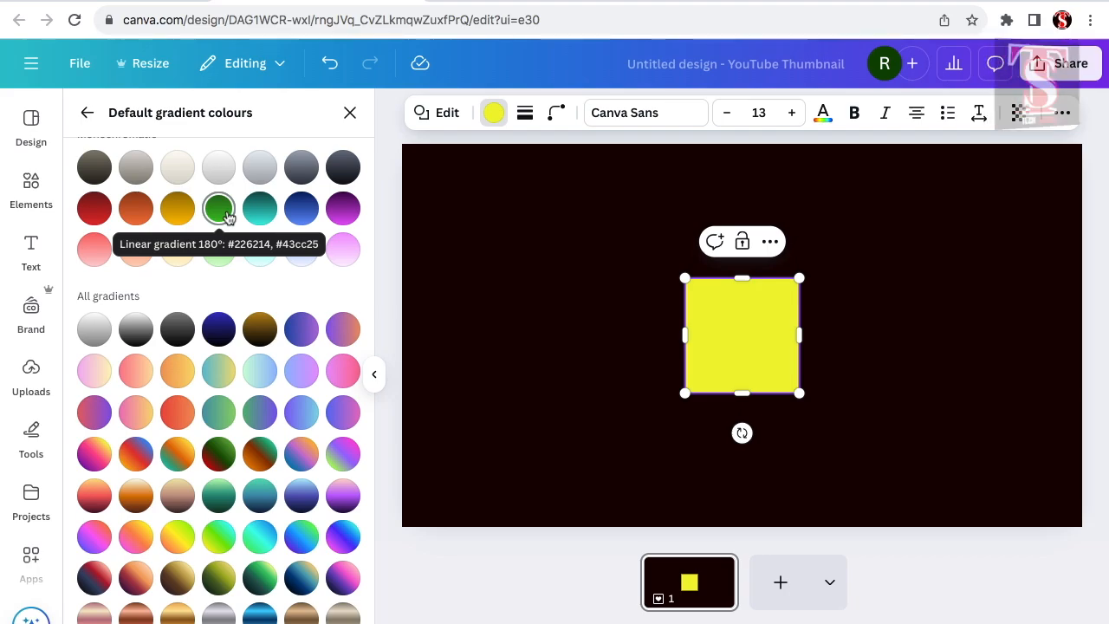
left_click(221, 212)
left_click(87, 113)
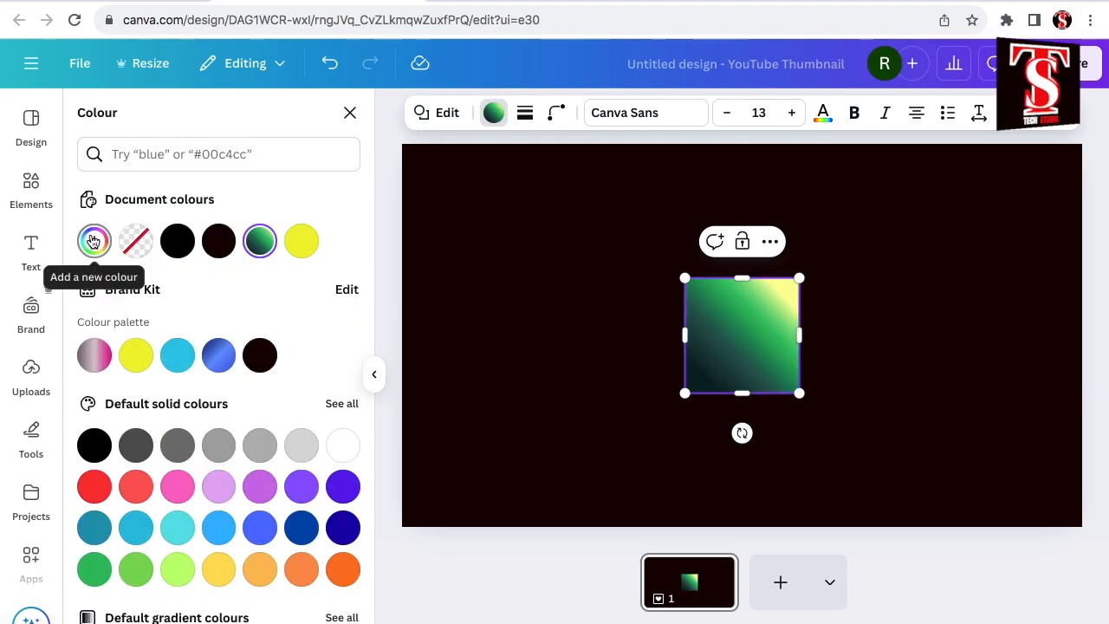
- Set the shape's custom gradient to the linear 180° style and adjust its two yellows, making the second #F4DF24
left_click(94, 241)
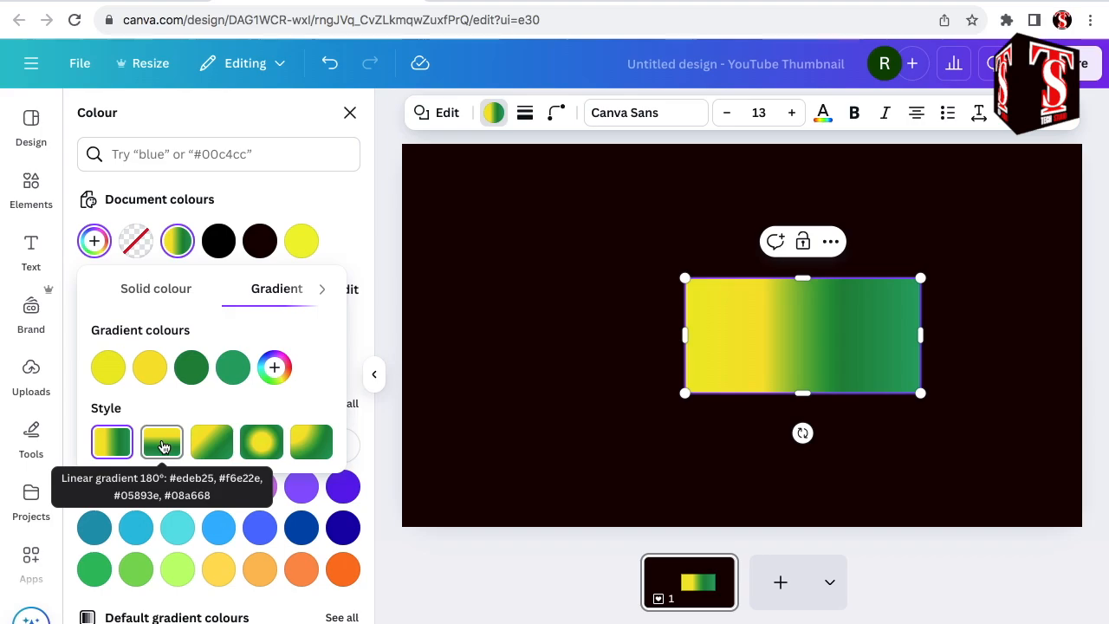
left_click(161, 442)
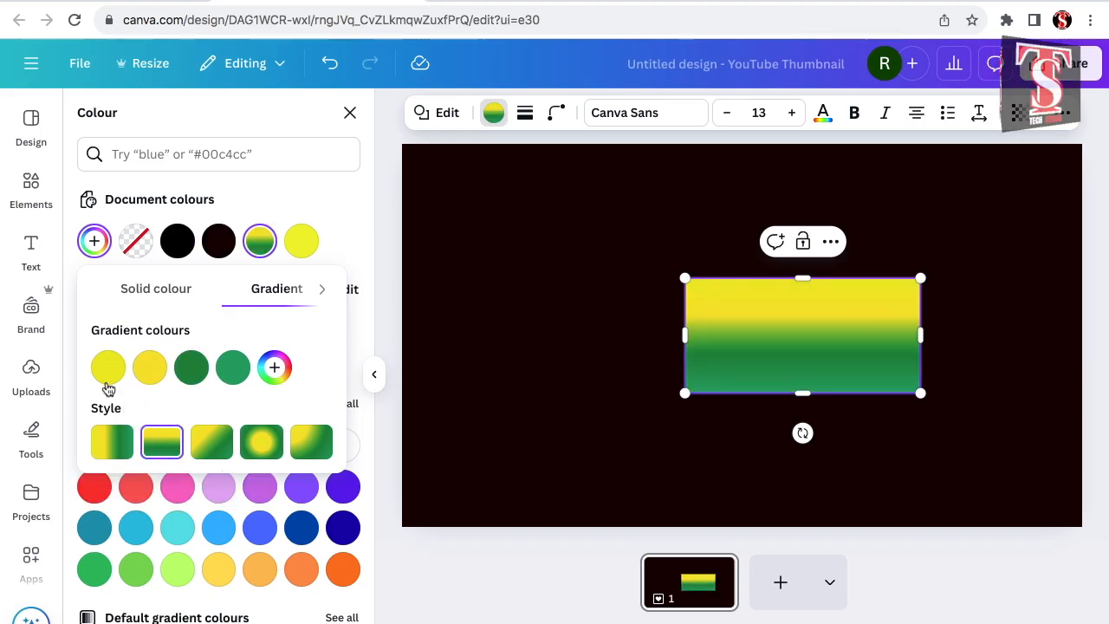
left_click(149, 367)
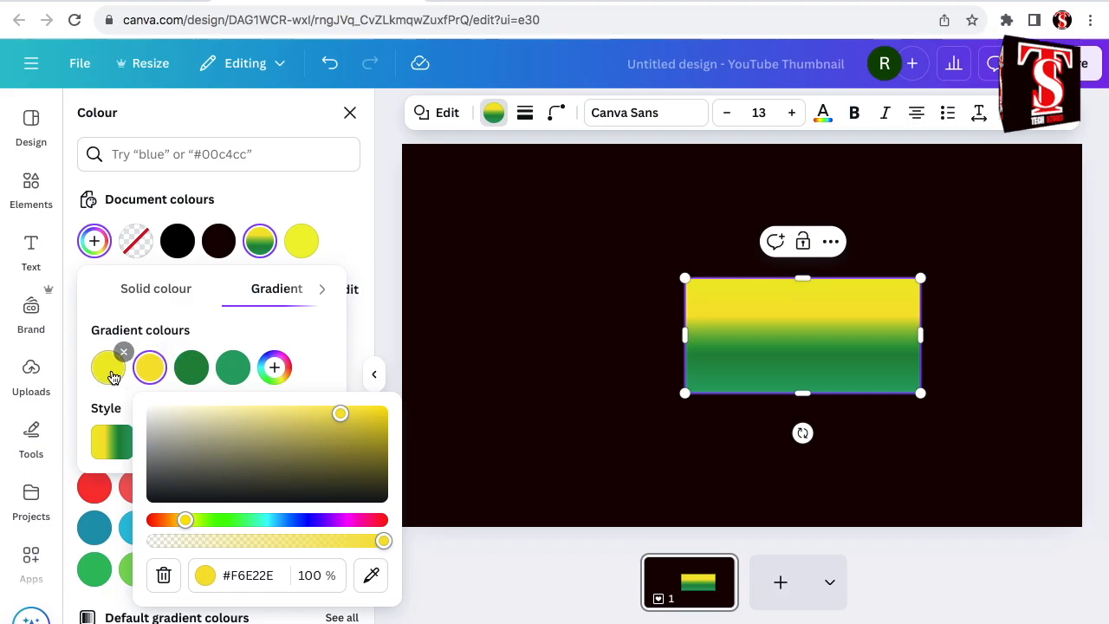
left_click(108, 367)
left_click_drag(308, 416, 381, 425)
left_click(150, 371)
left_click(349, 415)
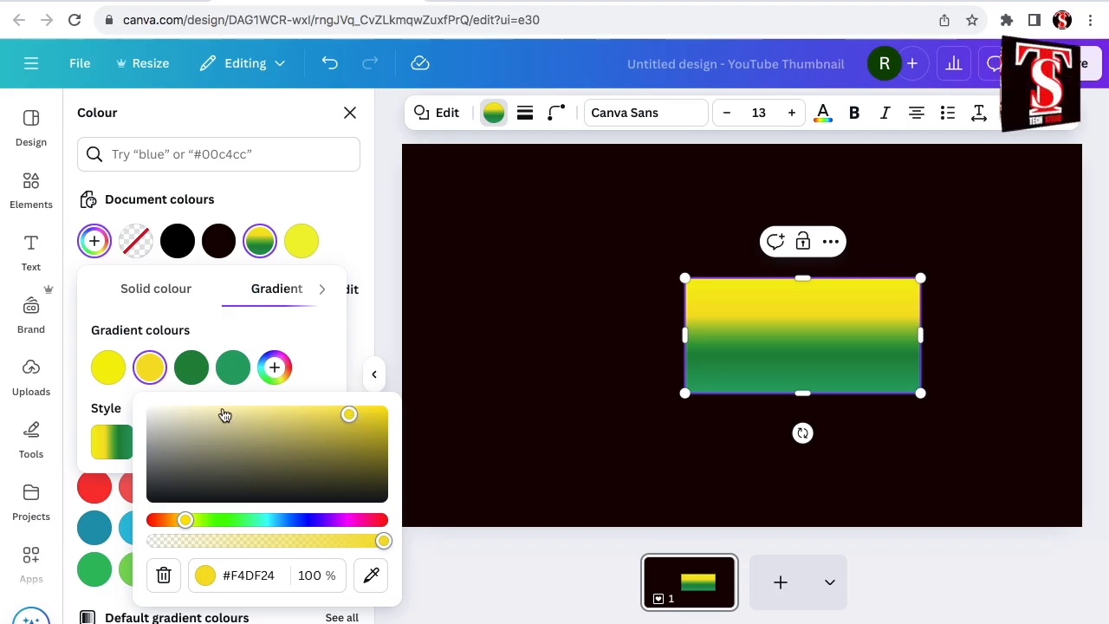
- Change the gradient's third colour to bright orange and its fourth colour to dark red #A63308
left_click(191, 367)
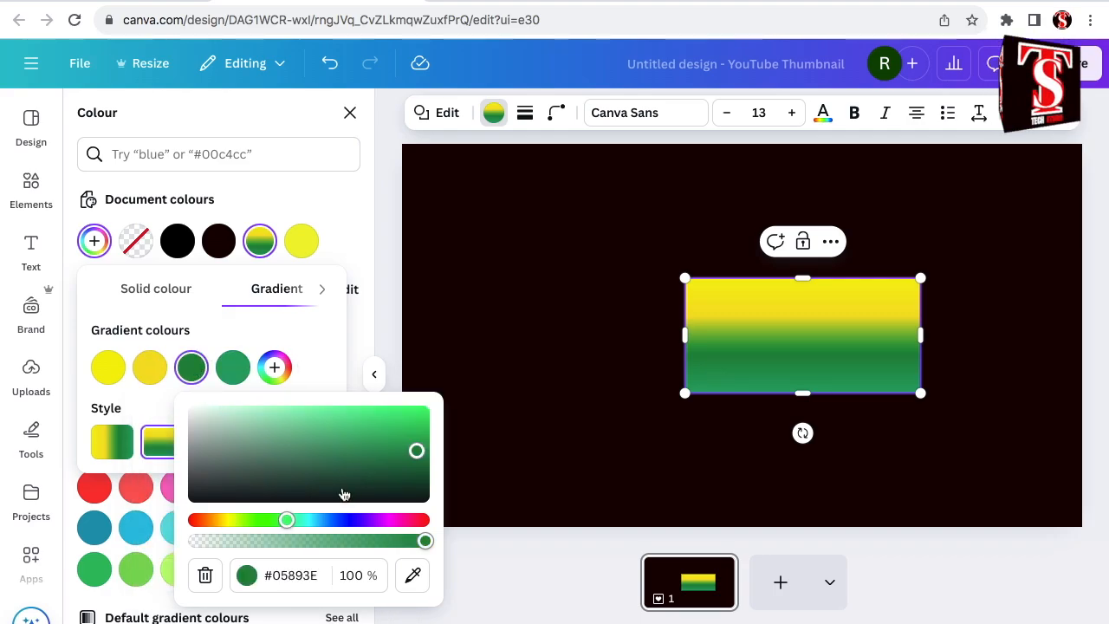
left_click_drag(216, 523, 209, 520)
left_click(419, 415)
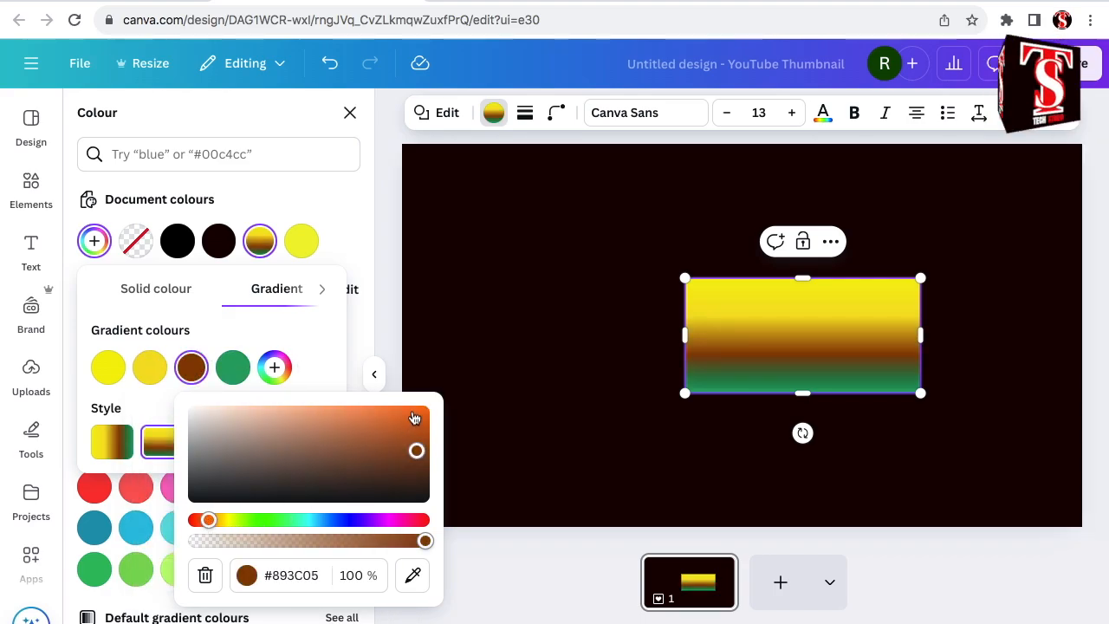
left_click(206, 521)
left_click(206, 521)
left_click(233, 367)
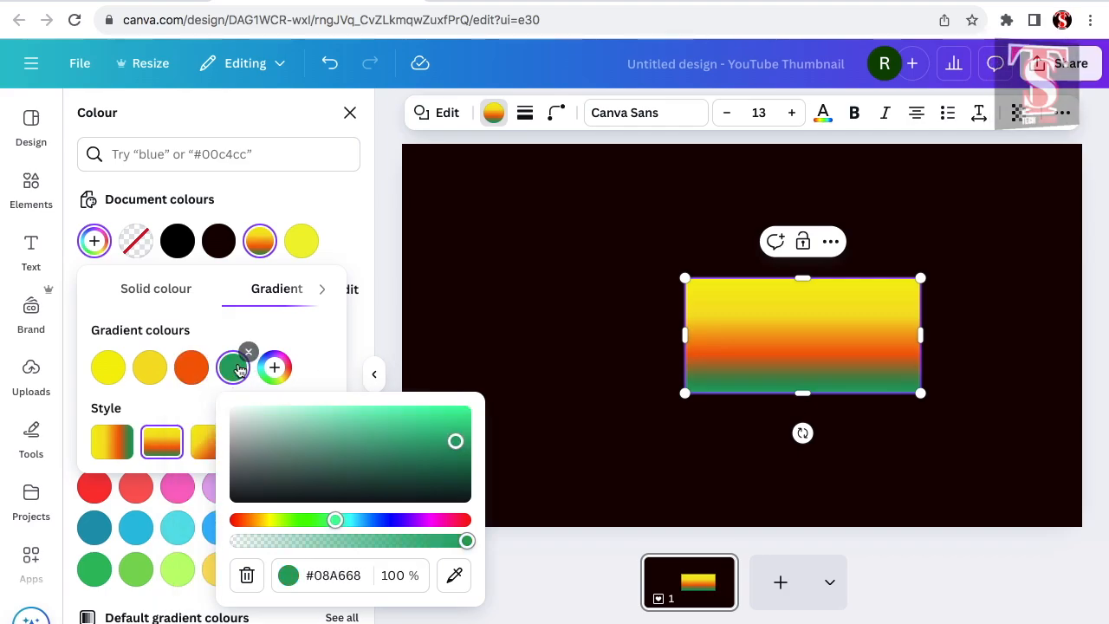
left_click(244, 520)
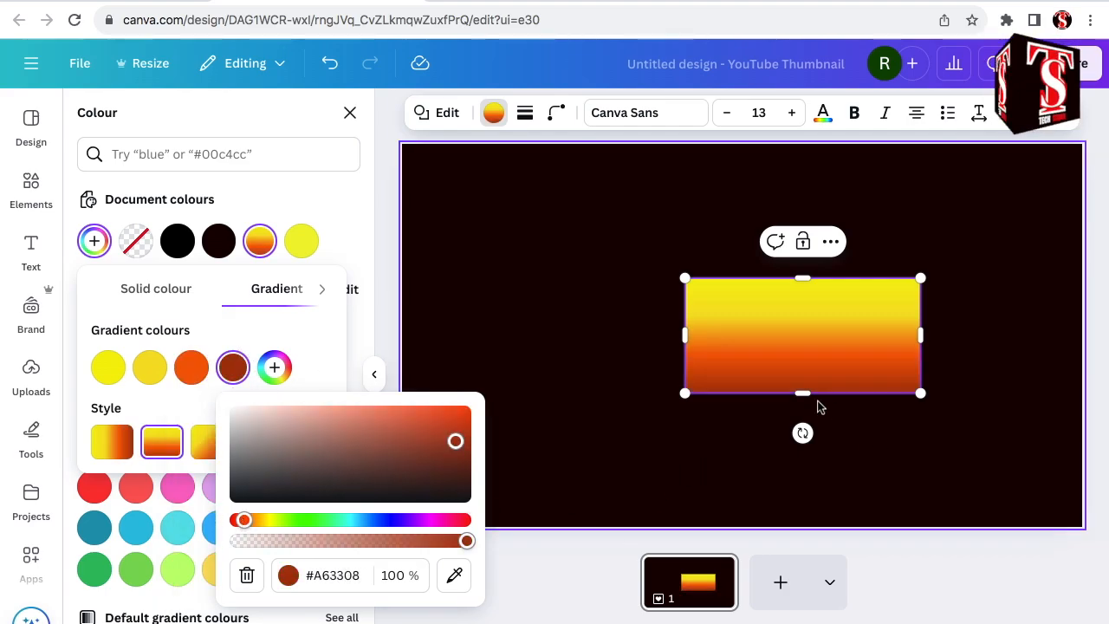
- Resize the gradient square into a wide rectangle of about 445 × 179 px
left_click_drag(802, 392, 802, 376)
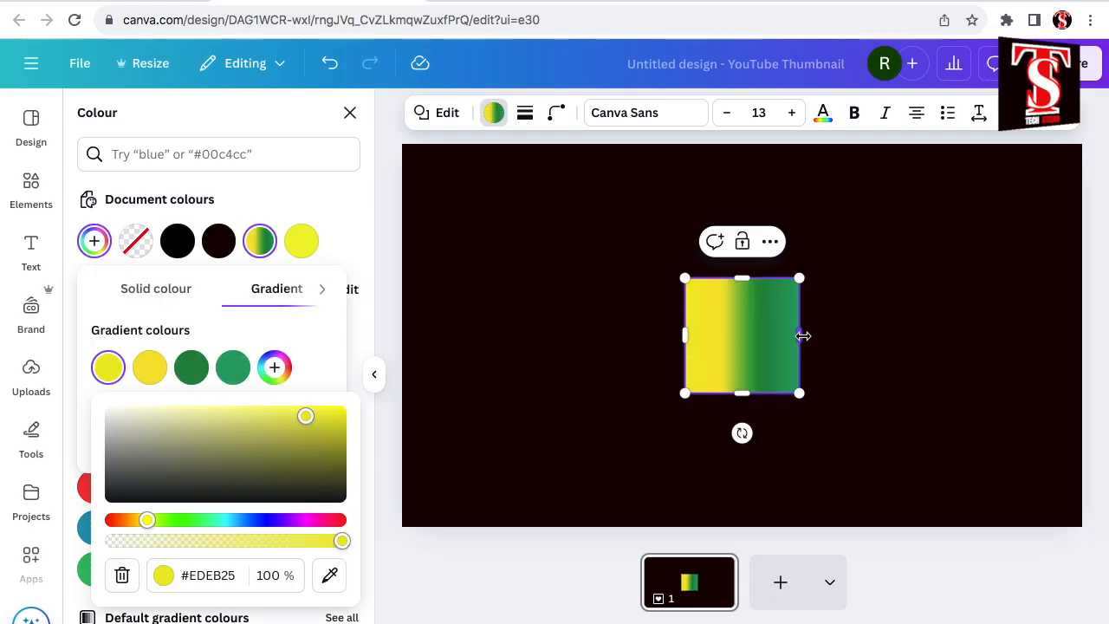
left_click_drag(803, 336, 916, 337)
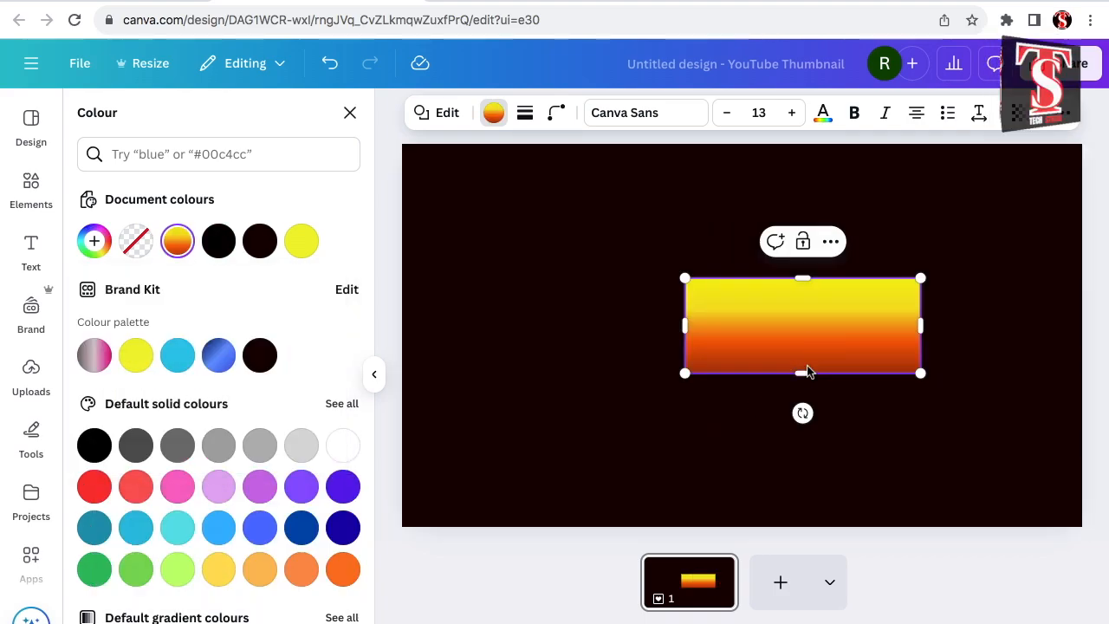
left_click(756, 421)
- Duplicate the gradient rectangle and align the copy exactly over the original
left_click(802, 338)
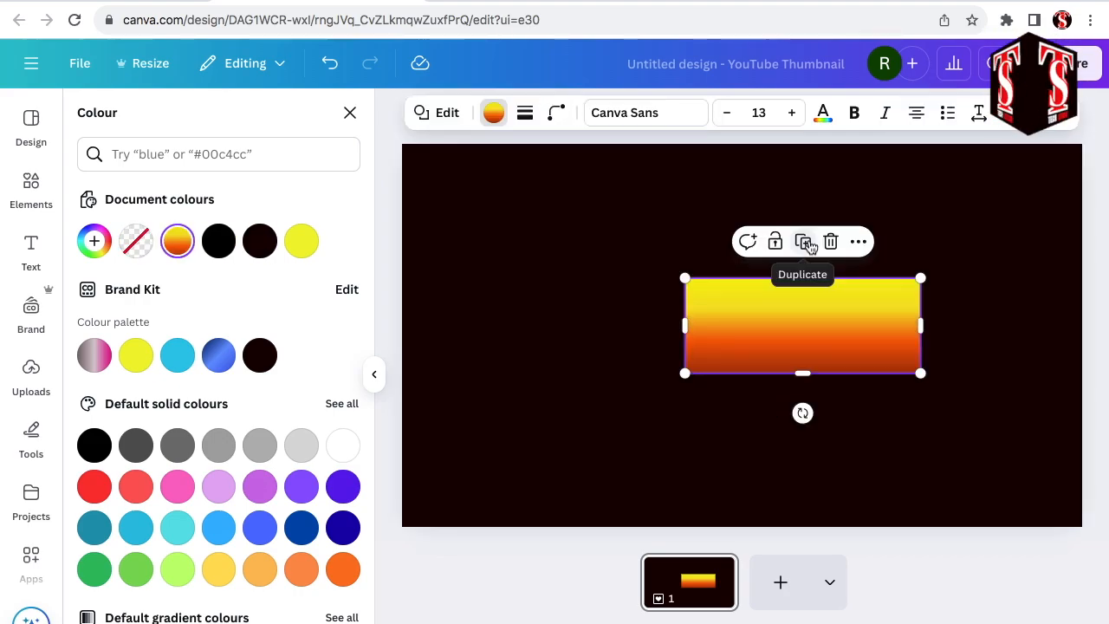
left_click(806, 243)
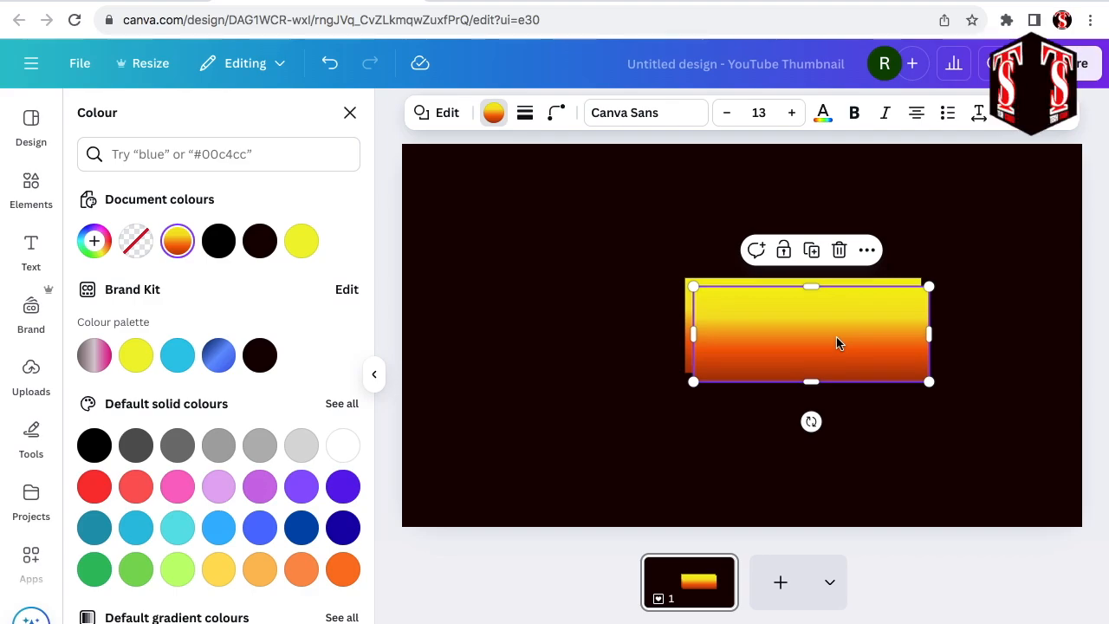
mouse_move(837, 343)
left_mouse_down()
mouse_move(829, 359)
mouse_move(819, 339)
mouse_move(834, 329)
left_mouse_up()
- Select both stacked rectangles and download only that selection as a PNG with a transparent background
left_click_drag(626, 277, 984, 417)
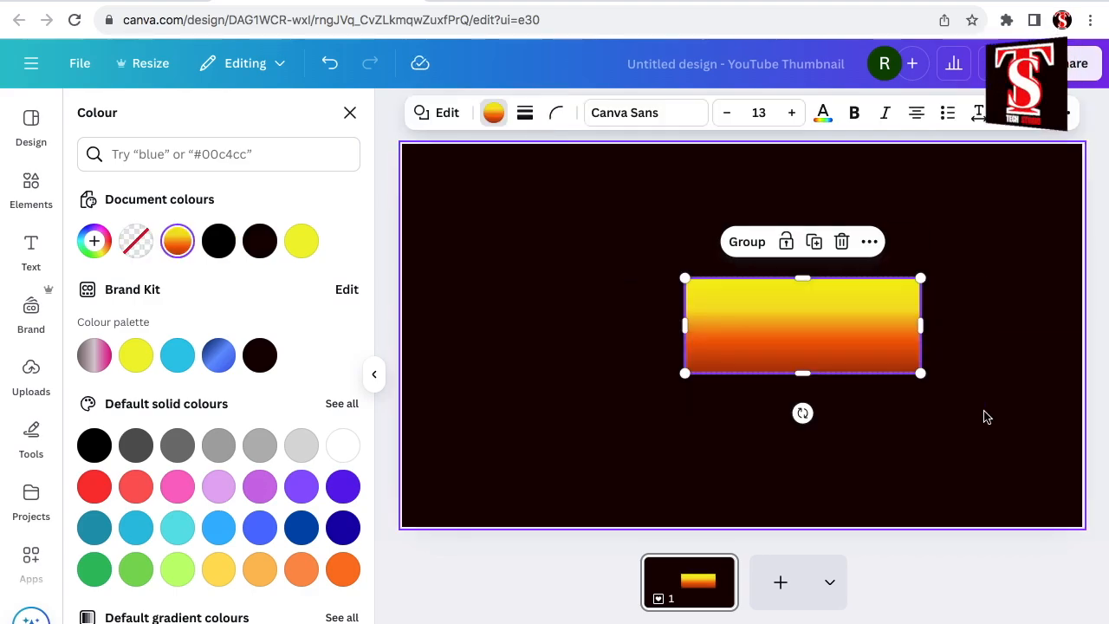
right_click(832, 328)
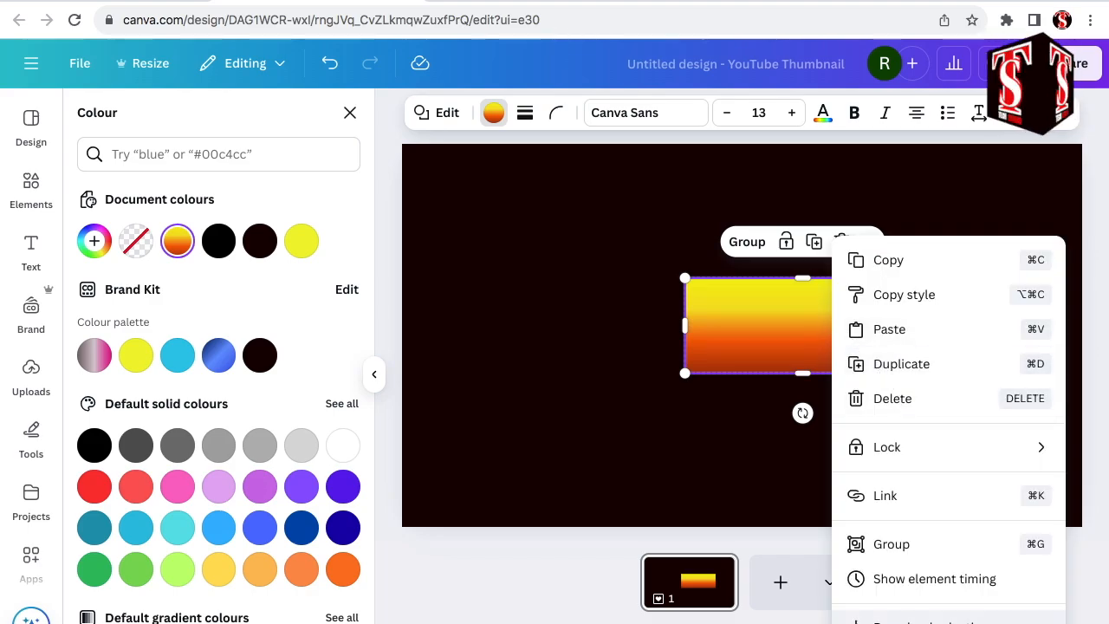
left_click(926, 620)
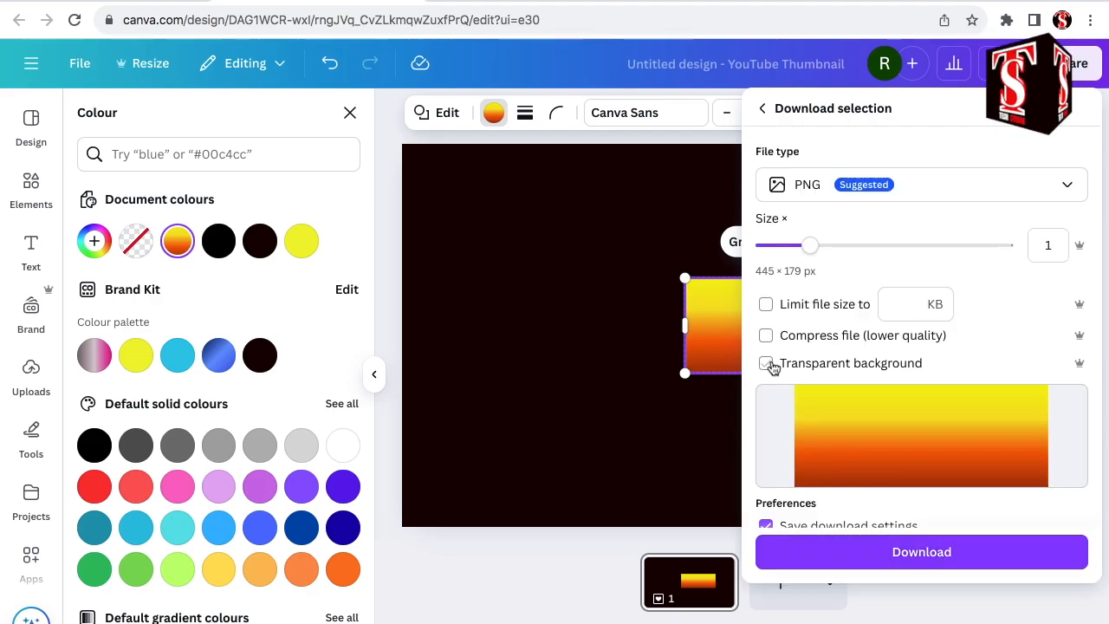
left_click(768, 363)
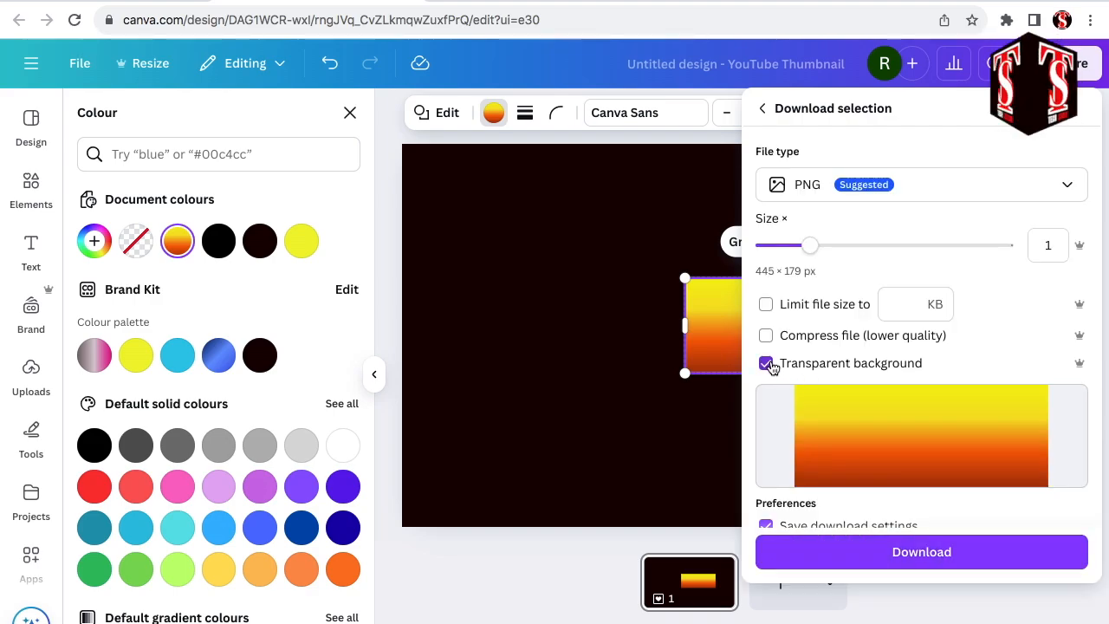
left_click(925, 554)
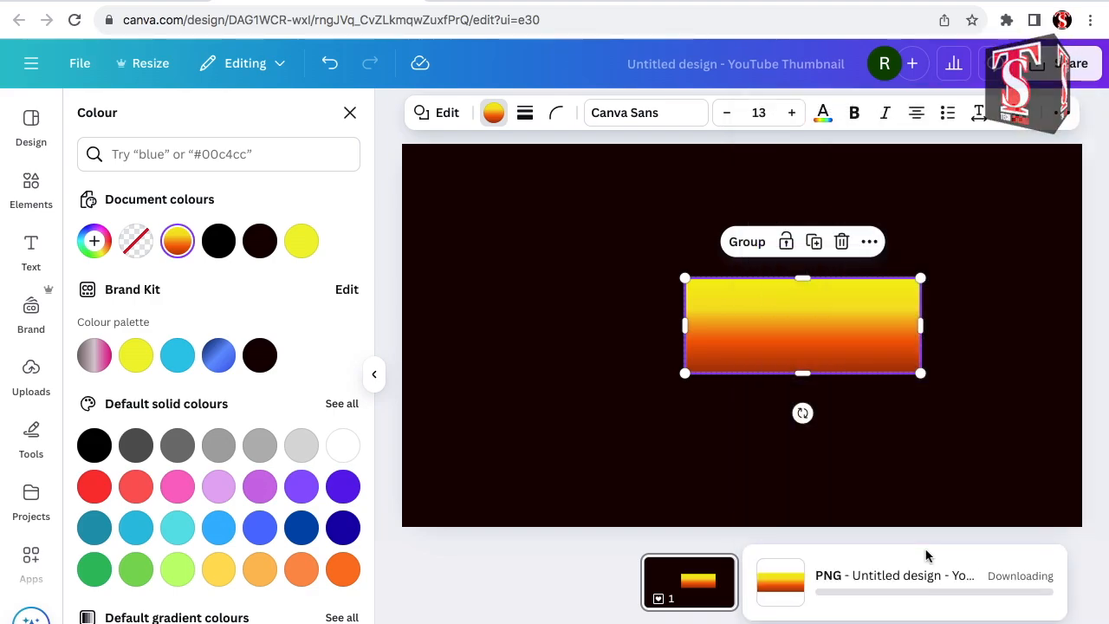
- Delete both rectangles from the page and place the downloaded image Untitled design (9).png on it instead
left_click_drag(573, 260, 1010, 461)
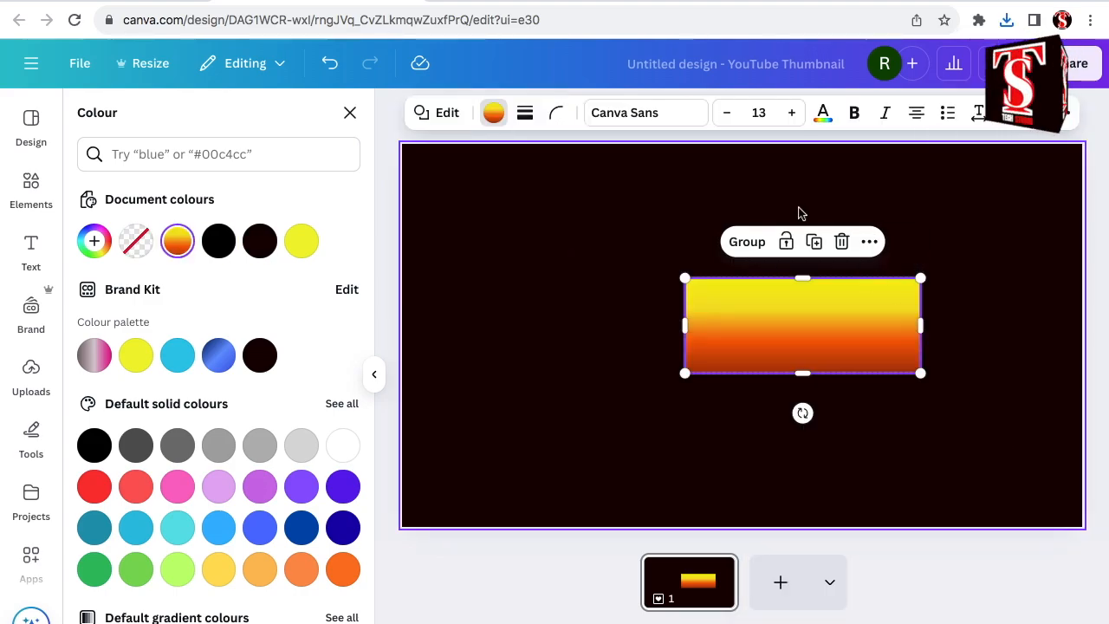
left_click(843, 246)
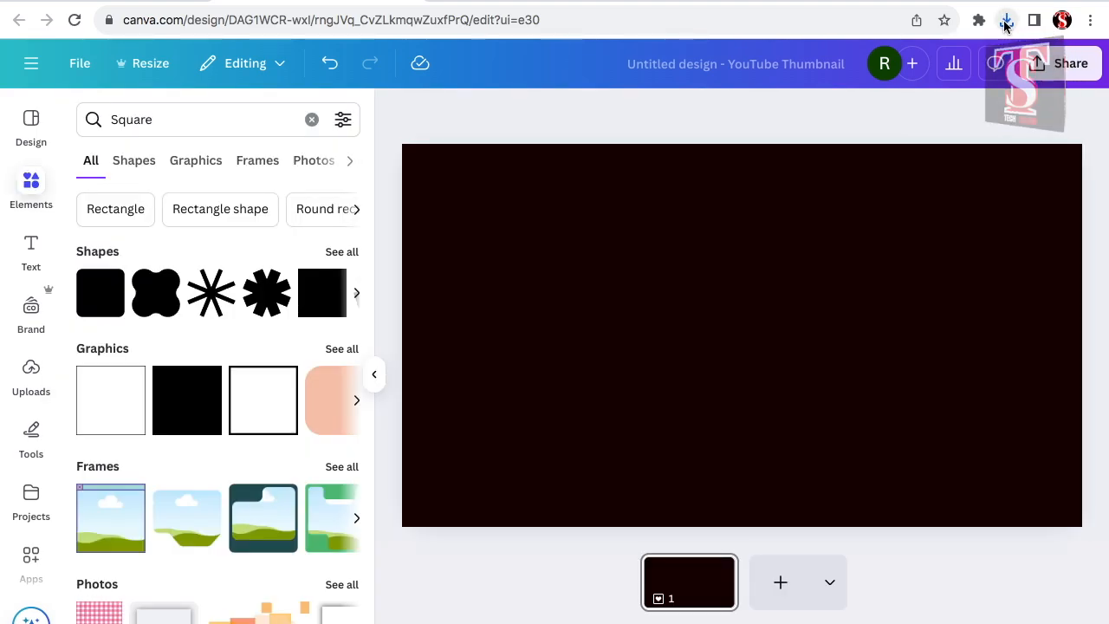
left_click(1005, 22)
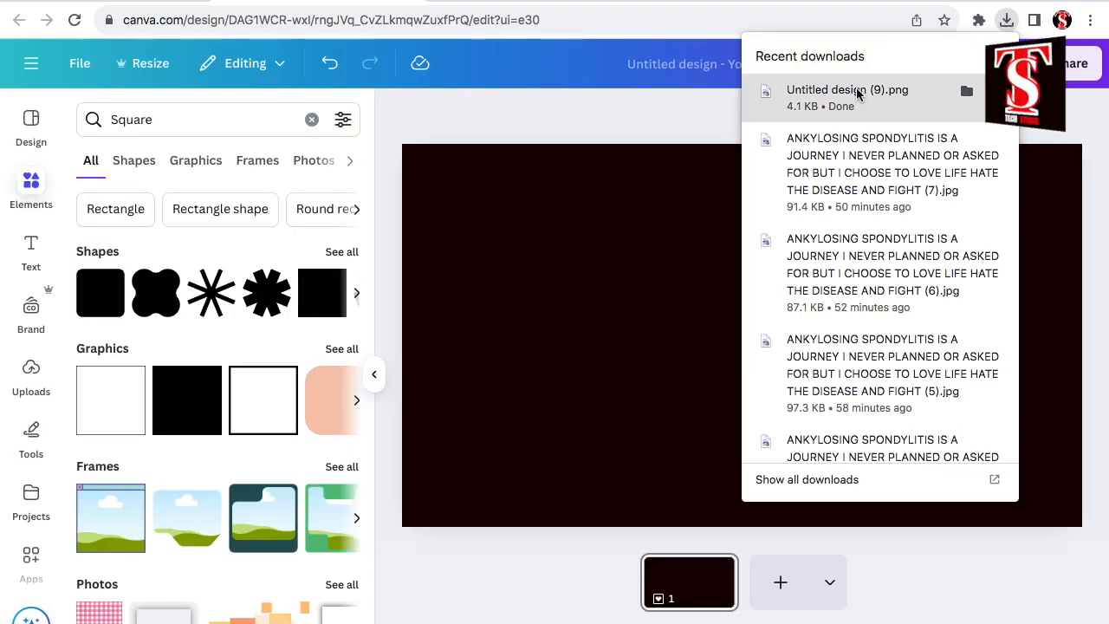
left_click(626, 294)
key("ctrl+z")
- Search the available Canva apps for "fontstudio" and open the FontStudio app
scroll(32, 264, "down", 3)
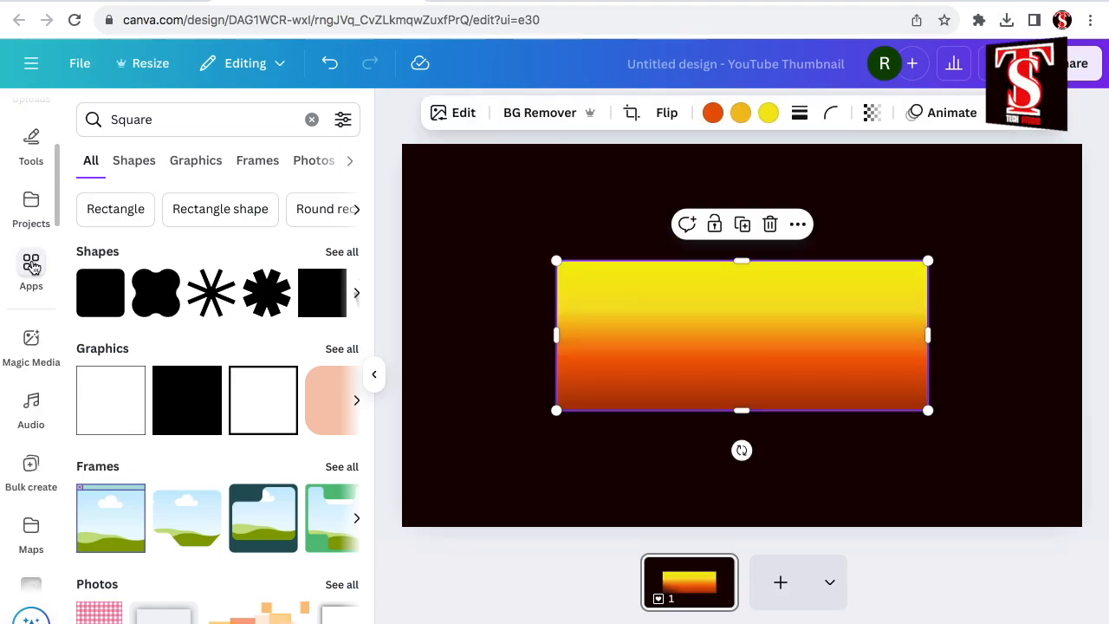
left_click(31, 267)
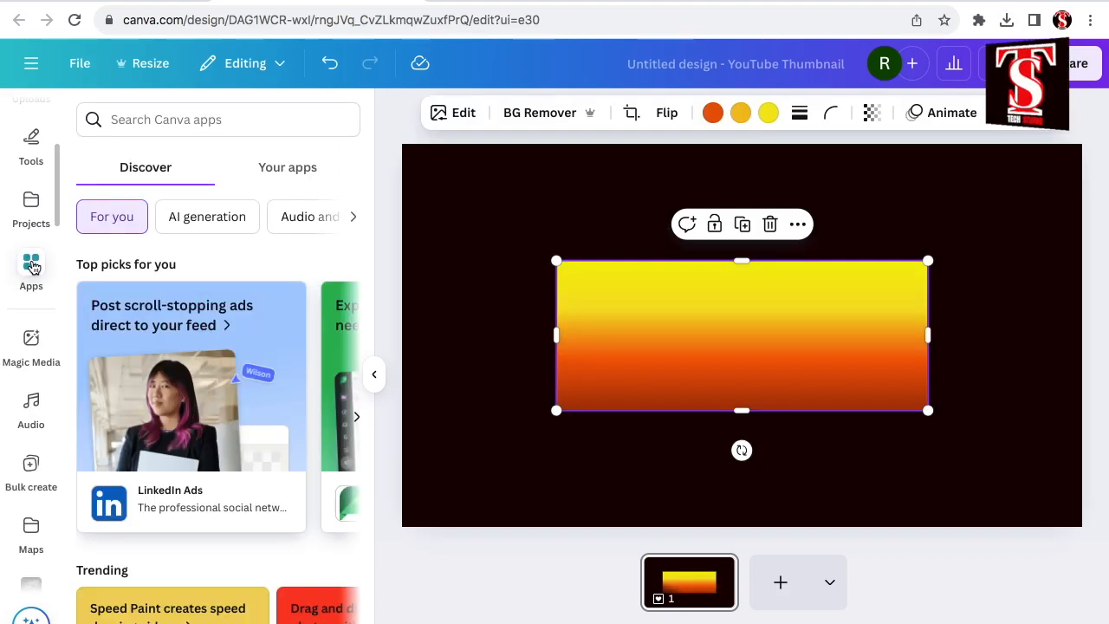
left_click(178, 119)
type("font")
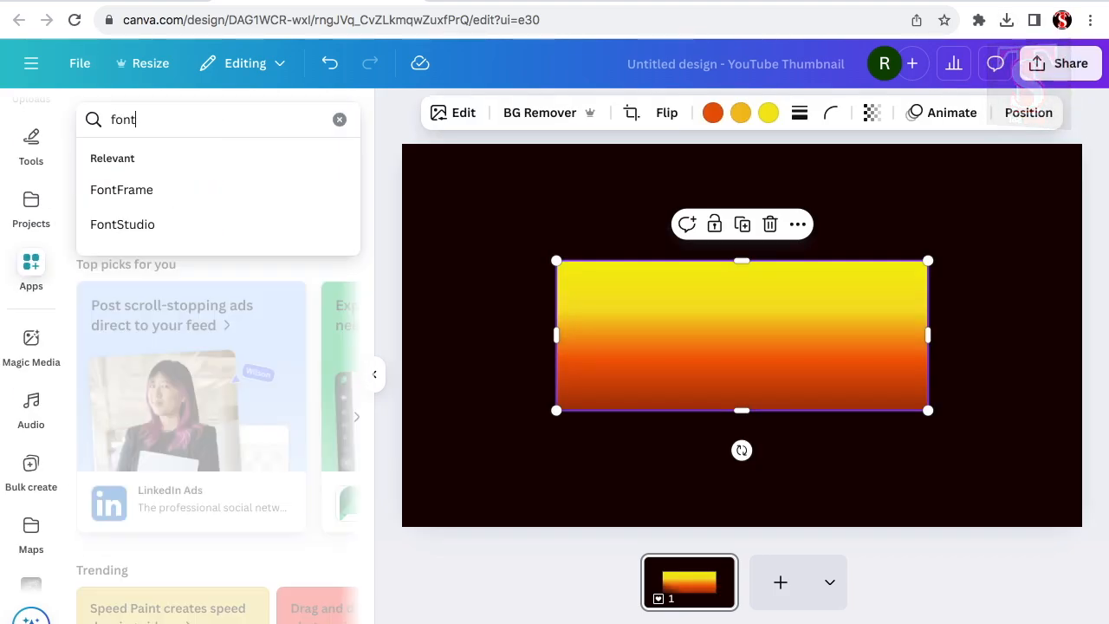
type("studio")
left_click(105, 184)
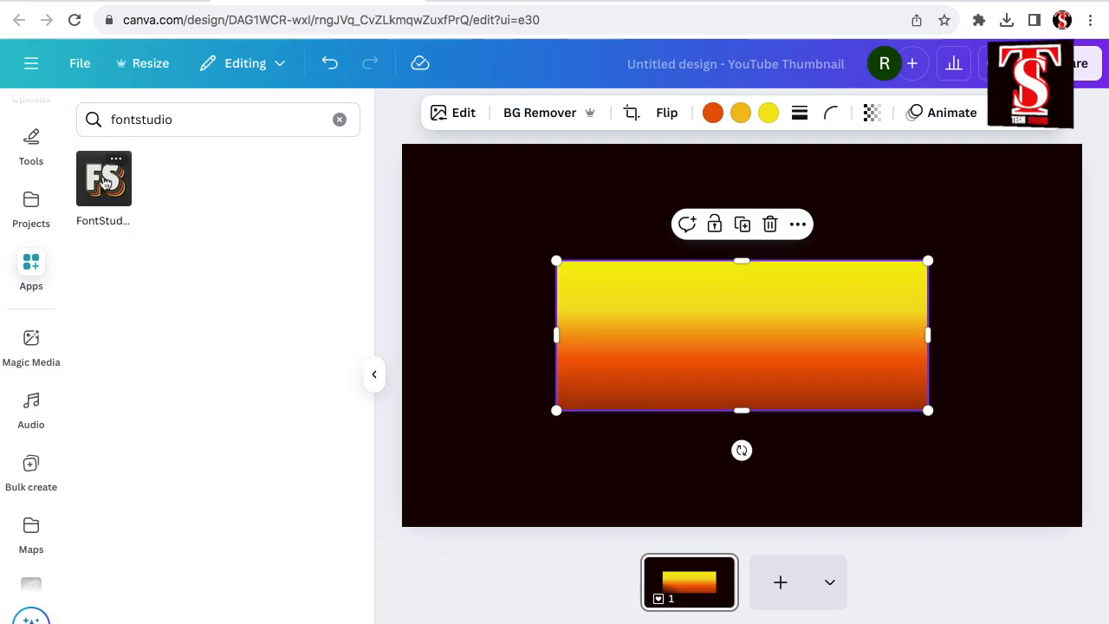
left_click(105, 180)
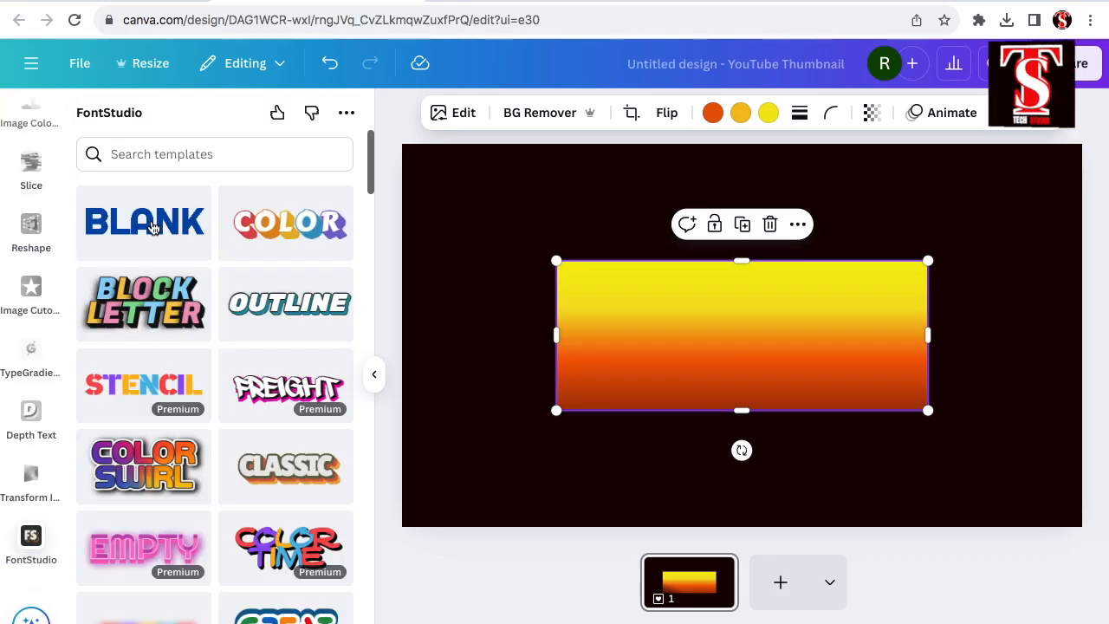
- Start from the BLANK text style in FontStudio and set its text to FREEDOM
left_click(152, 227)
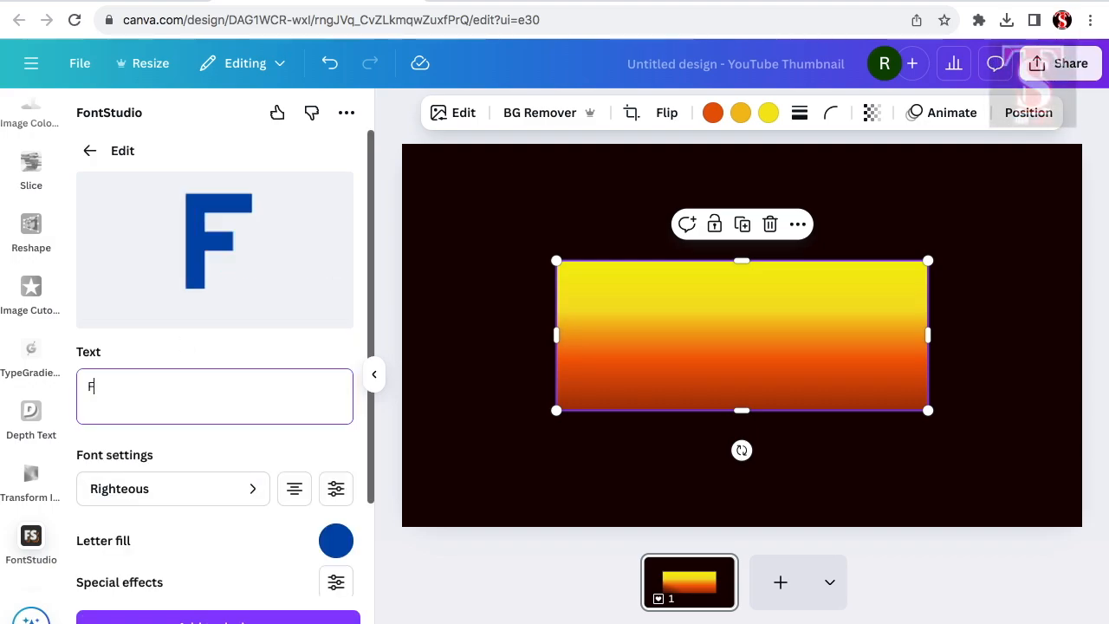
type("REE")
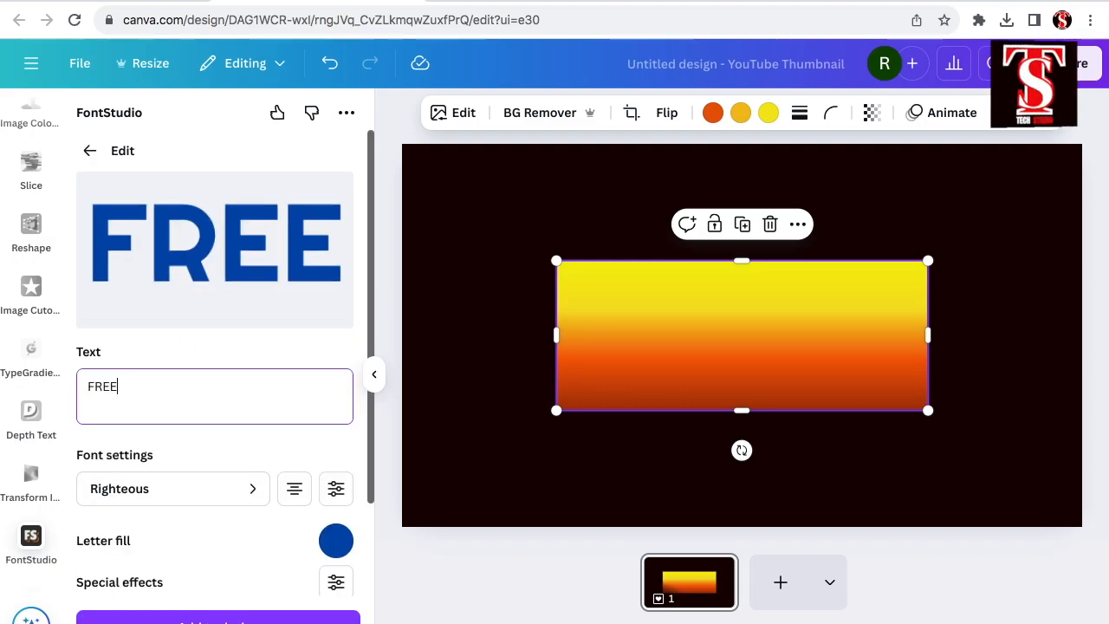
type("DOM")
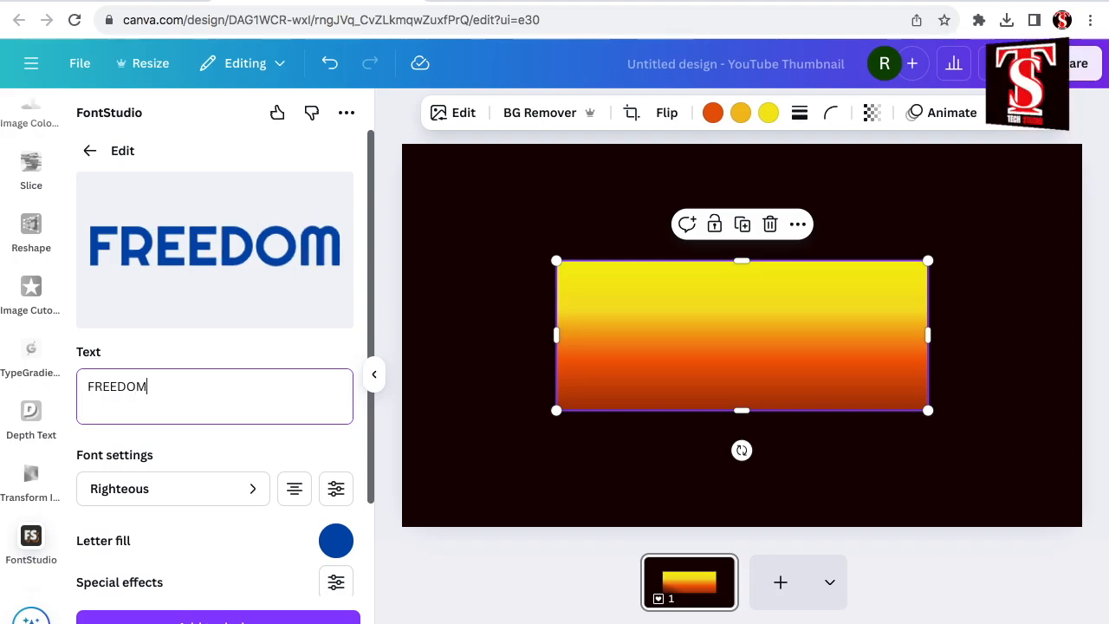
- Search the FontStudio fonts for "knewave" and apply the non-premium Knewave font to the text
left_click(205, 494)
left_click(206, 494)
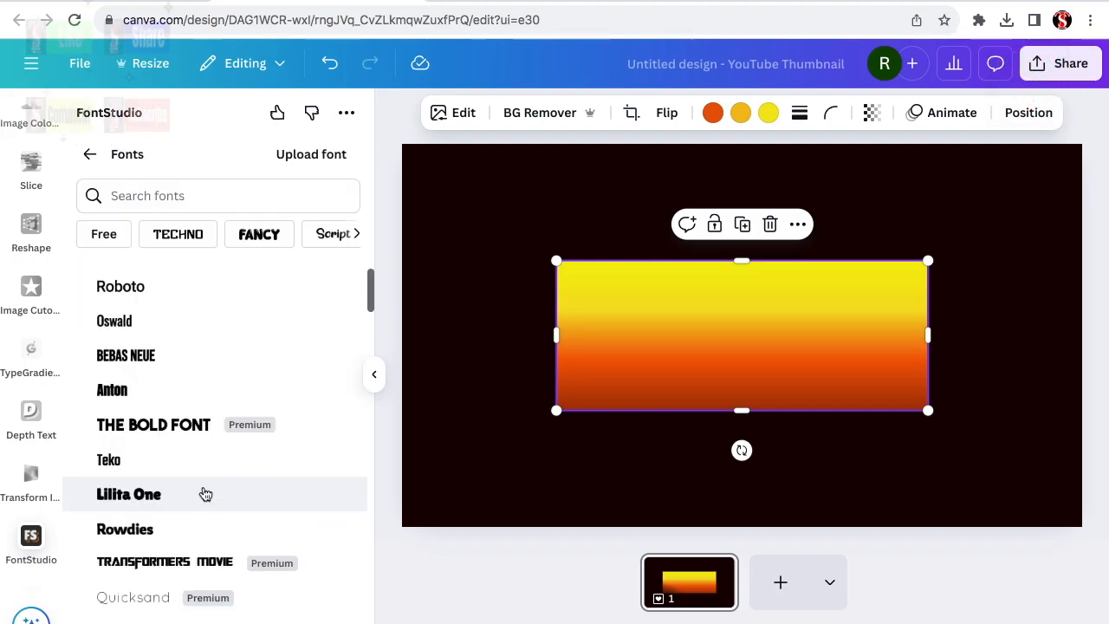
scroll(263, 432, "down", 1)
scroll(260, 425, "down", 1)
scroll(260, 425, "up", 3)
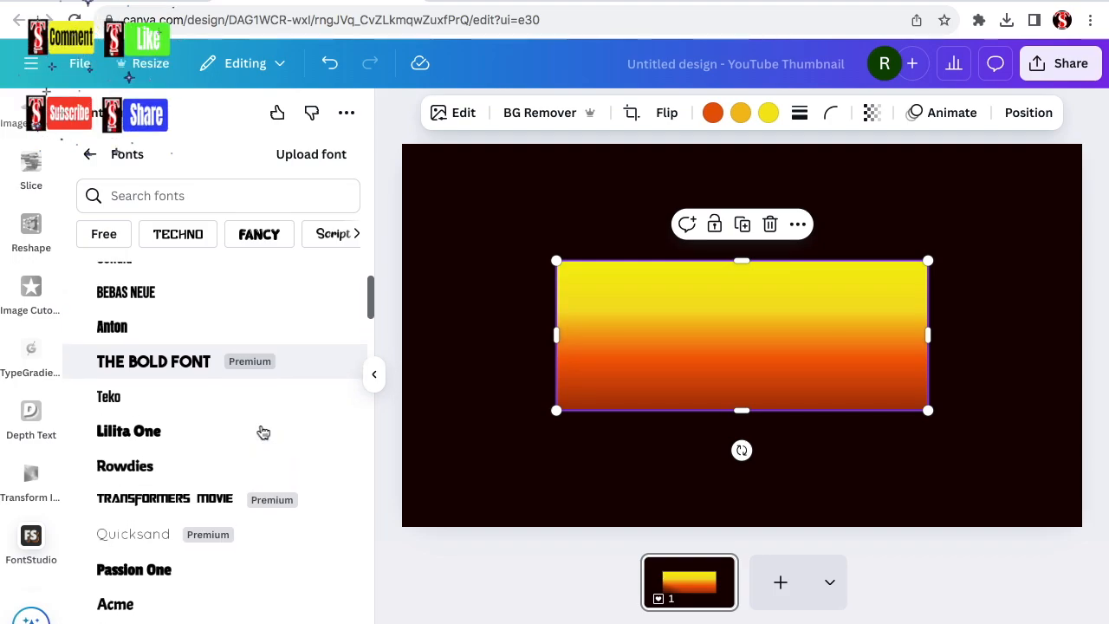
left_click(216, 195)
type("knewave")
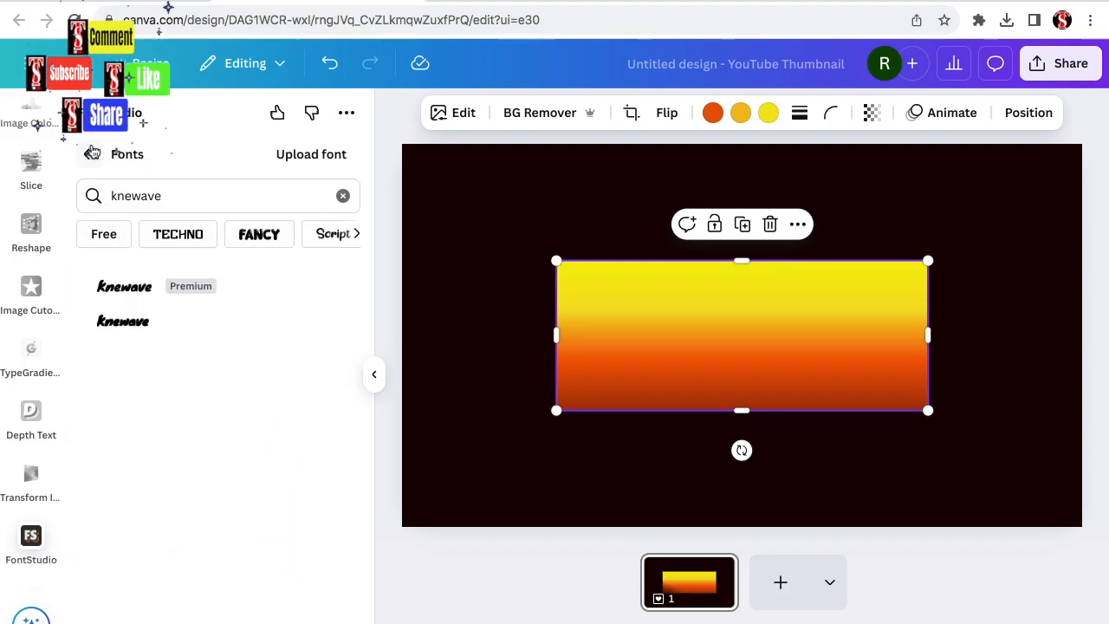
left_click(119, 324)
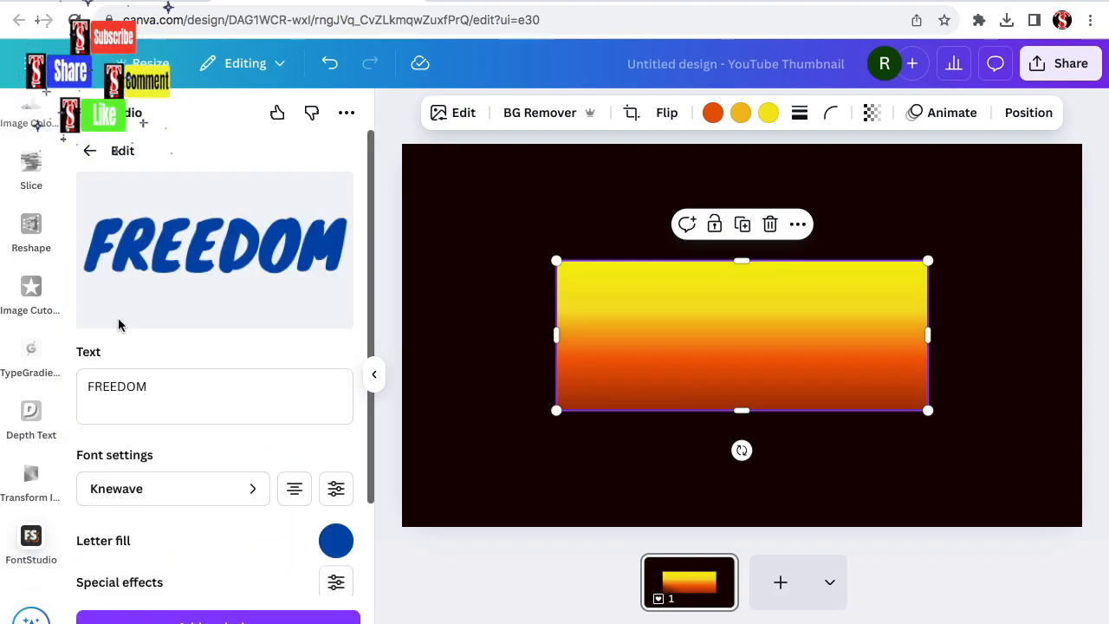
- Fill the FREEDOM letters with an image, using the gradient picture selected on the page
left_click(336, 541)
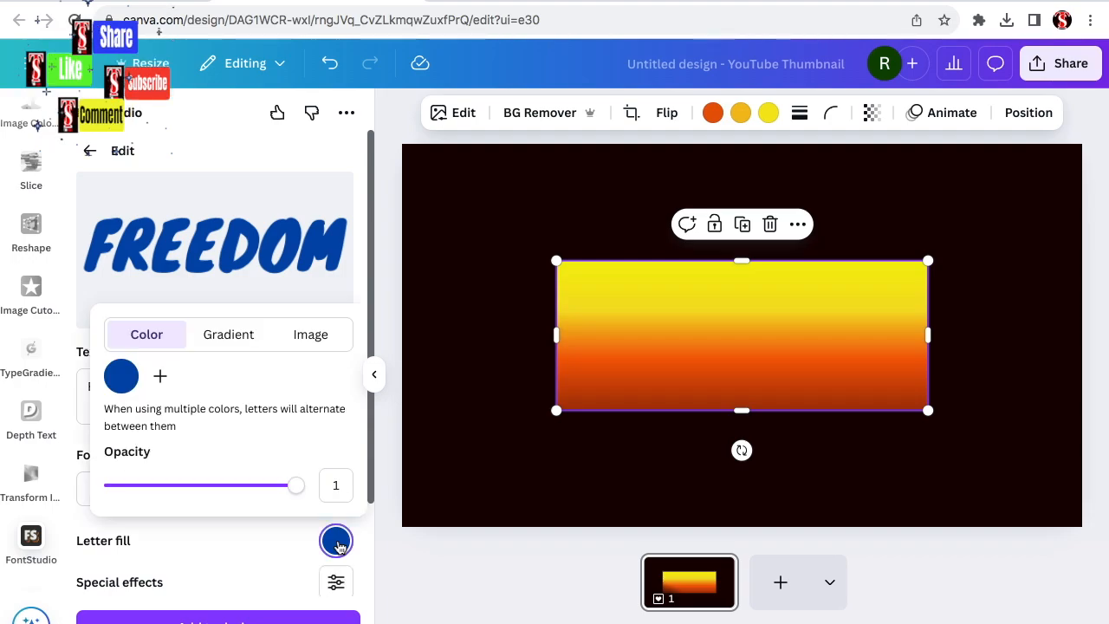
left_click(317, 338)
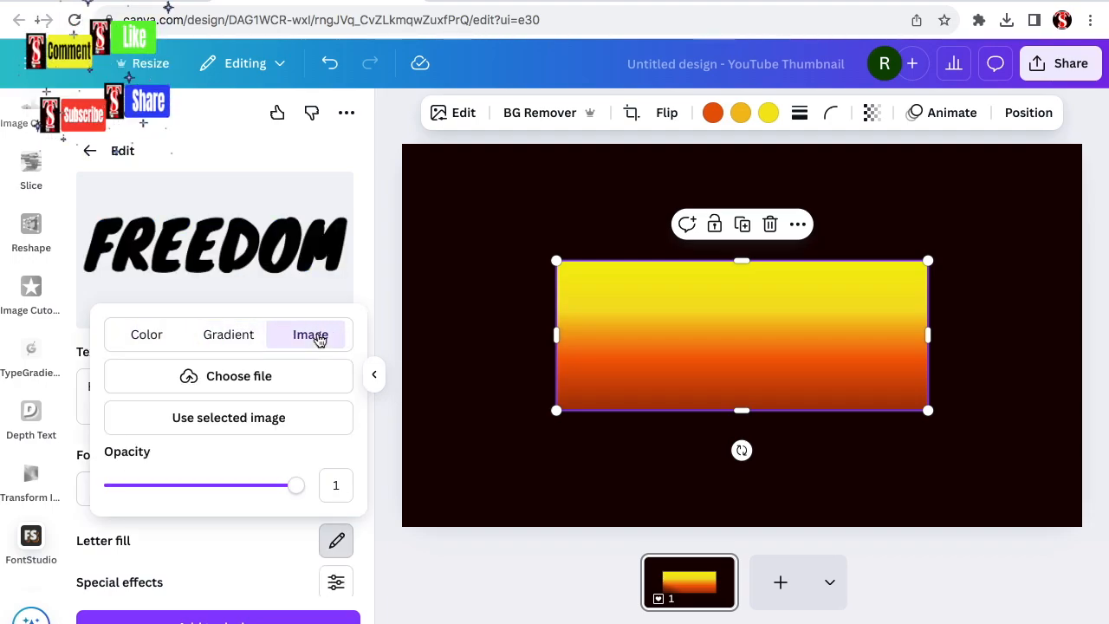
left_click(297, 419)
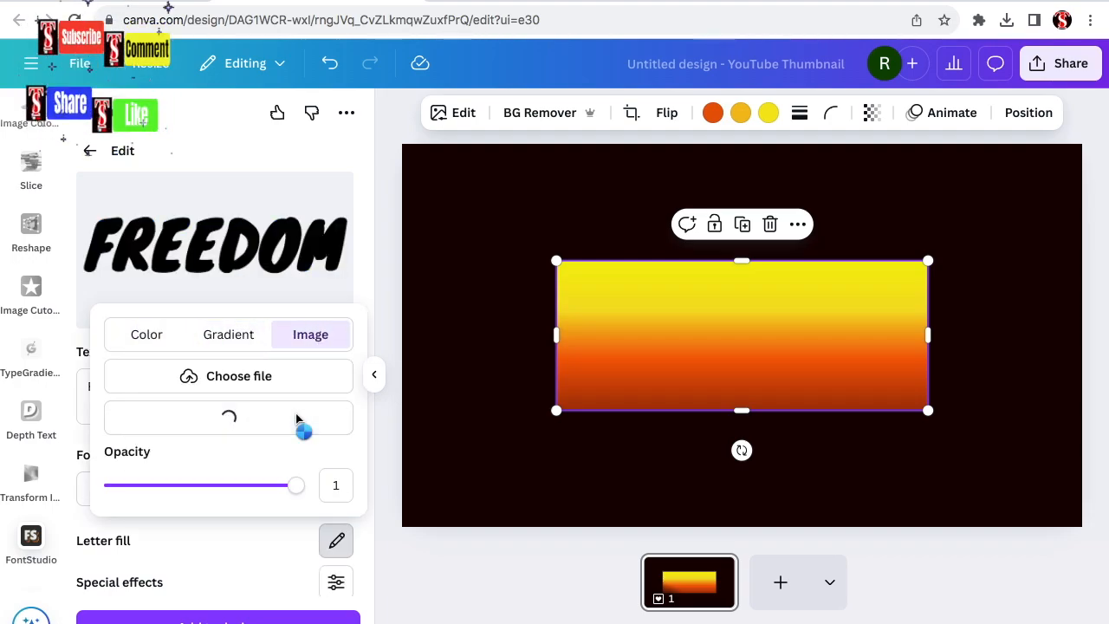
- Set the letter spacing of the FREEDOM text to 105
scroll(296, 414, "down", 1)
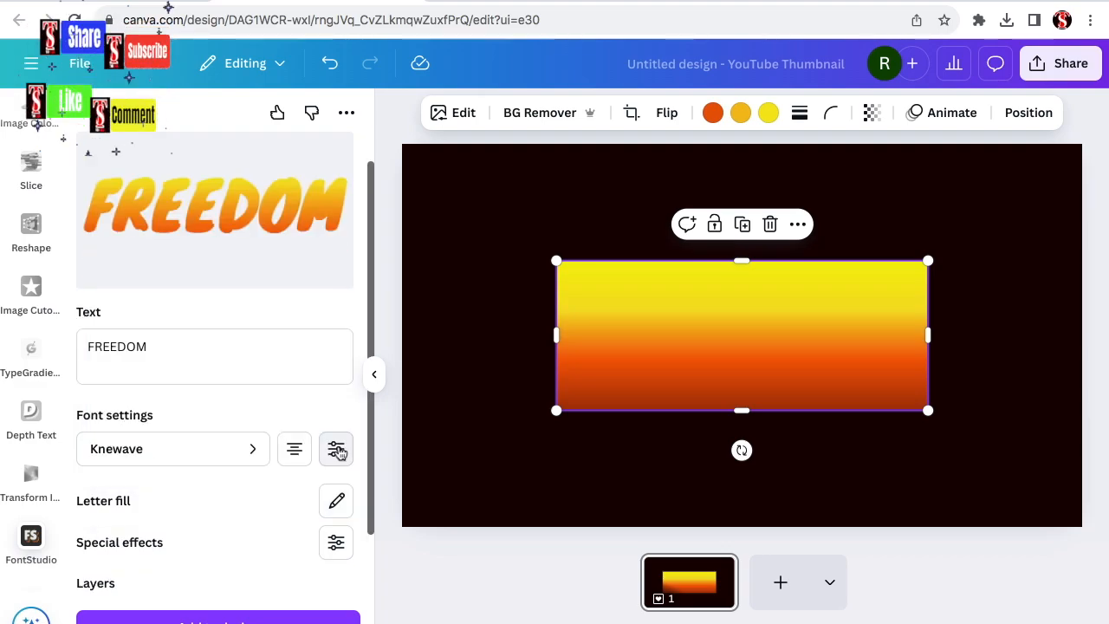
left_click(336, 449)
left_click_drag(233, 257, 241, 260)
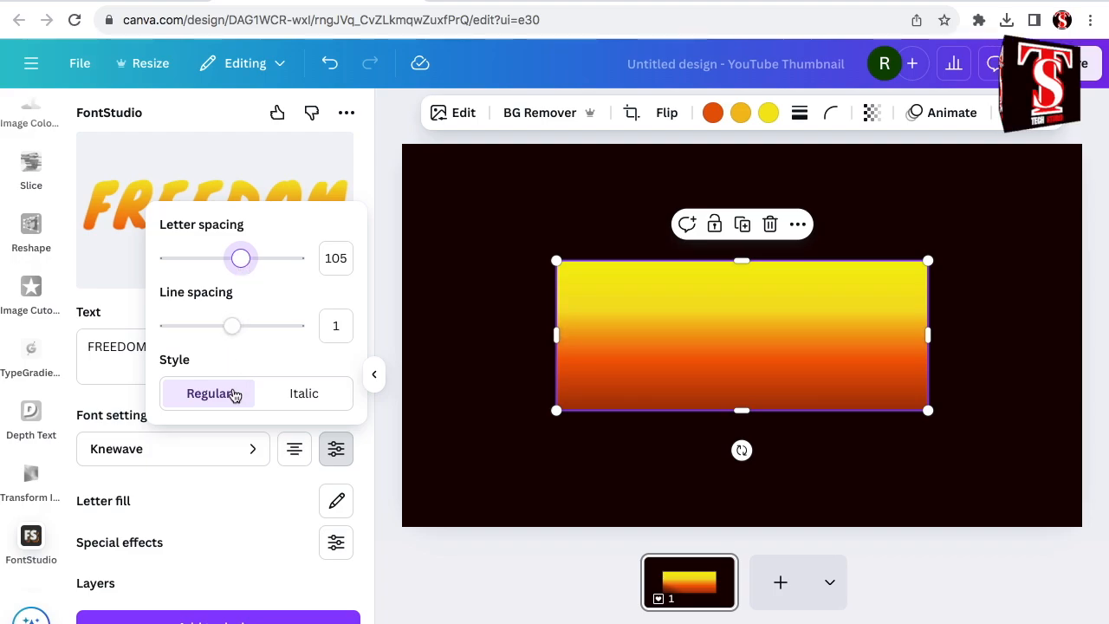
- Add an outline layer to the FREEDOM text and colour it bright yellow, #EDEB0A
scroll(241, 502, "down", 2)
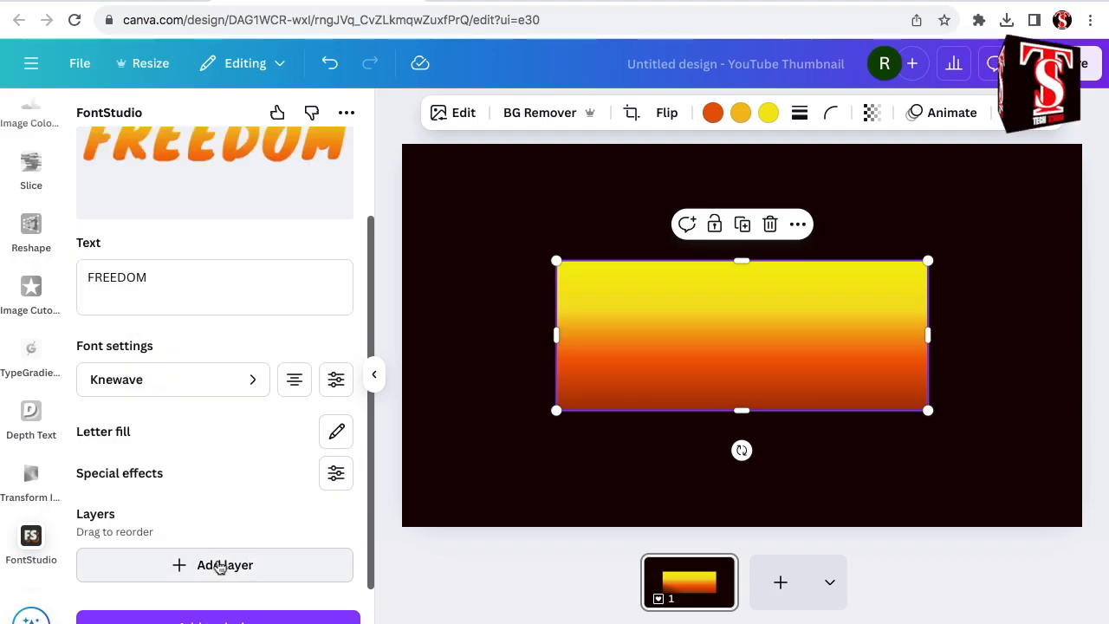
left_click(221, 565)
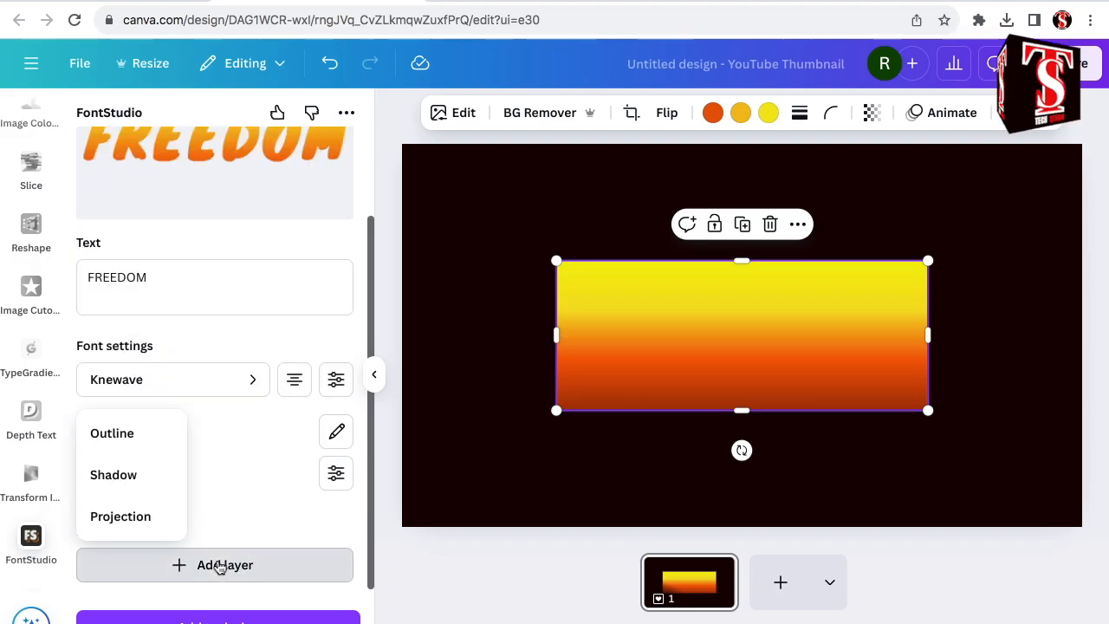
left_click(128, 440)
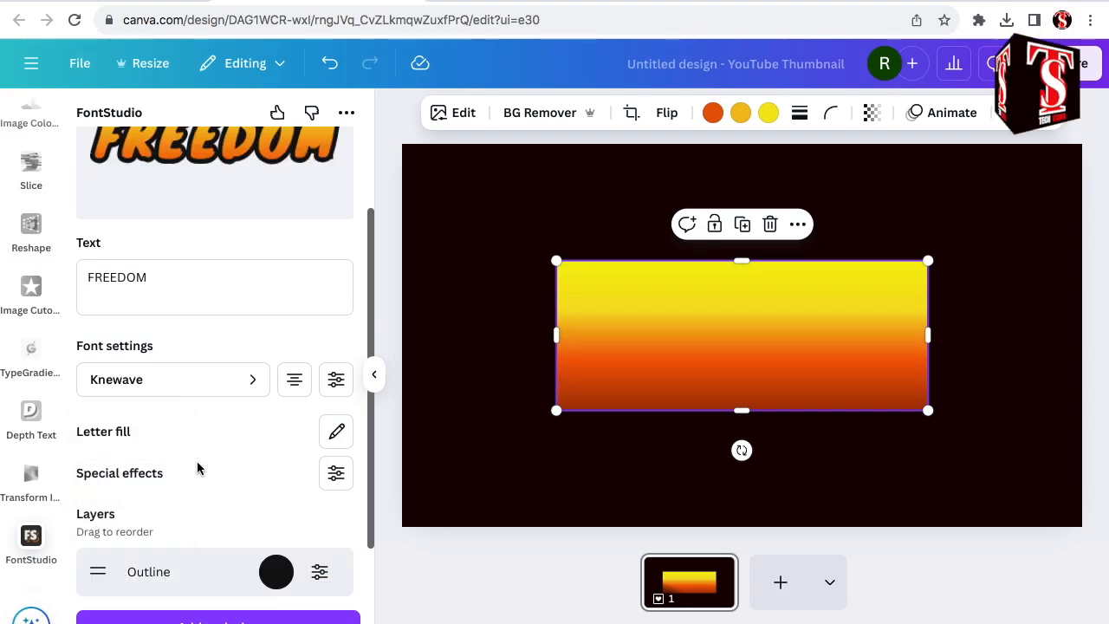
left_click(277, 572)
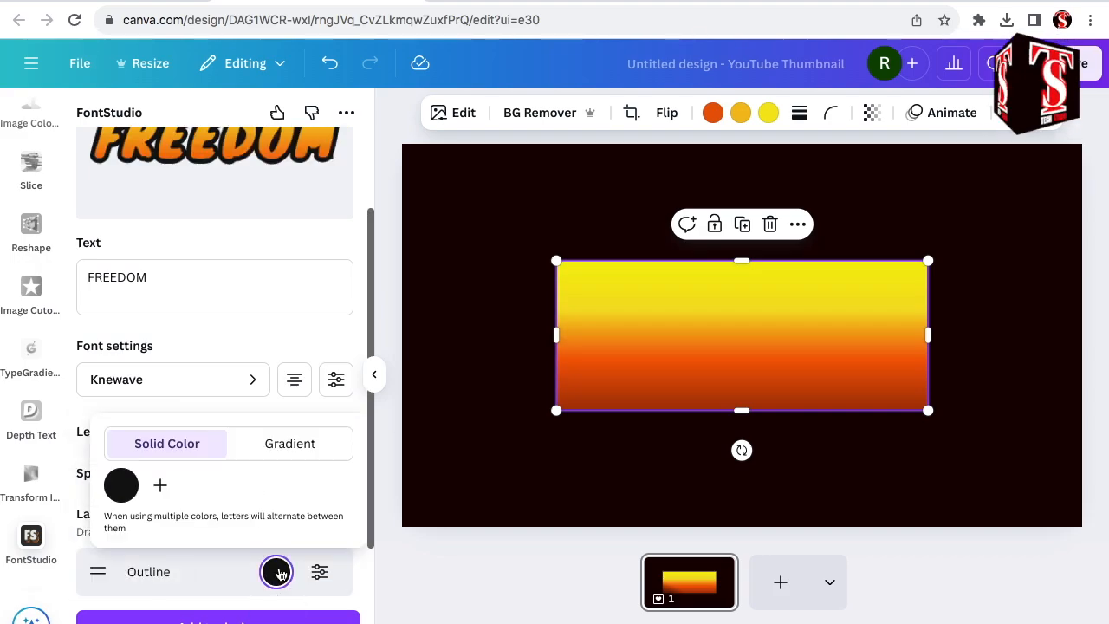
left_click(122, 486)
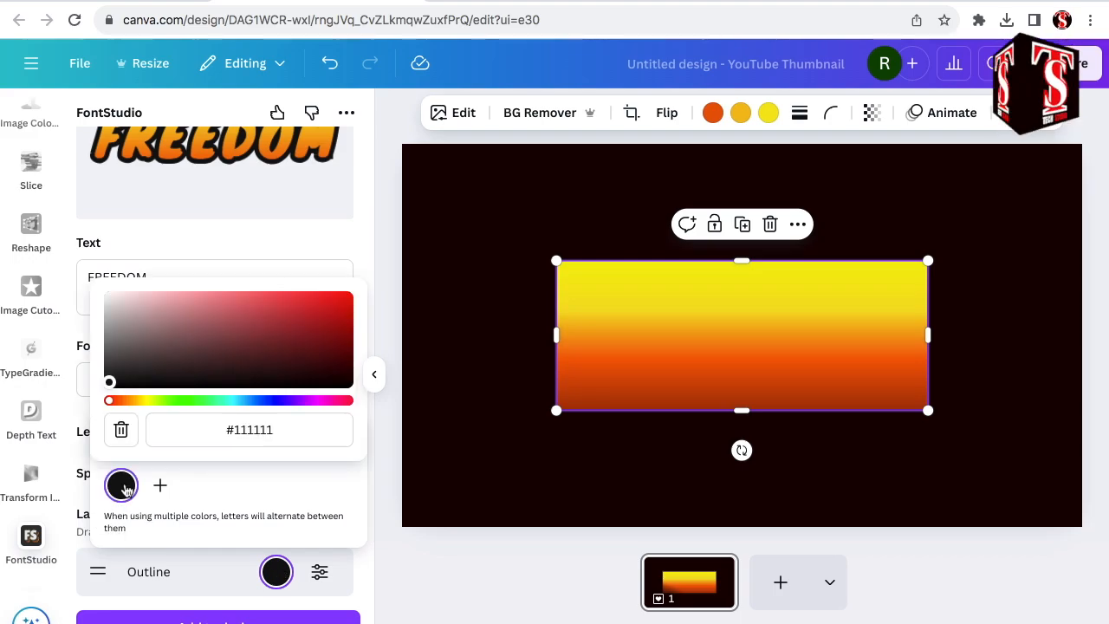
left_click(149, 400)
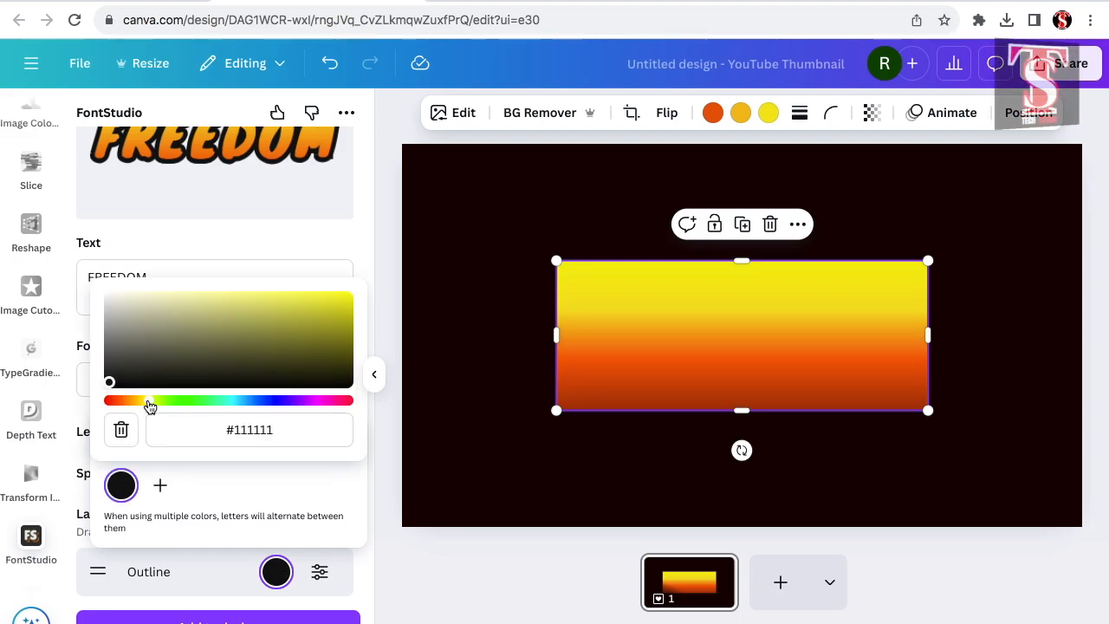
left_click(345, 301)
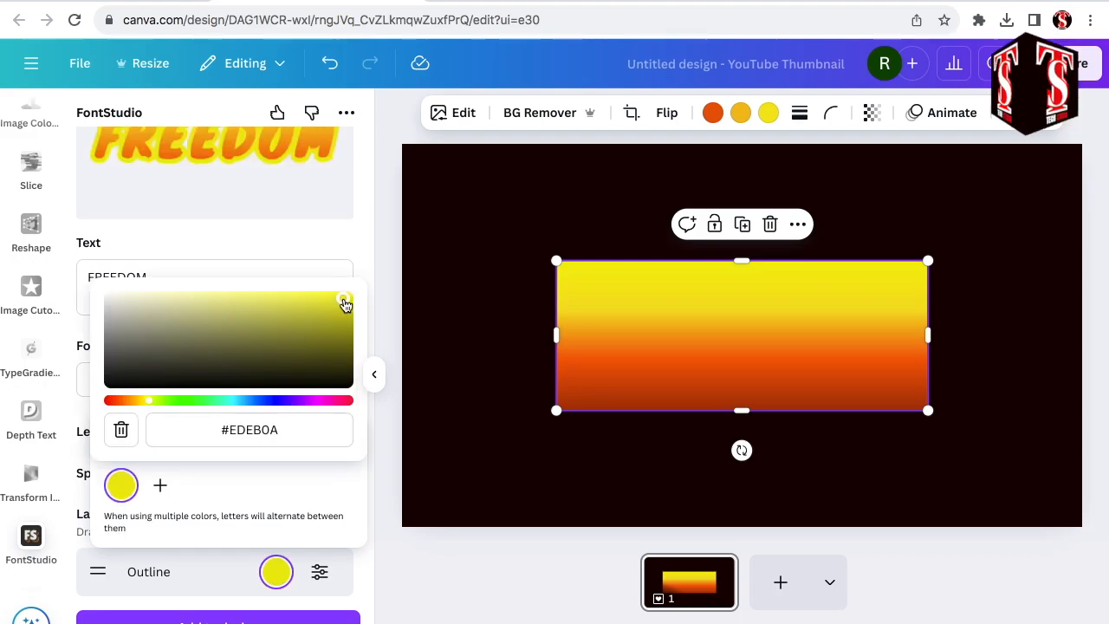
- Set the yellow outline's thickness to 34
left_click(319, 572)
left_click(320, 571)
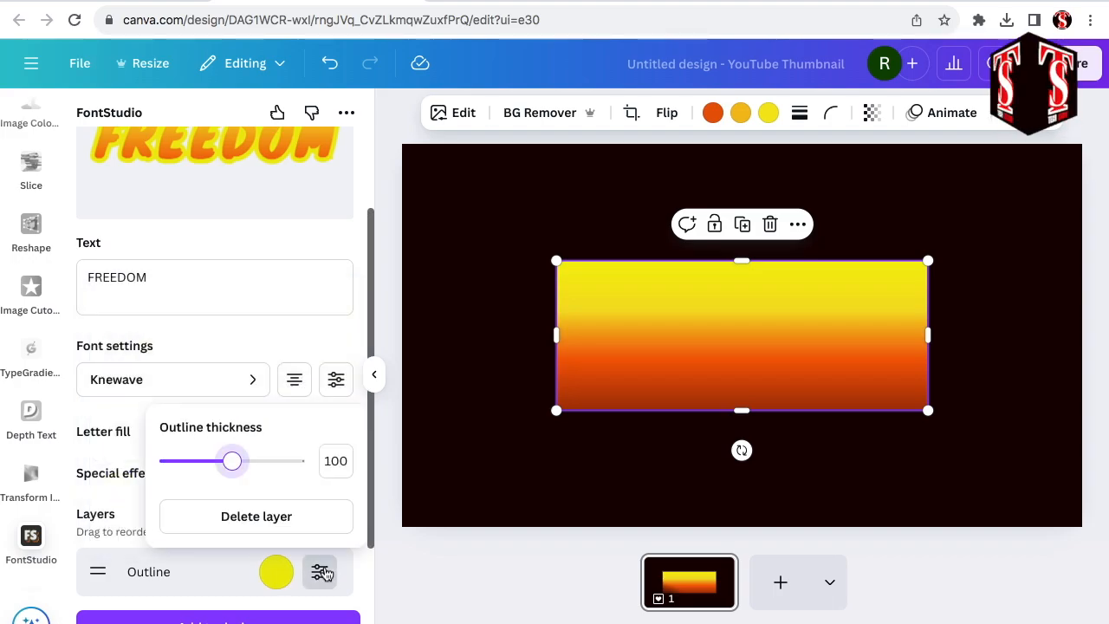
left_click_drag(234, 465, 191, 461)
- Add a second outline layer to the FREEDOM text and colour it near-black, #101000
scroll(225, 568, "down", 1)
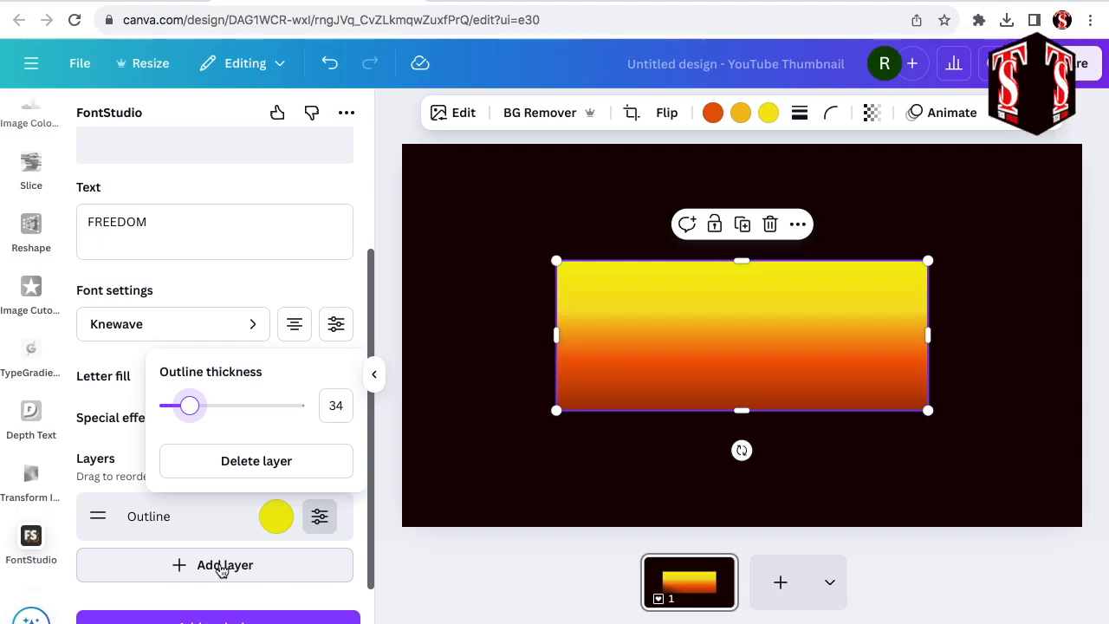
left_click(223, 565)
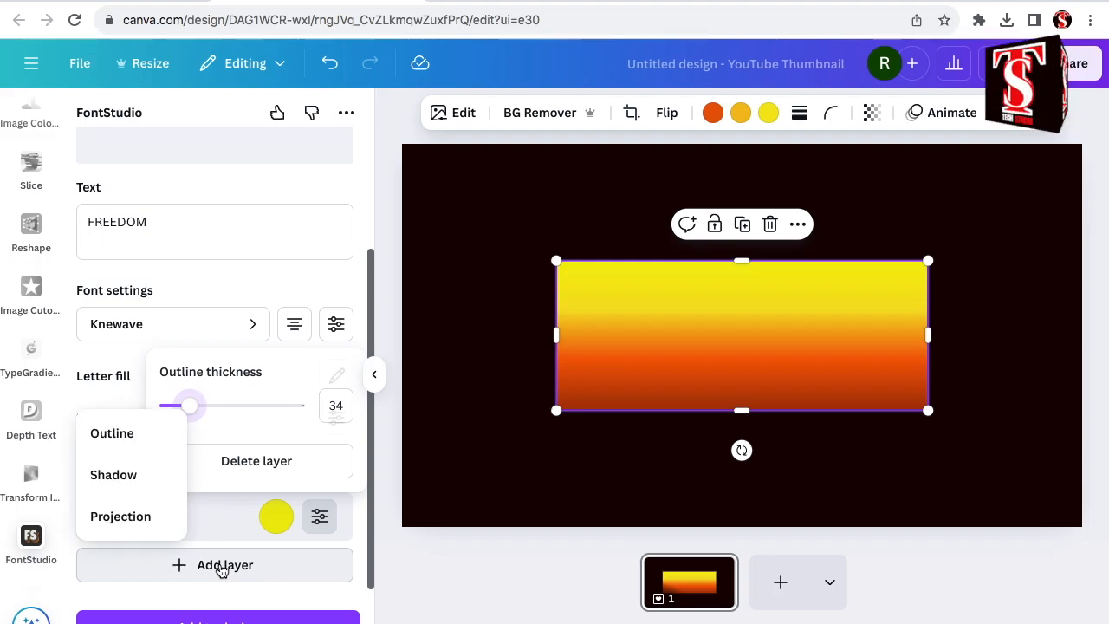
left_click(121, 437)
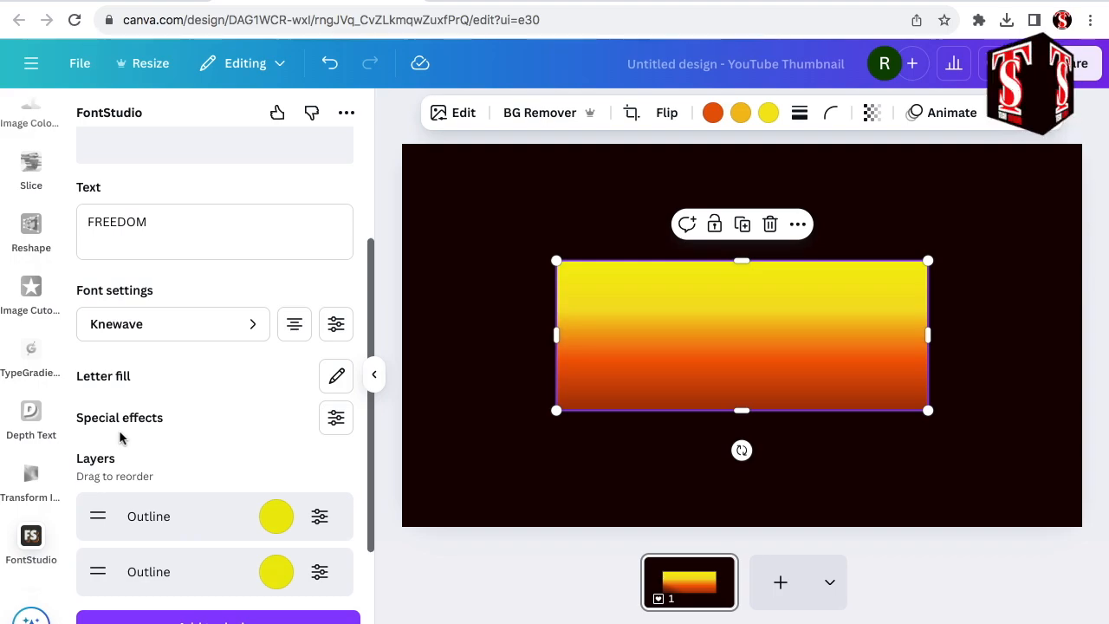
left_click(276, 573)
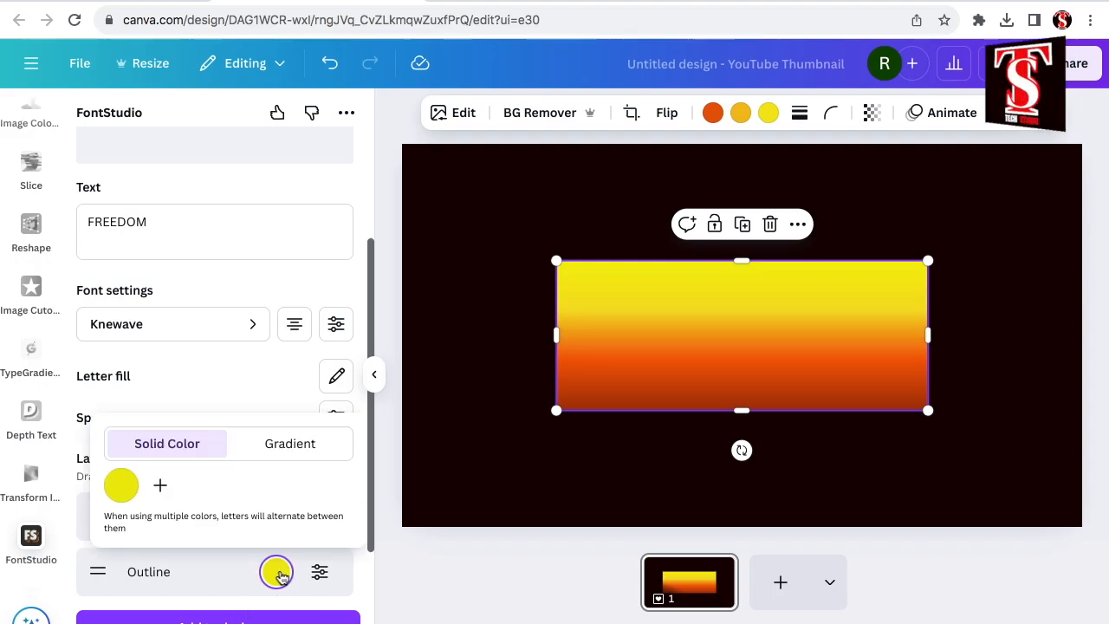
left_click(120, 487)
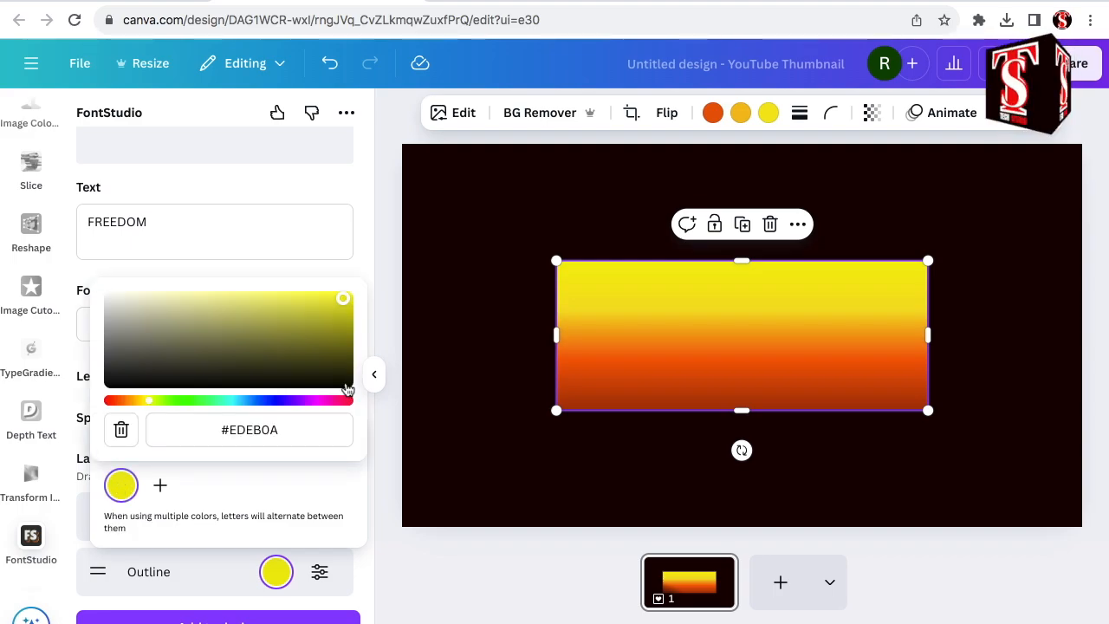
left_click(344, 382)
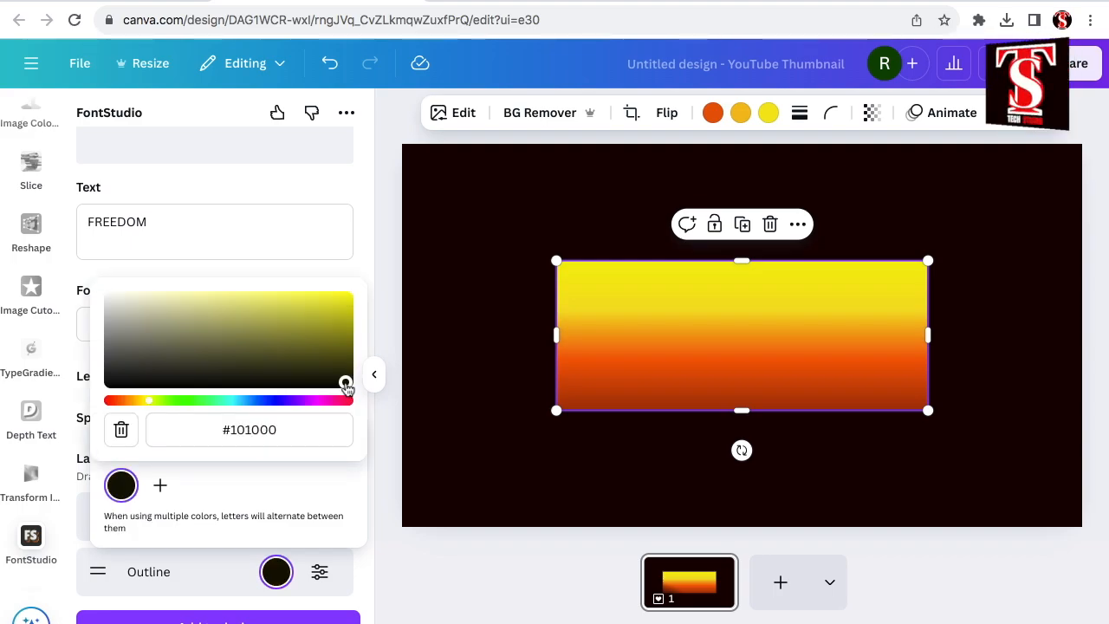
- Reduce the near-black outline's thickness and add the styled FREEDOM text to the page
left_click(318, 572)
left_click_drag(222, 460, 204, 460)
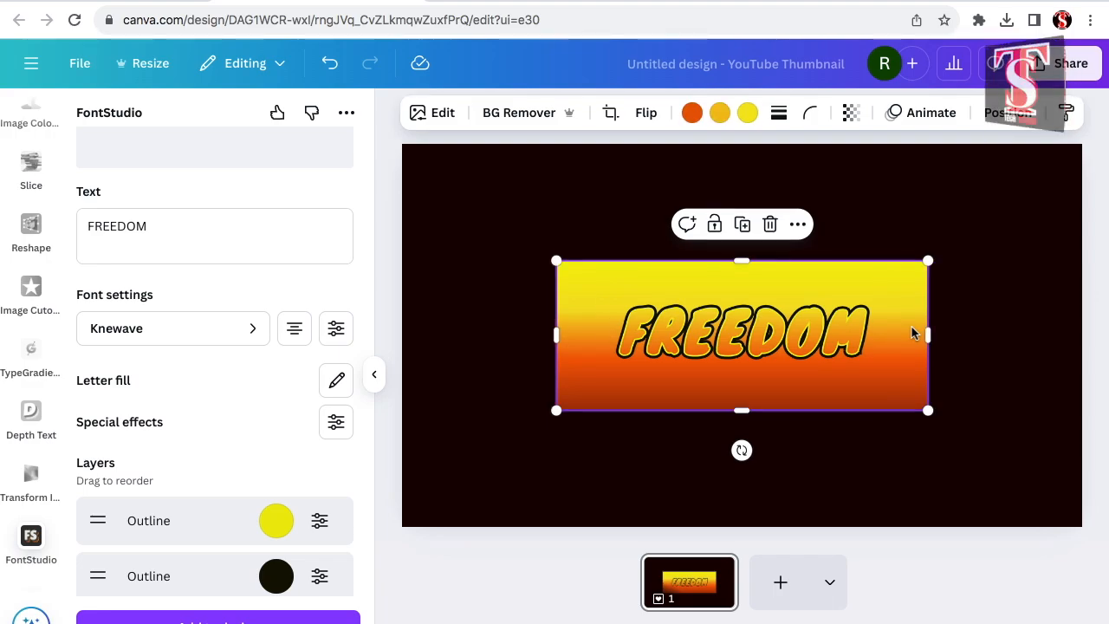
- Delete the gradient rectangle image from the page and enlarge the FREEDOM text across most of the thumbnail
left_click(771, 225)
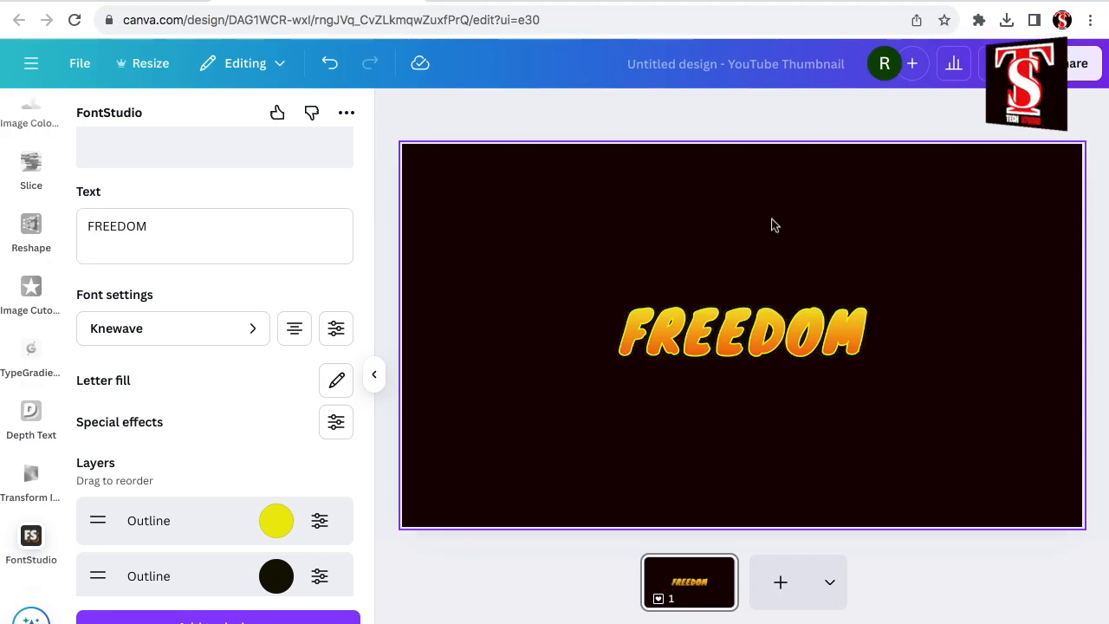
left_click(745, 333)
left_click_drag(448, 408, 324, 463)
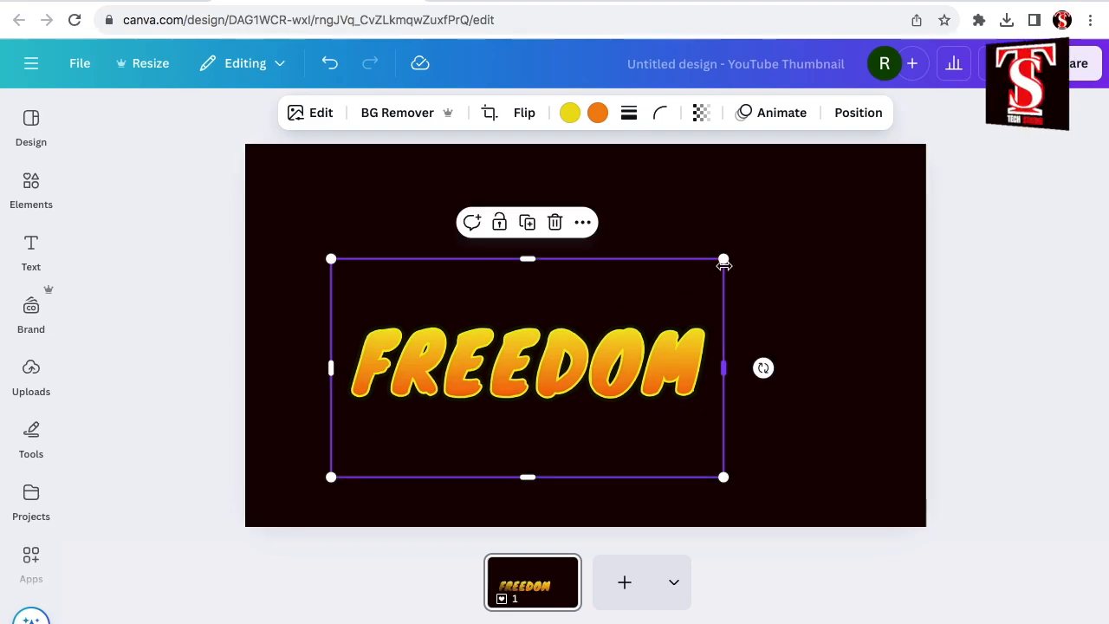
left_click_drag(723, 260, 858, 216)
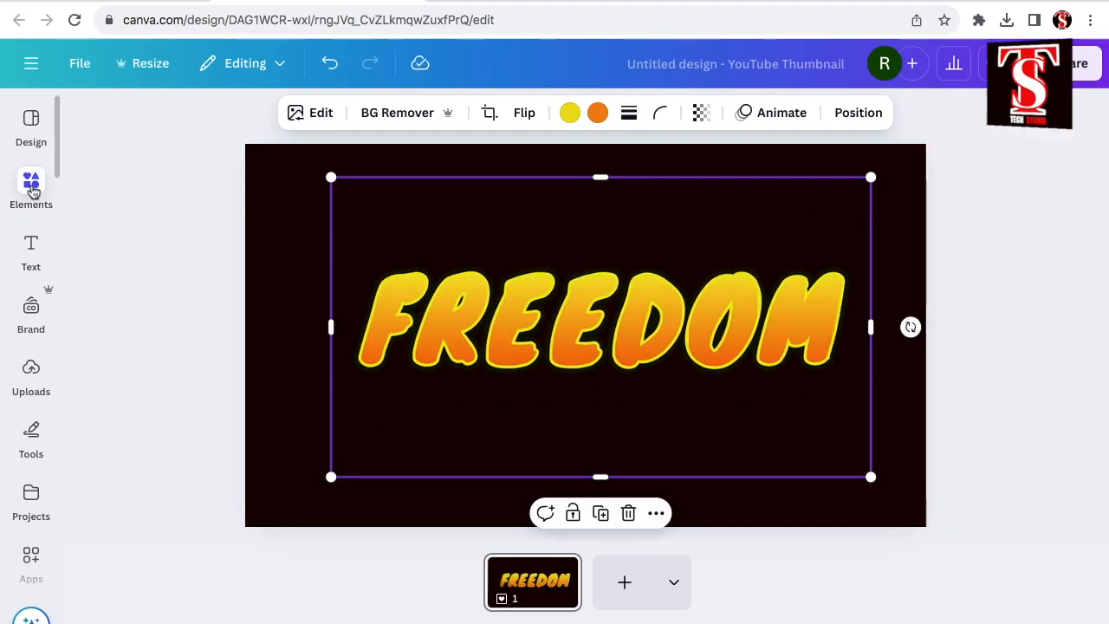
- Search the graphics elements for "paint splash" and add the pink splatter with fine droplets to the page
left_click(32, 191)
left_click(209, 119)
type("paint splash")
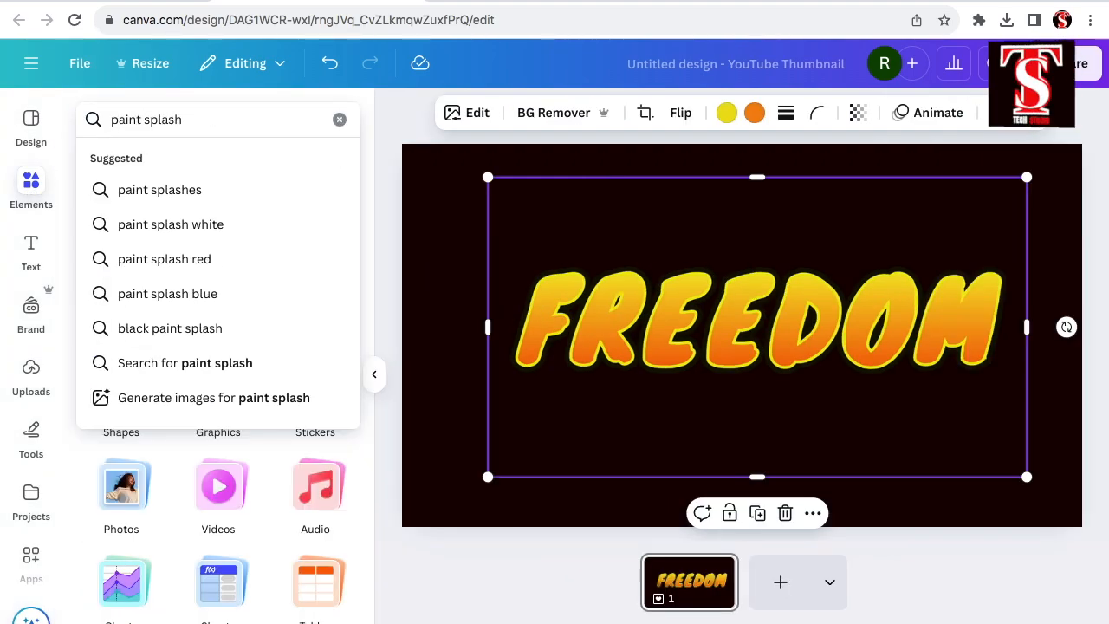
key("Return")
left_click(136, 161)
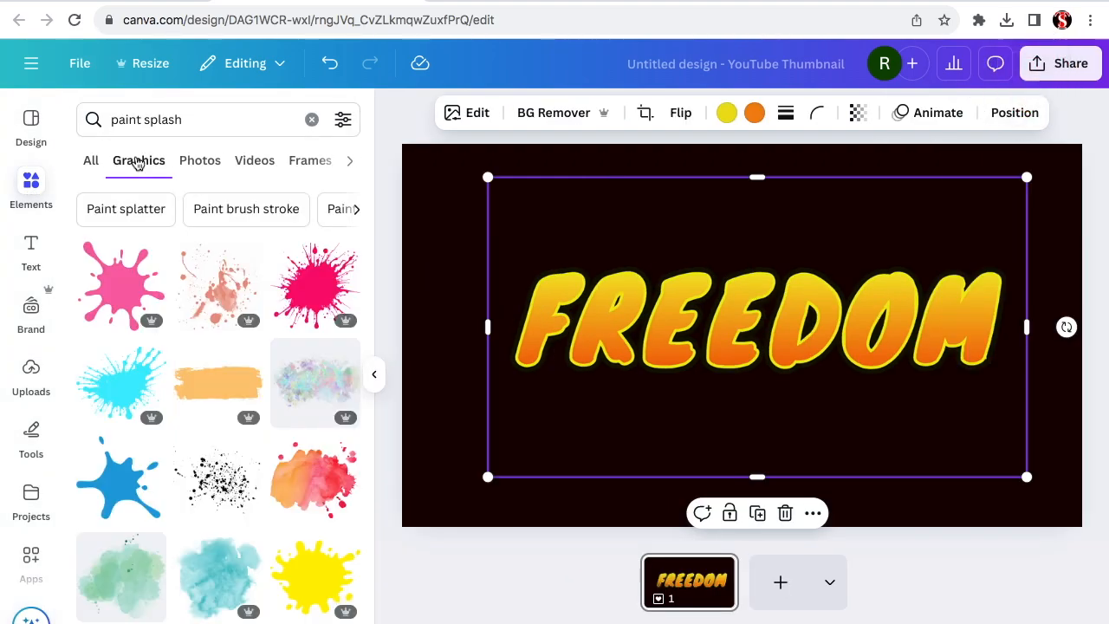
left_click(315, 292)
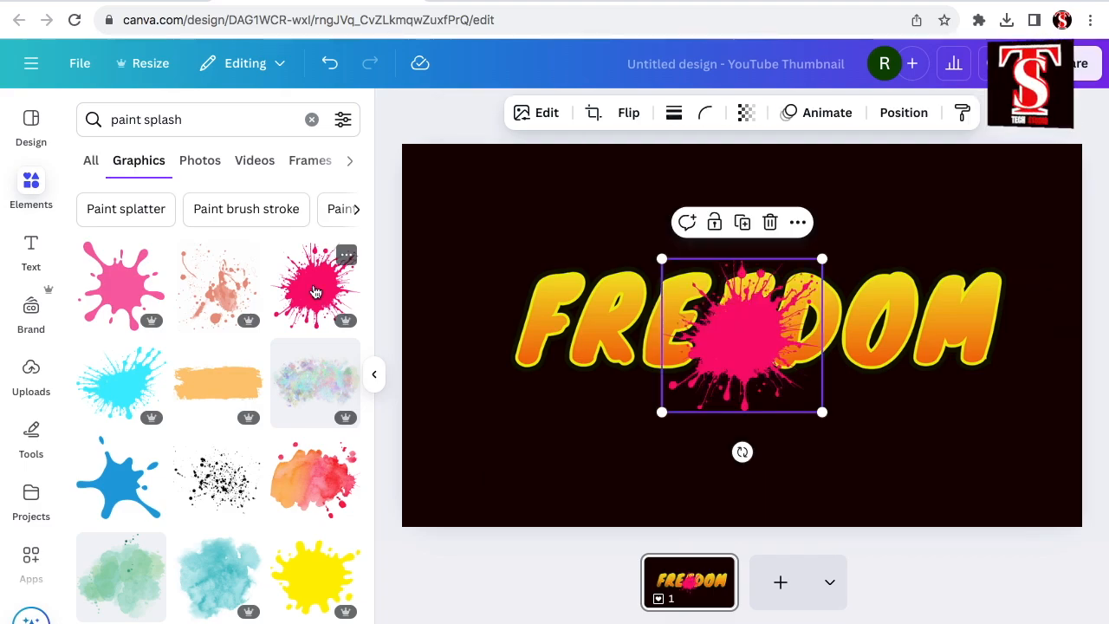
- Undo the pink splatter's plain recolouring and move, and give it a custom Duotone effect with yellow highlights, #F1E108
key("ctrl+z")
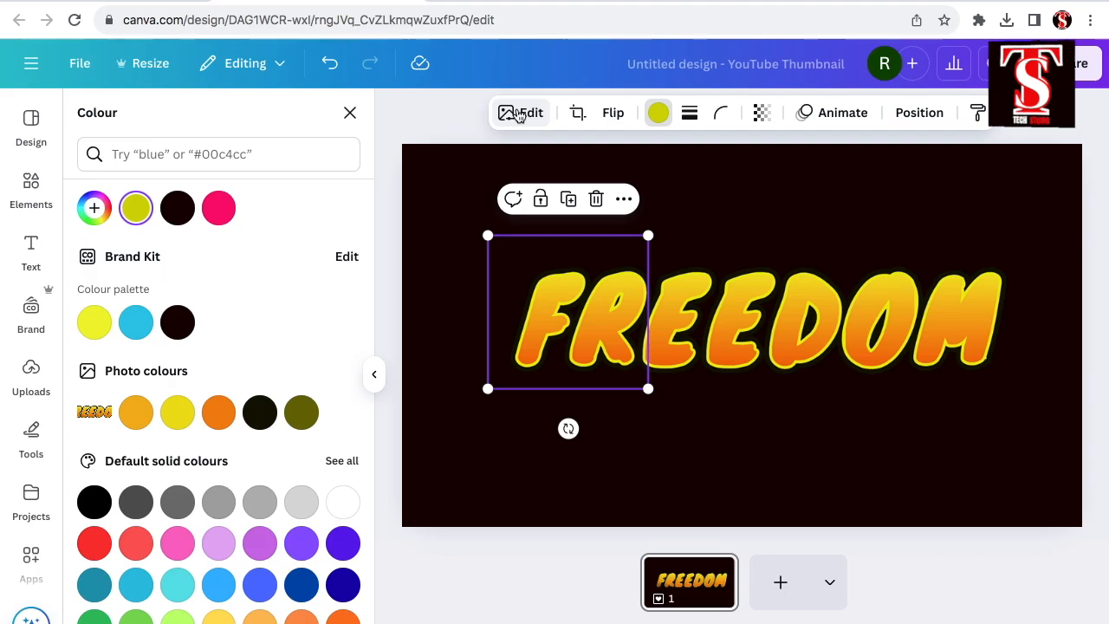
left_click(518, 115)
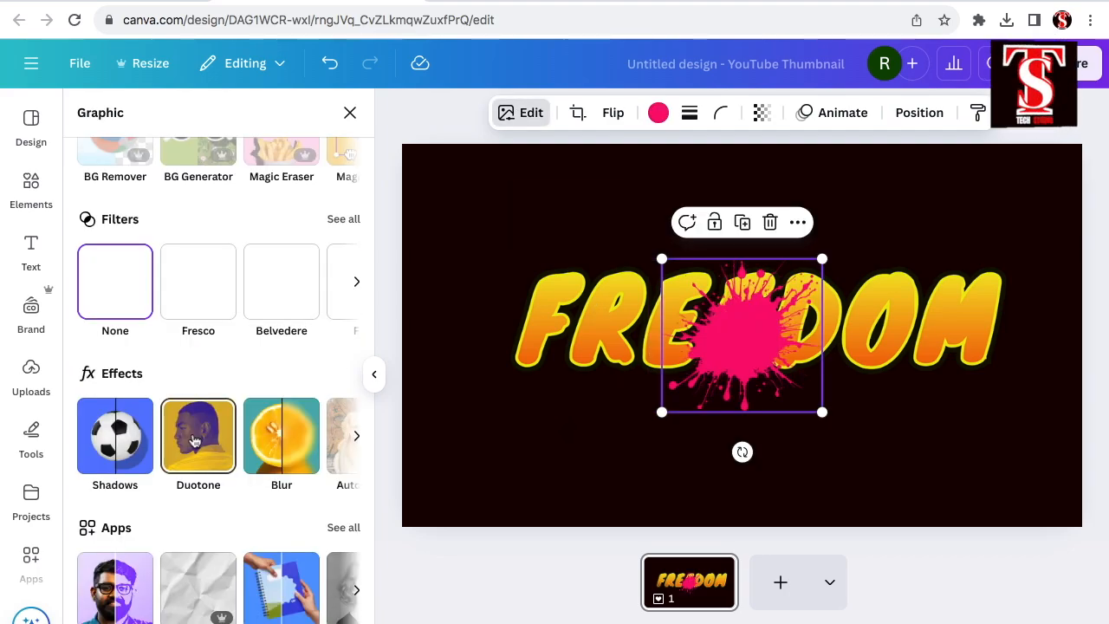
left_click(196, 441)
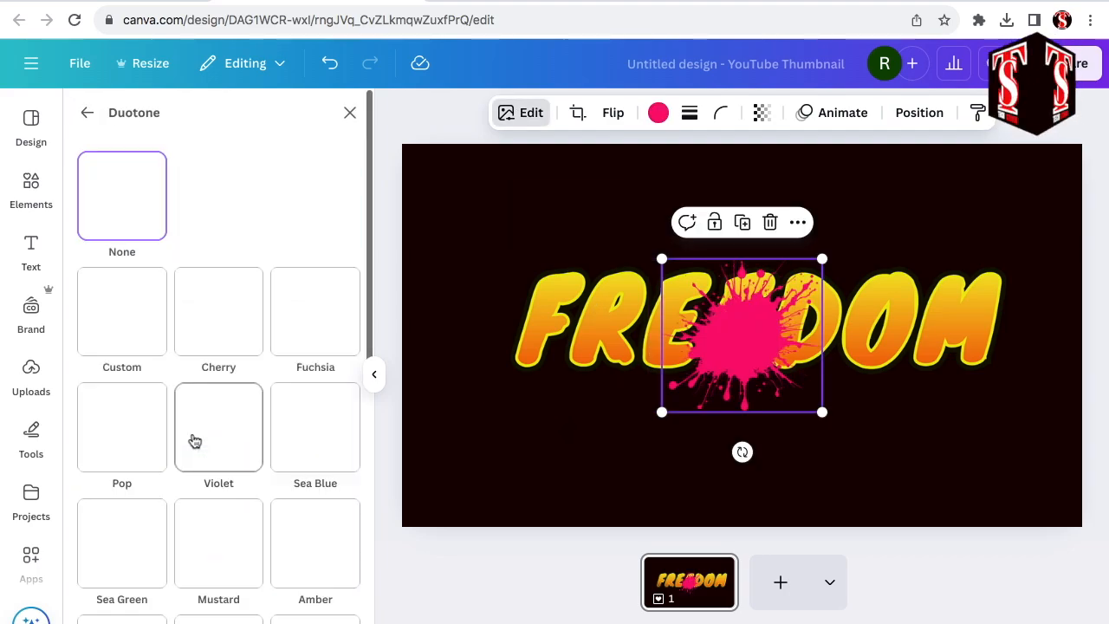
left_click(127, 324)
left_click(346, 402)
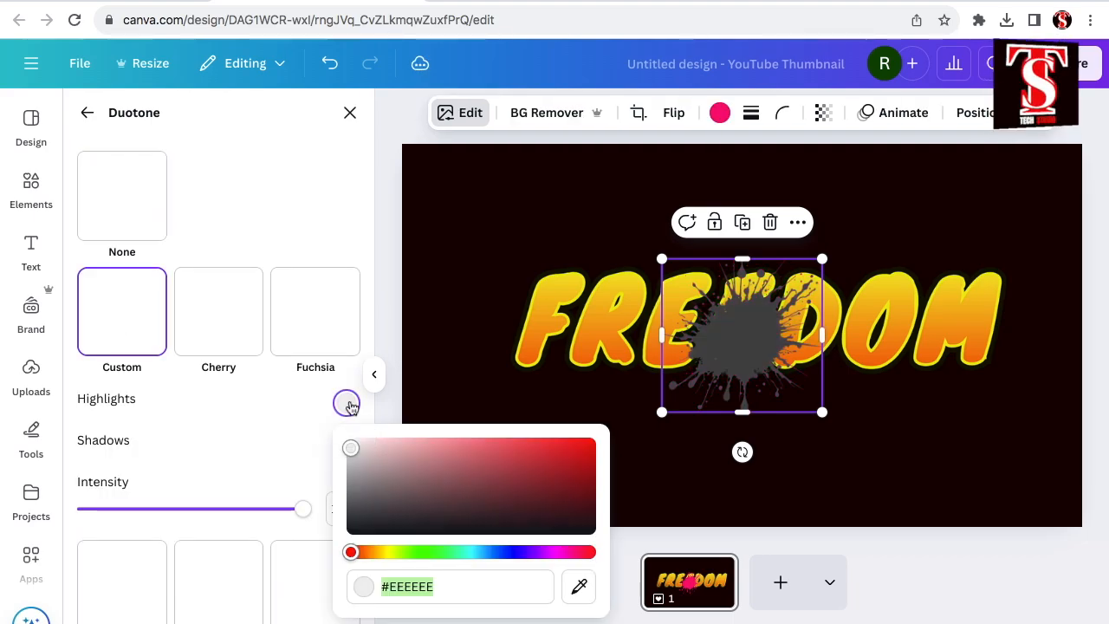
left_click(388, 552)
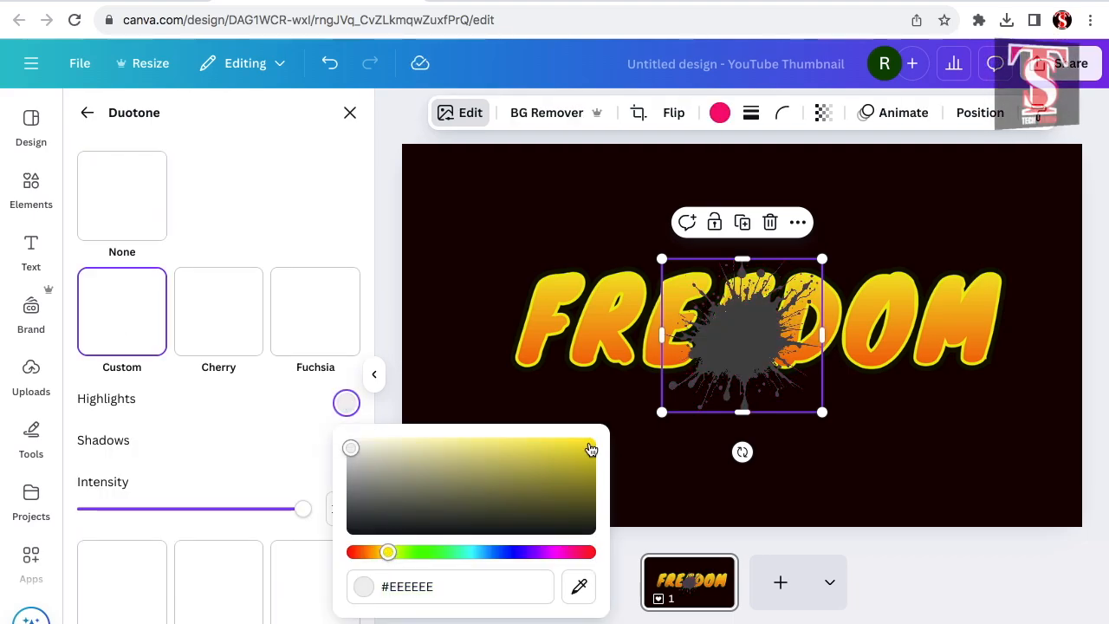
left_click(586, 446)
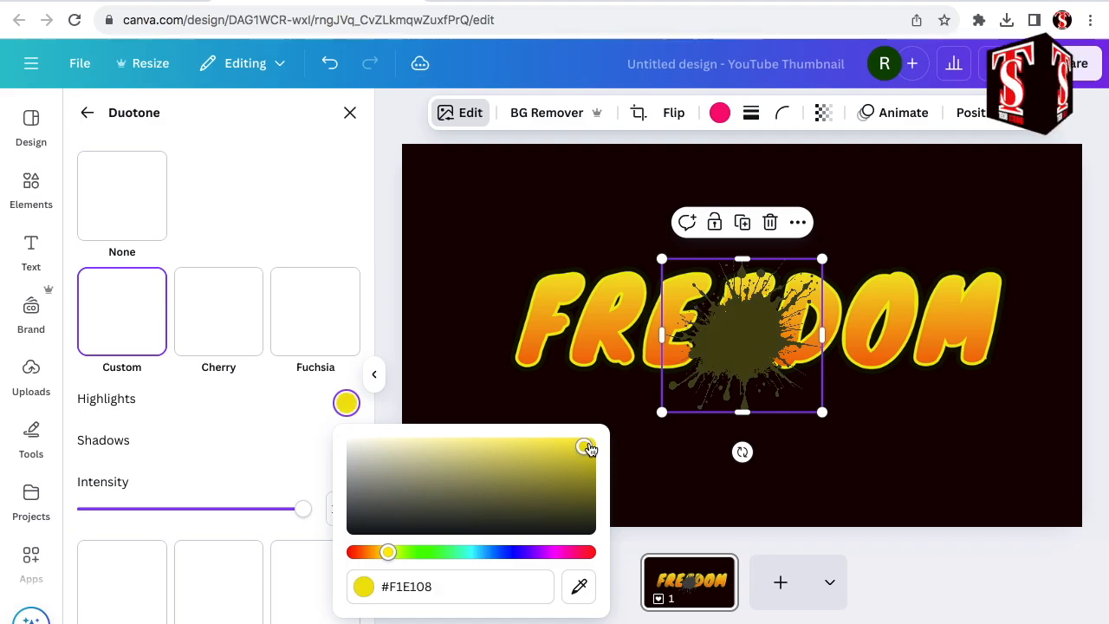
- Set the splatter's Duotone shadows to a bright yellow
left_click(286, 439)
left_click(346, 445)
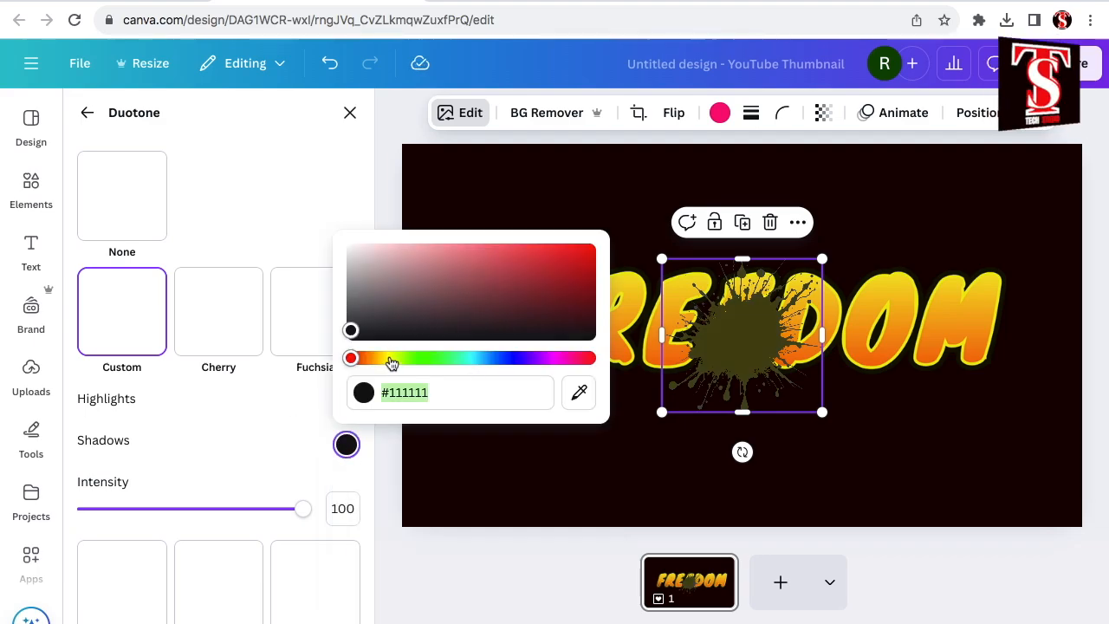
left_click(391, 360)
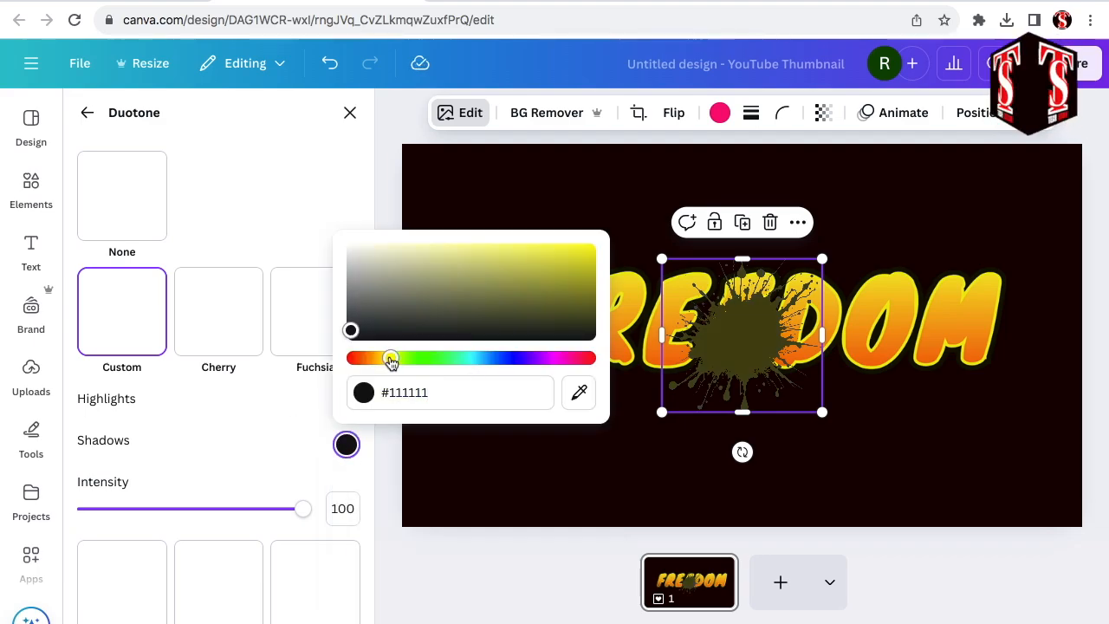
left_click(592, 257)
- Move the yellow splatter over the first letters of FREEDOM, enlarge it and rotate it clockwise
left_click_drag(742, 346, 575, 317)
left_click_drag(492, 309, 458, 375)
left_click_drag(592, 318, 582, 312)
- Duplicate the yellow splatter twice and spread the copies over the middle and last letters of FREEDOM
left_click(578, 492)
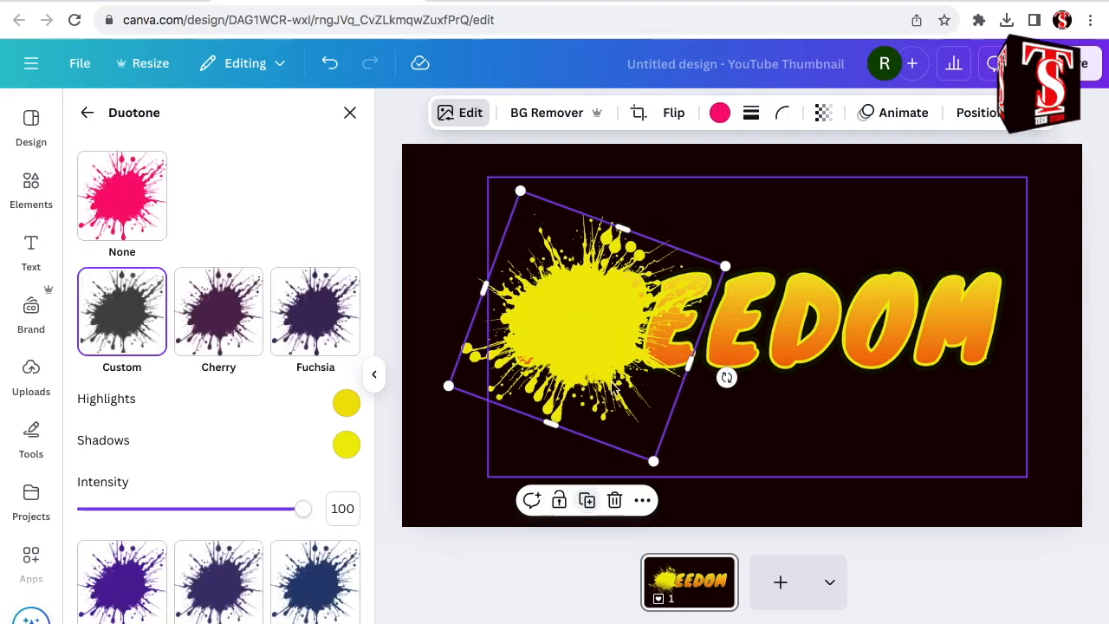
left_click_drag(589, 346, 752, 334)
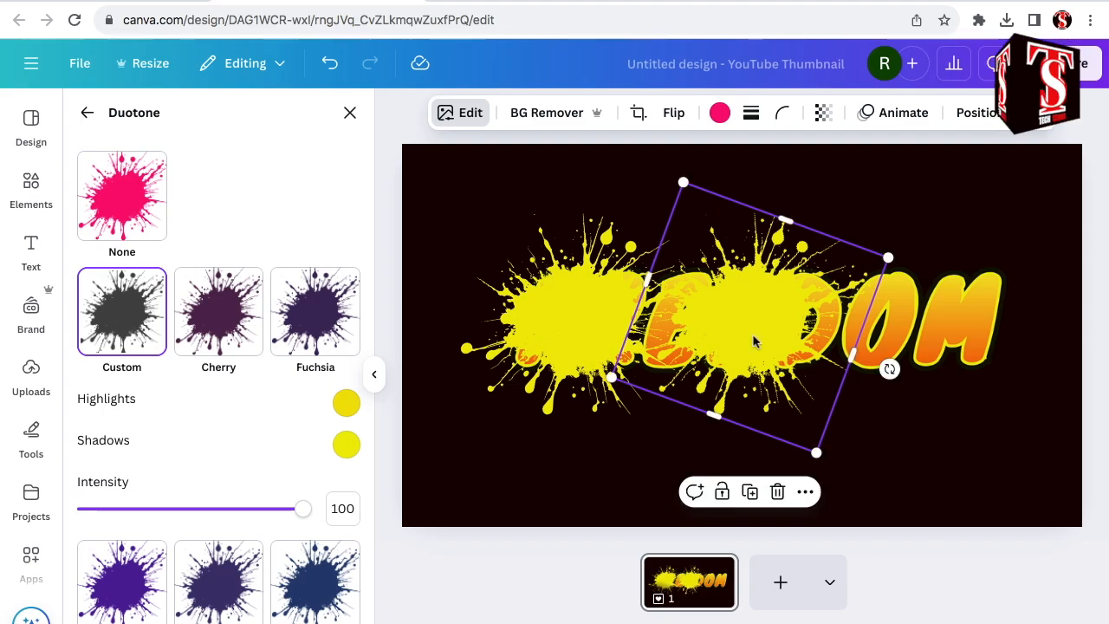
left_click(752, 492)
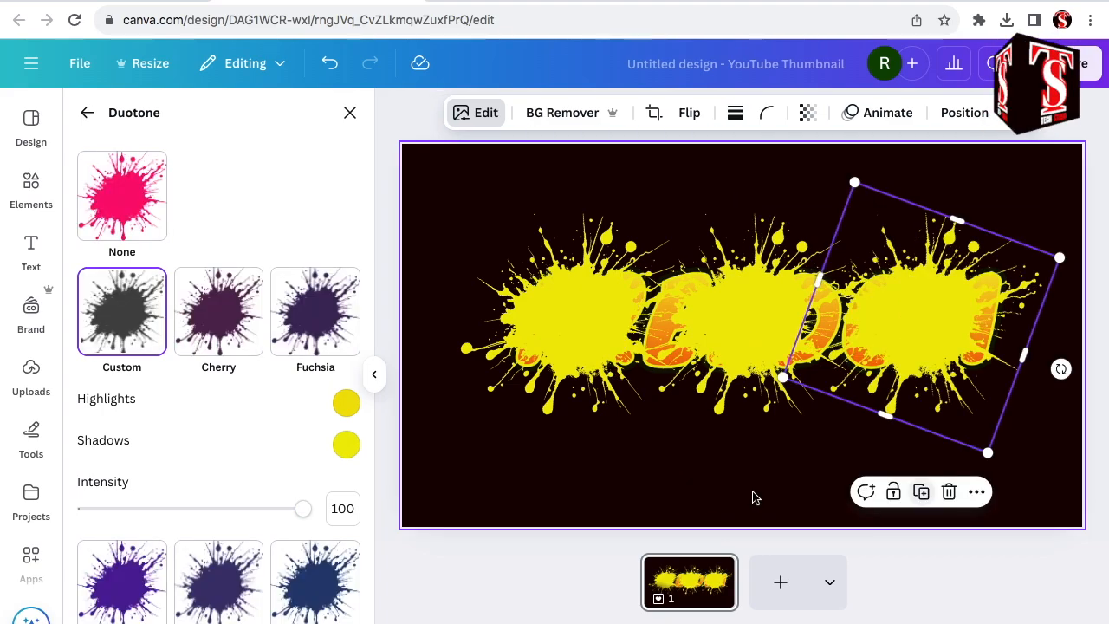
left_click_drag(927, 343, 915, 337)
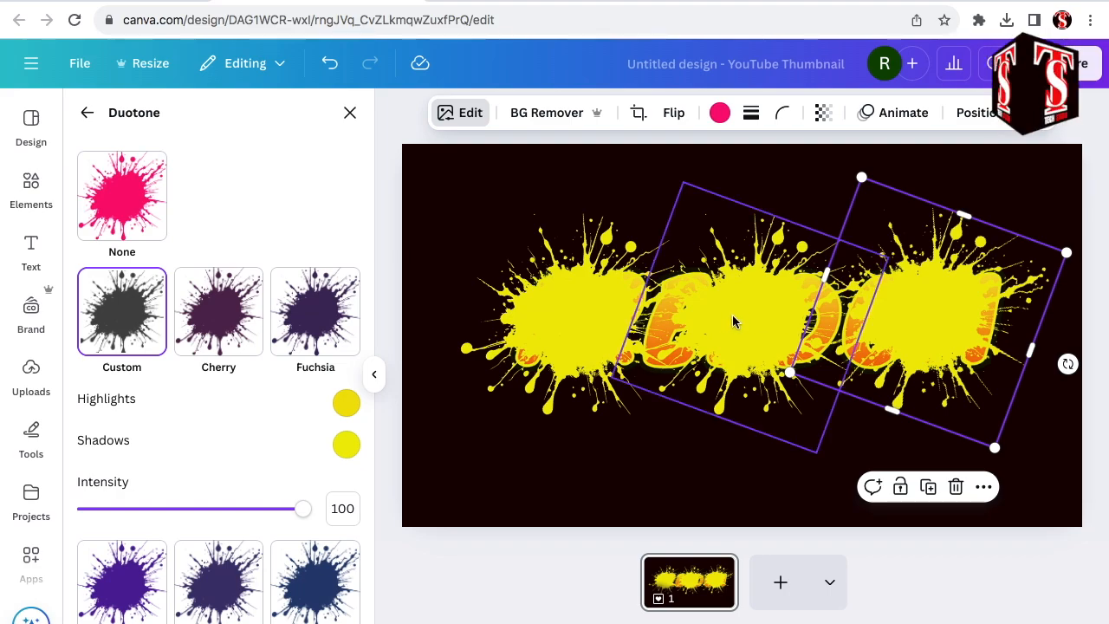
- Group the three yellow splatters and send the group to the back, behind the FREEDOM text
left_click(733, 321, "shift")
left_click(577, 309, "shift")
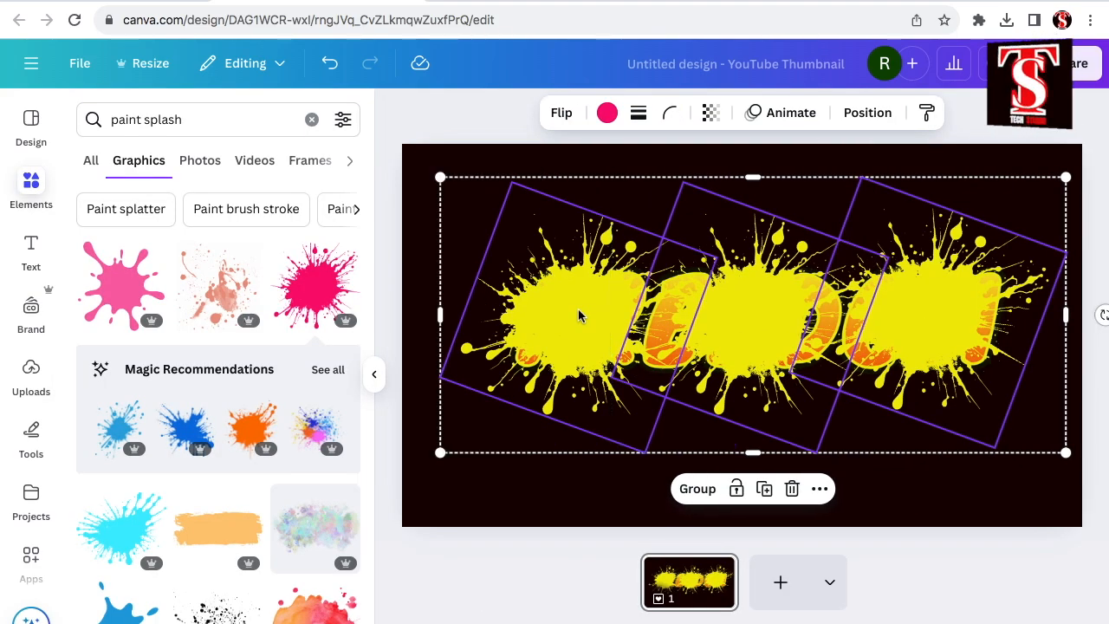
left_click(700, 490)
right_click(940, 313)
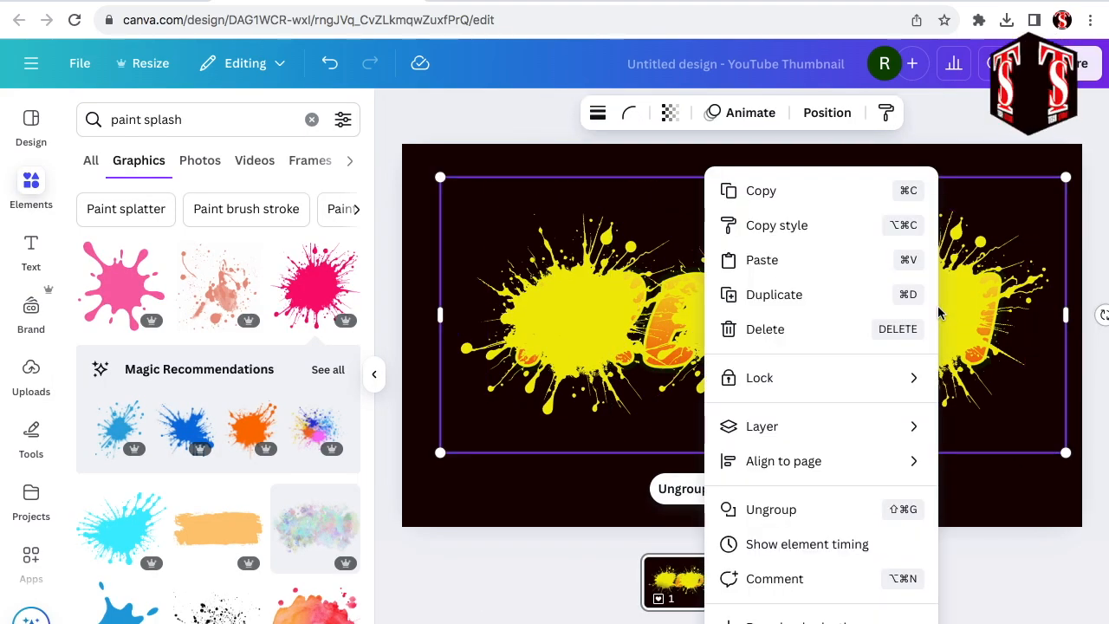
mouse_move(782, 433)
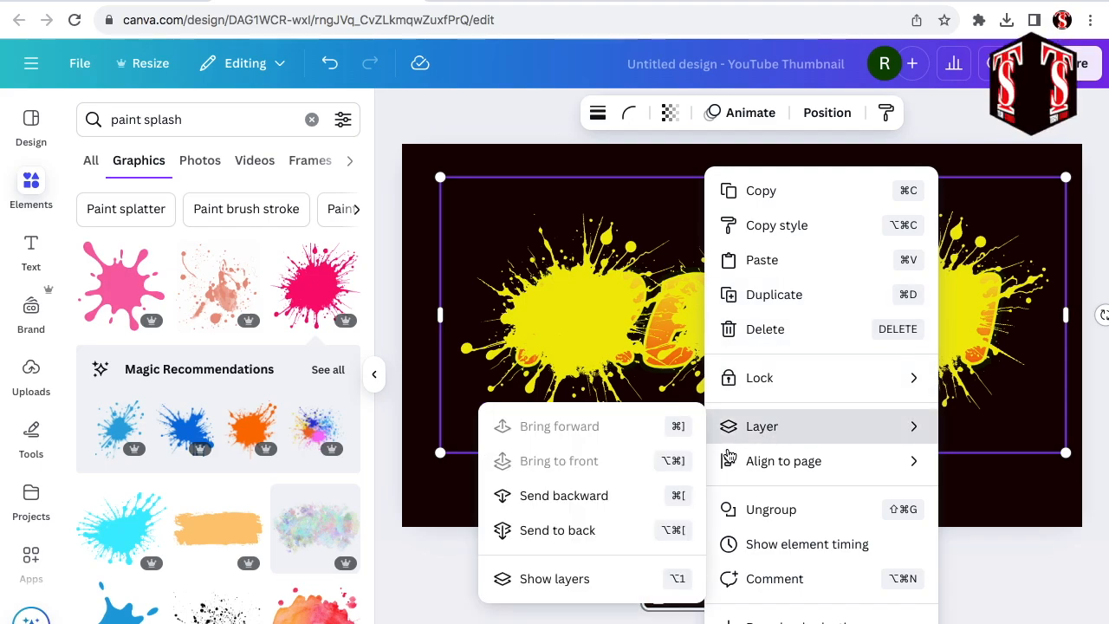
left_click(593, 530)
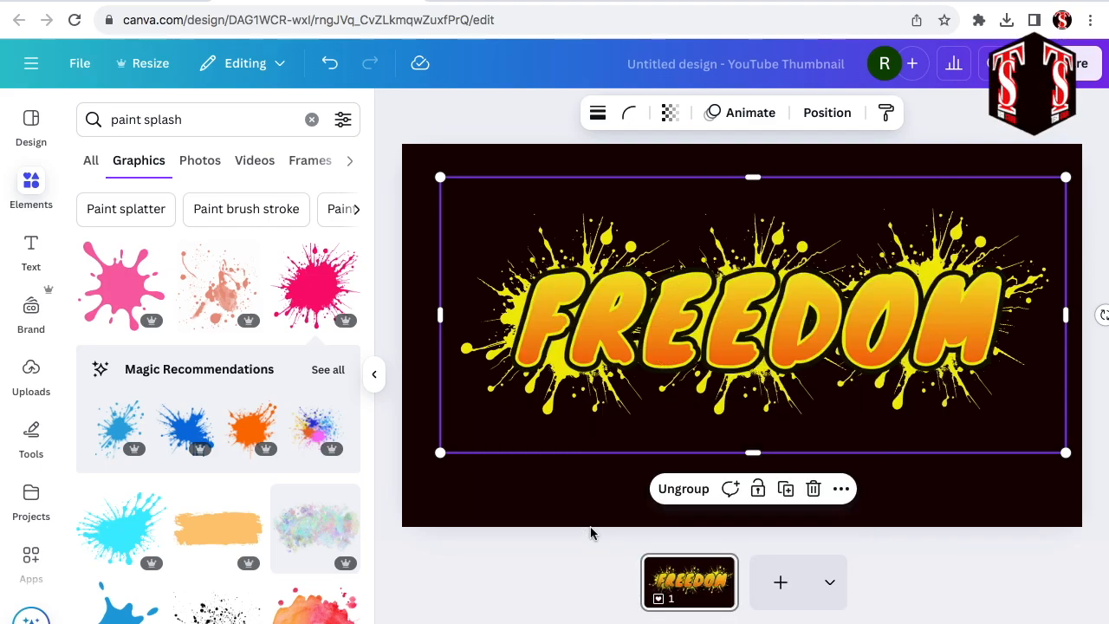
- Add the cyan splatter graphic to the page, enlarge it and place it over the first letters of FREEDOM
scroll(121, 312, "down", 3)
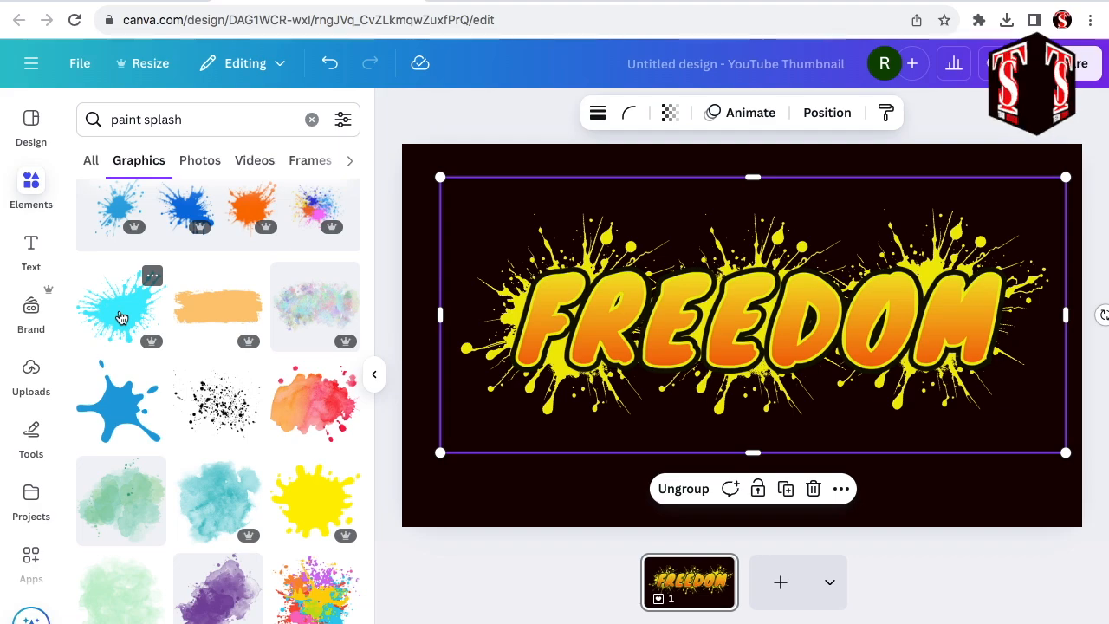
left_click(121, 317)
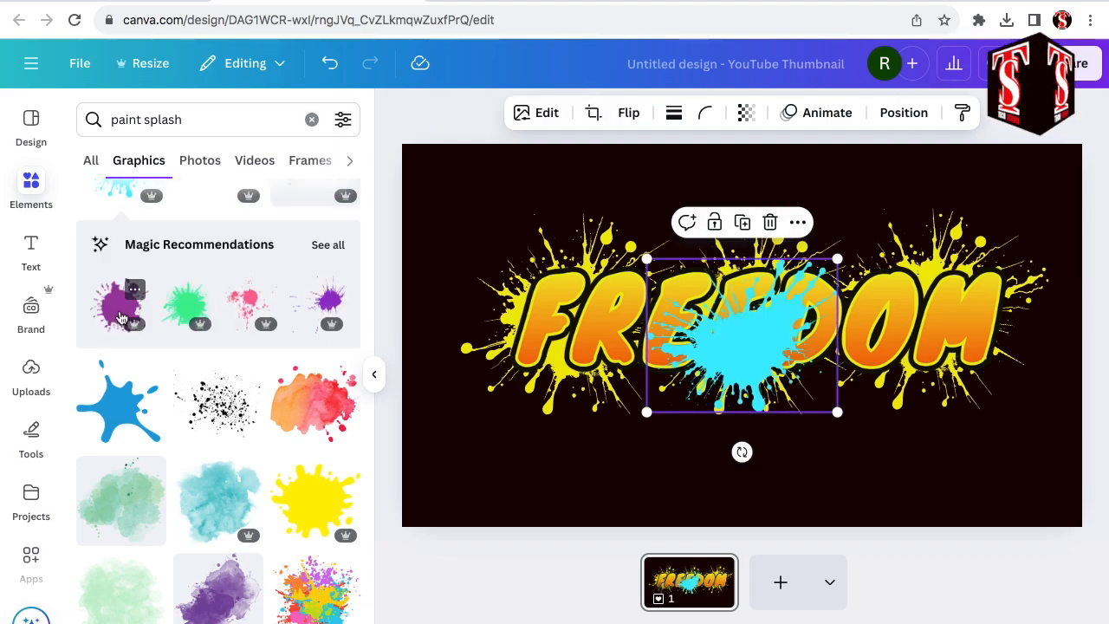
left_click_drag(727, 342, 580, 333)
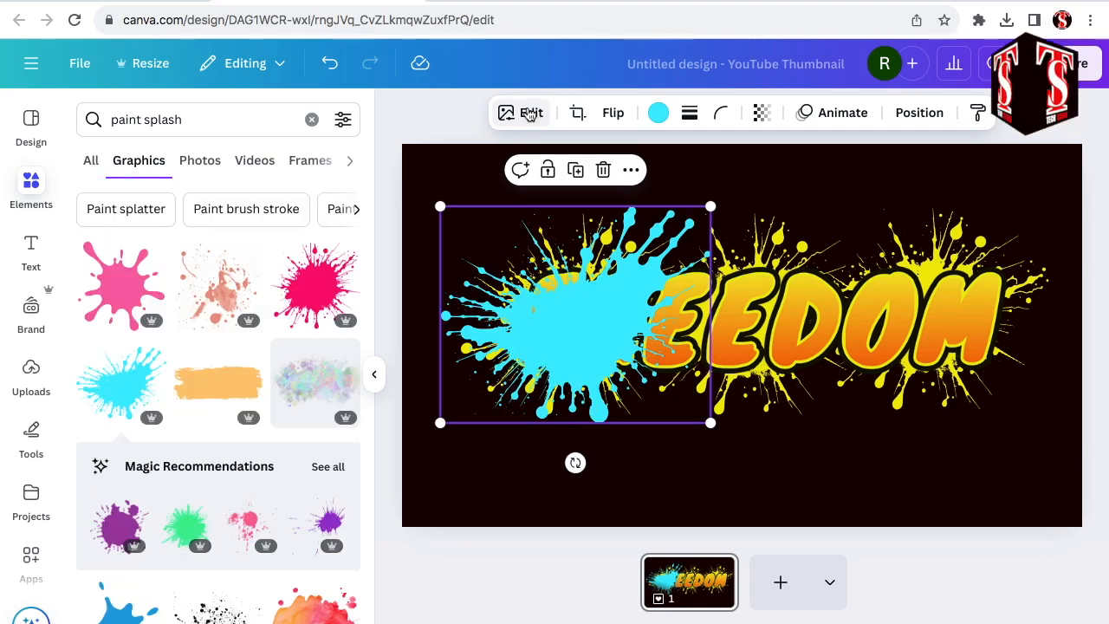
- Apply a custom Duotone effect to the cyan splatter with bright green highlights
left_click(530, 115)
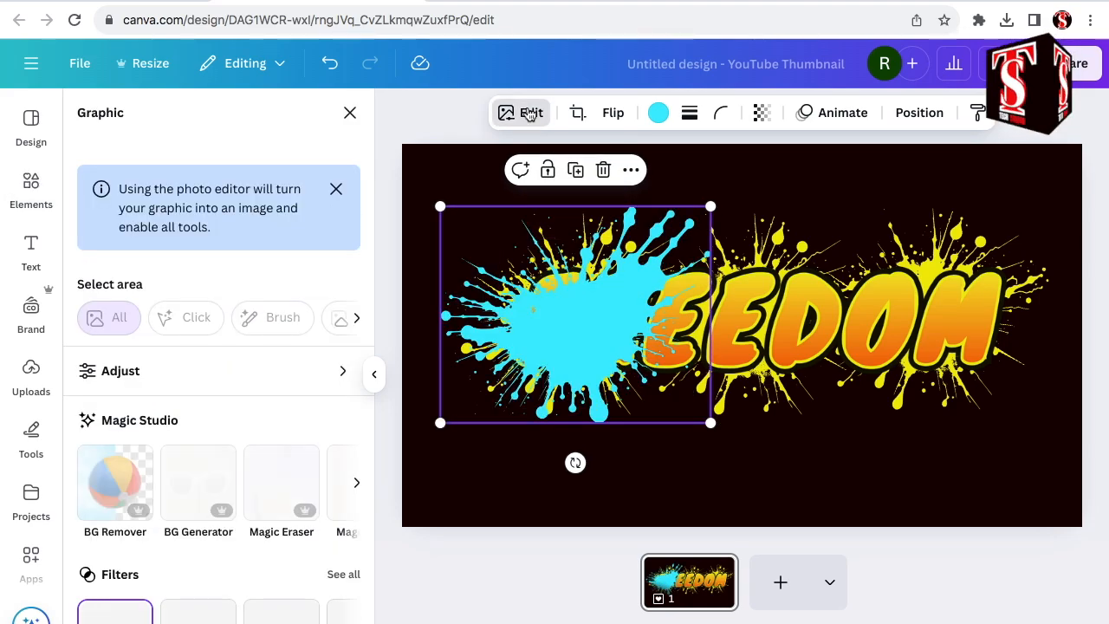
scroll(203, 465, "down", 4)
left_click(201, 463)
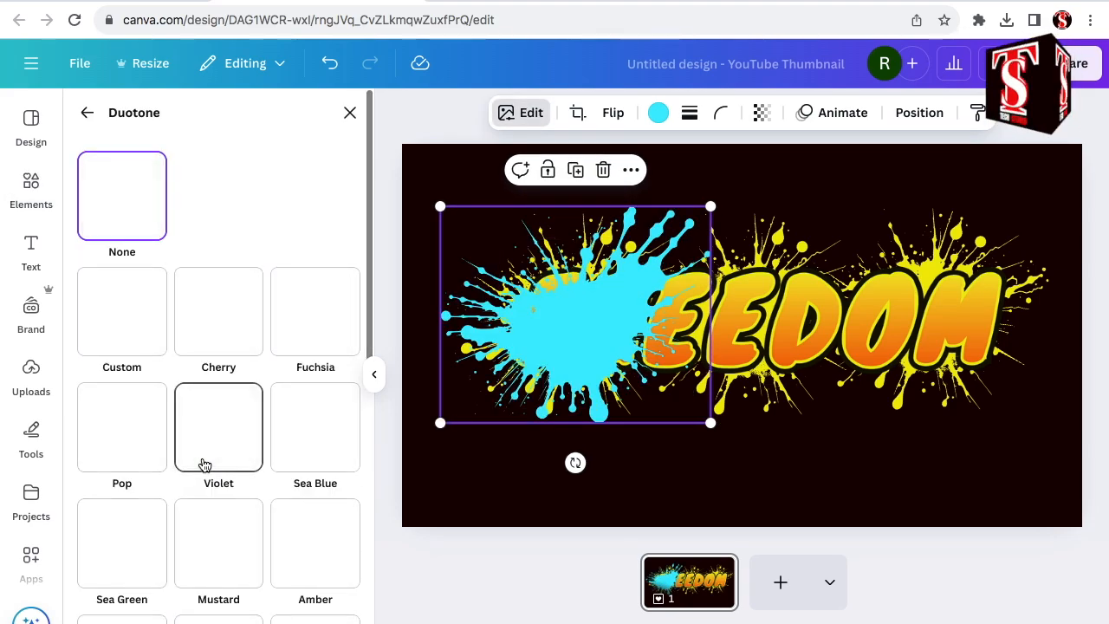
left_click(129, 312)
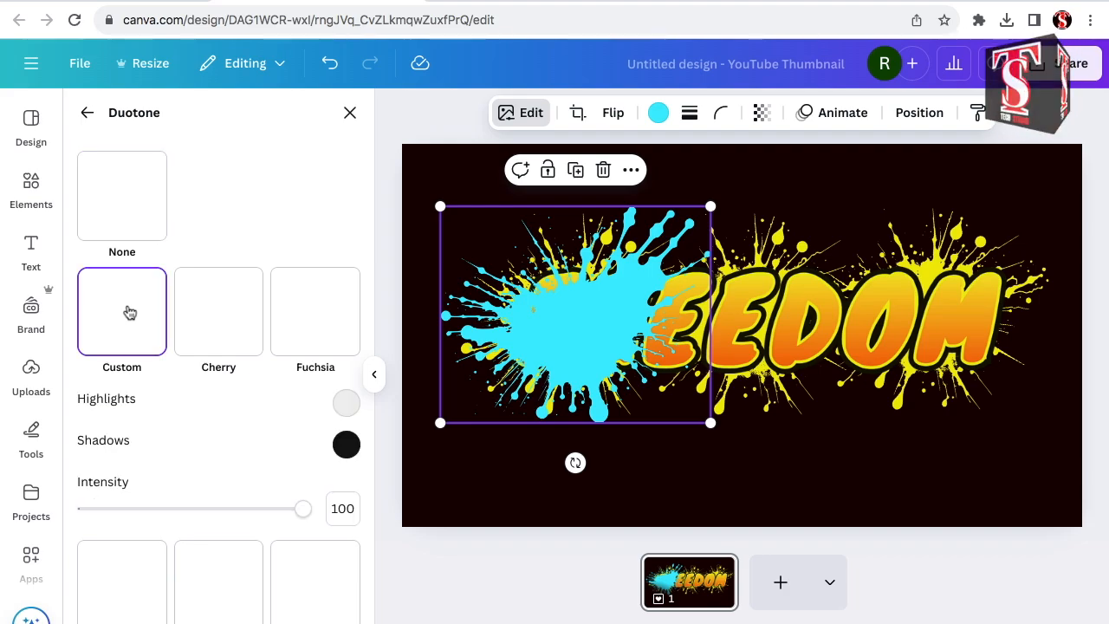
left_click(345, 403)
left_click(440, 553)
left_click_drag(572, 462, 582, 447)
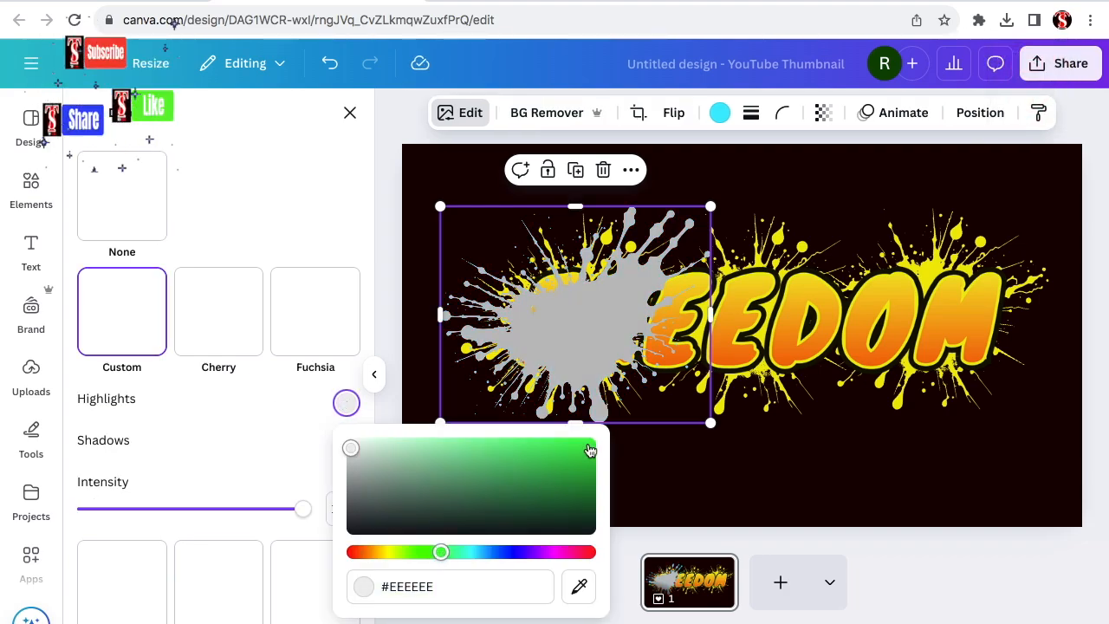
left_click(280, 423)
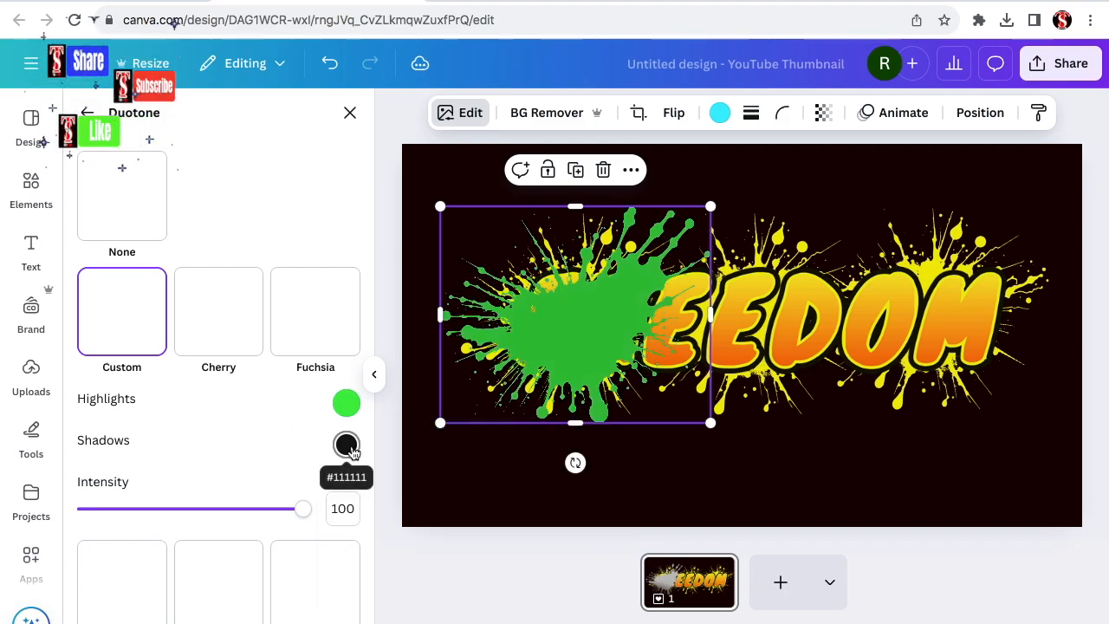
- Set the Duotone shadows of the green splatter to #51EB08
left_click(346, 445)
left_click(418, 357)
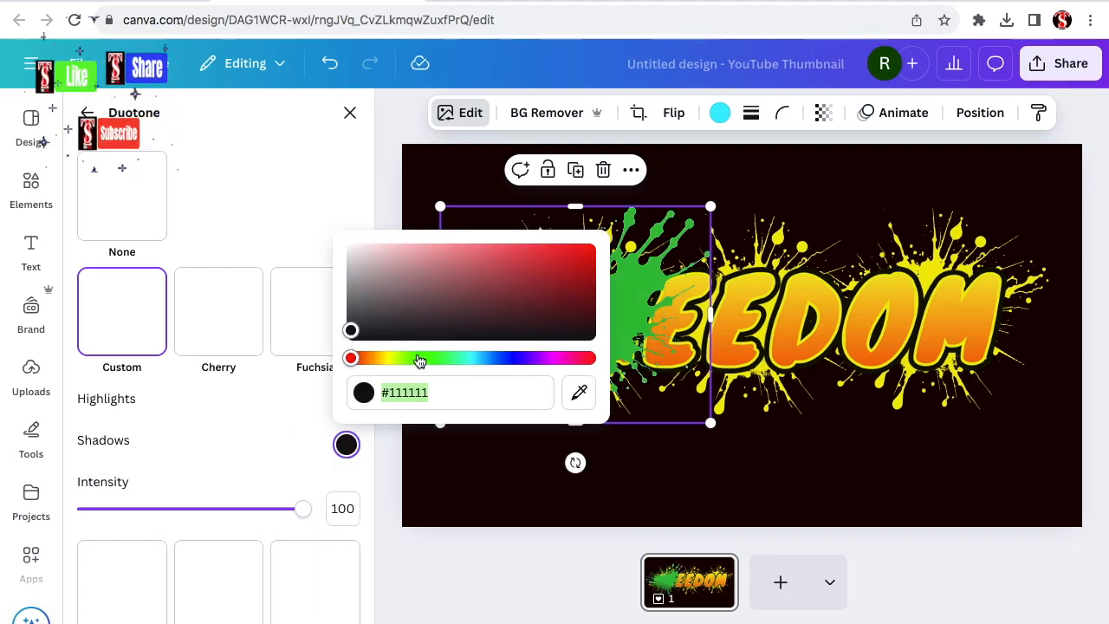
left_click(589, 257)
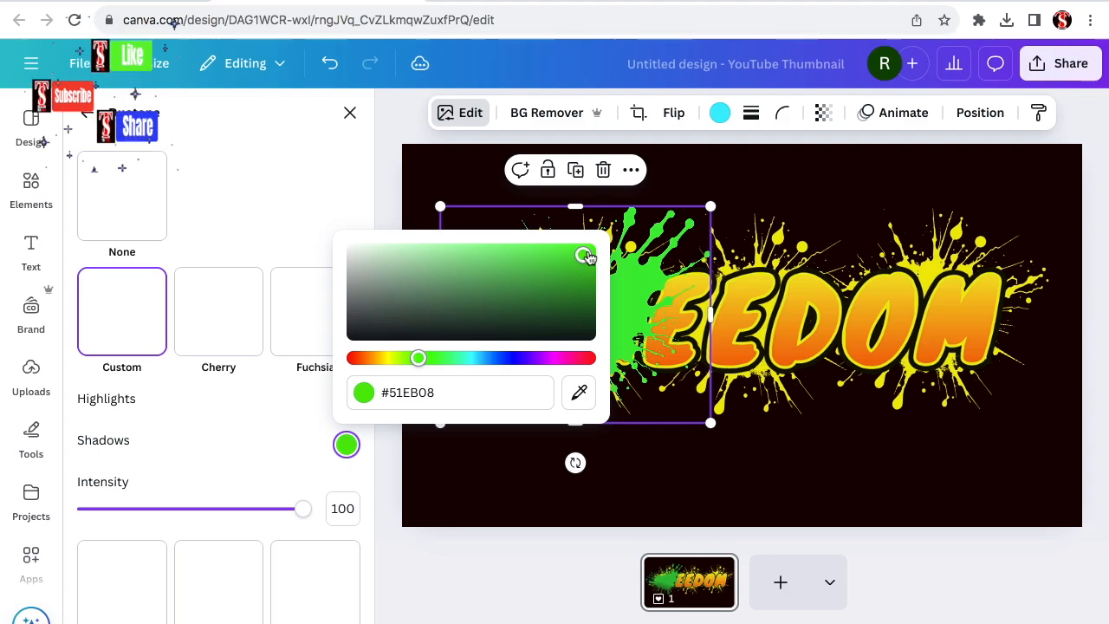
- Duplicate the green splatter twice, spread the copies across the FREEDOM text and rotate the splatters counterclockwise
left_click(576, 170)
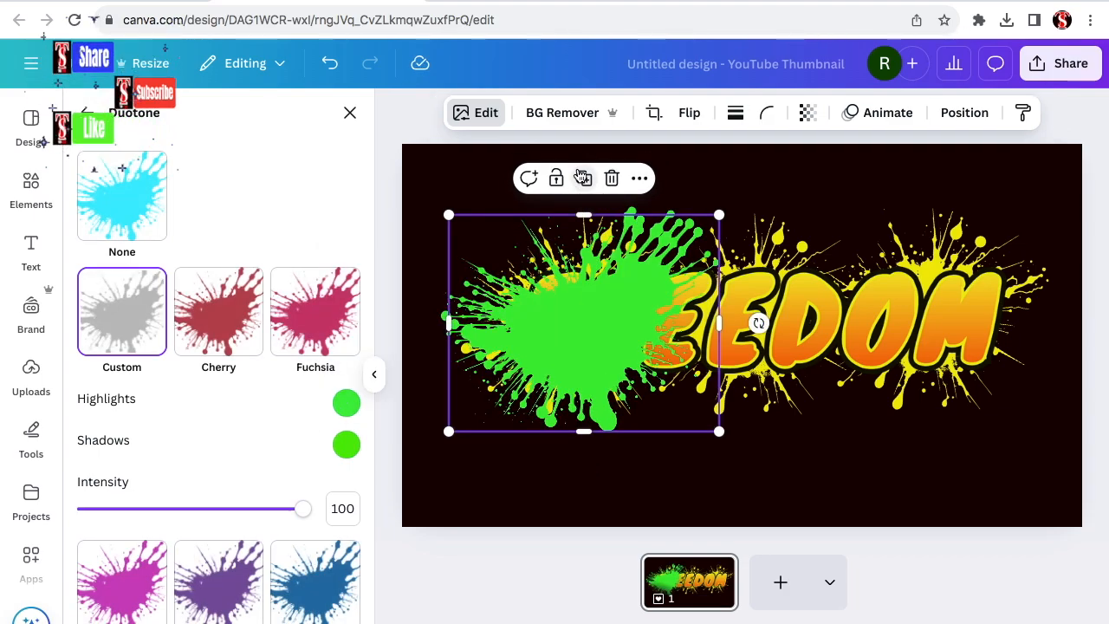
left_click_drag(566, 320, 732, 321)
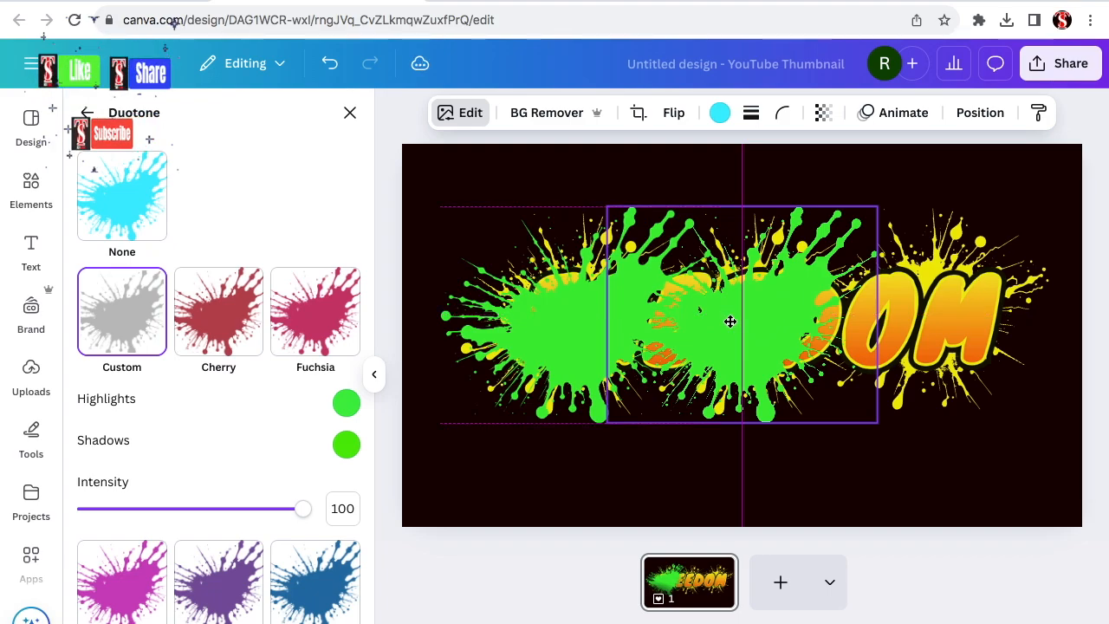
left_click(742, 170)
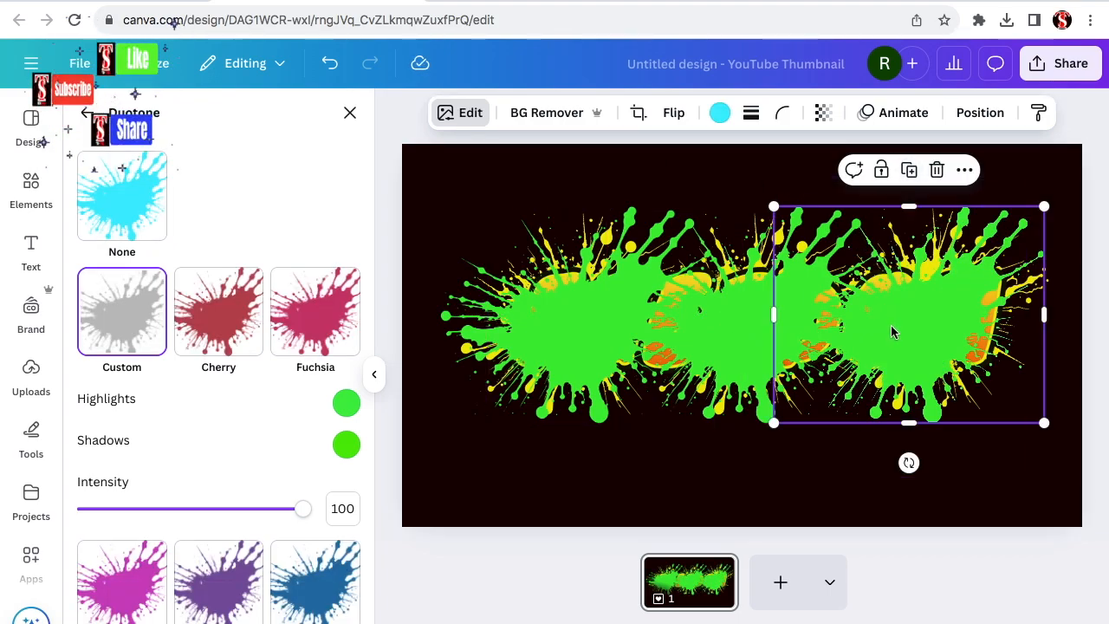
left_click_drag(893, 332, 917, 323)
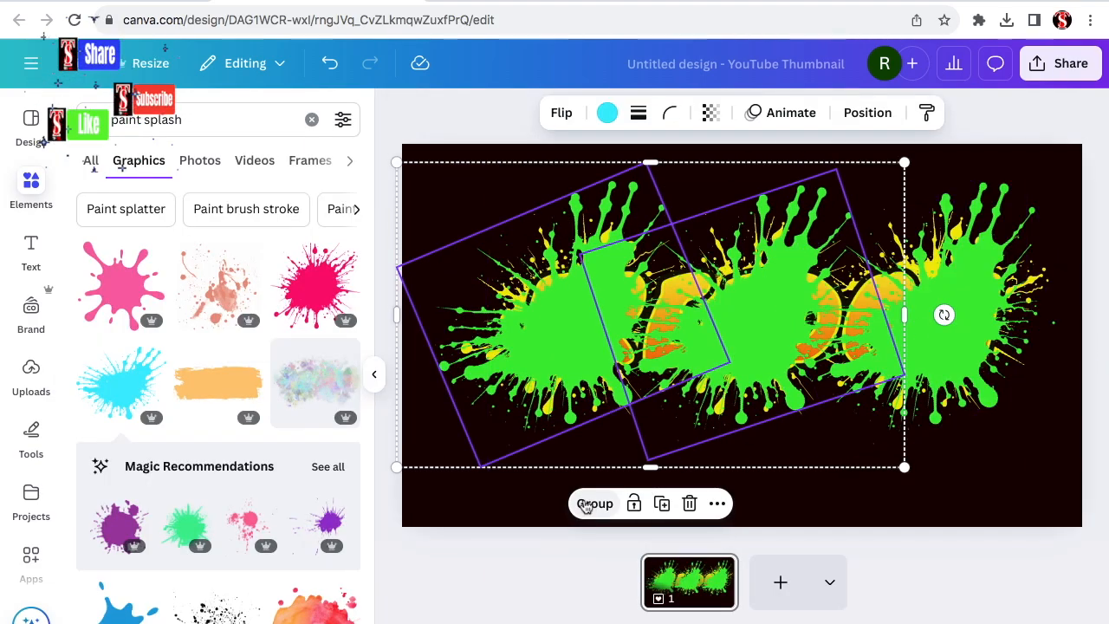
- Group the three green splatters and send the group behind the yellow splatters and the FREEDOM text
left_click(594, 503)
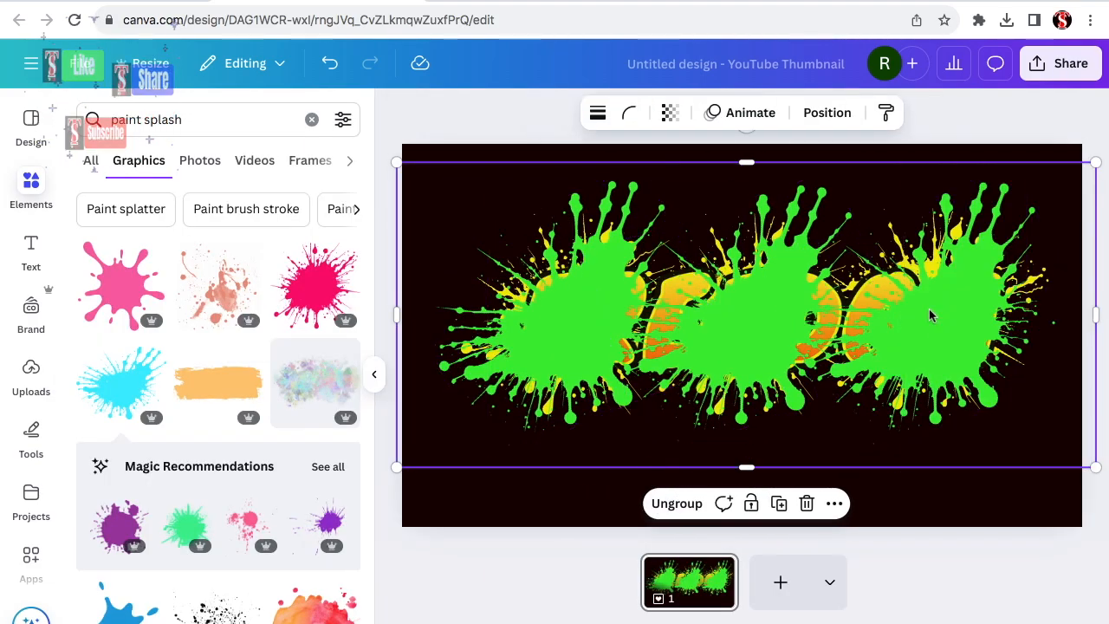
right_click(929, 316)
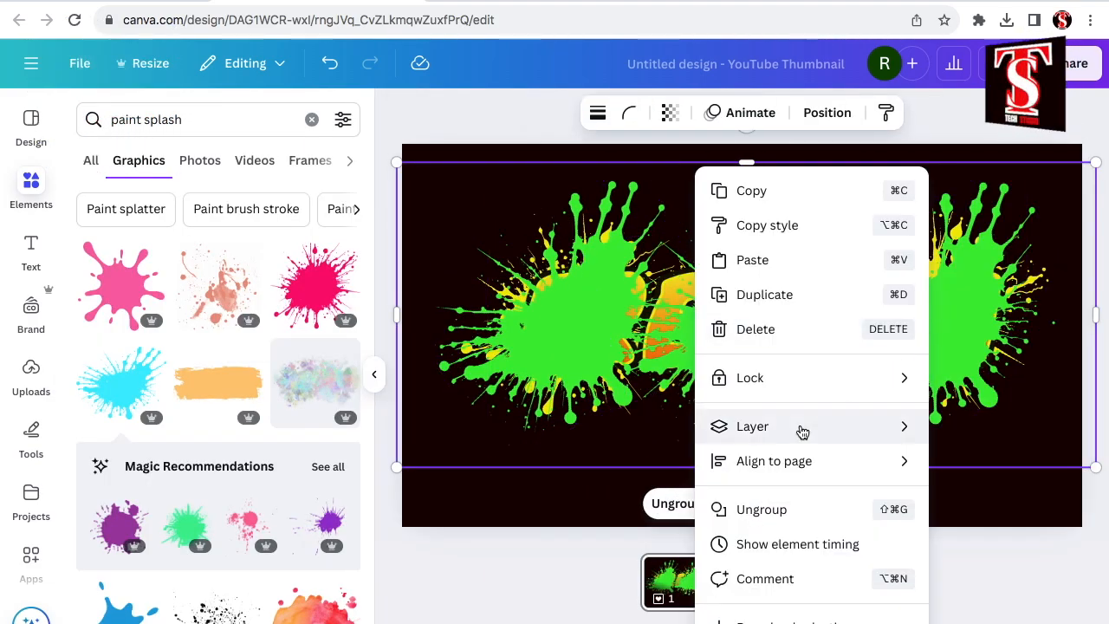
mouse_move(802, 431)
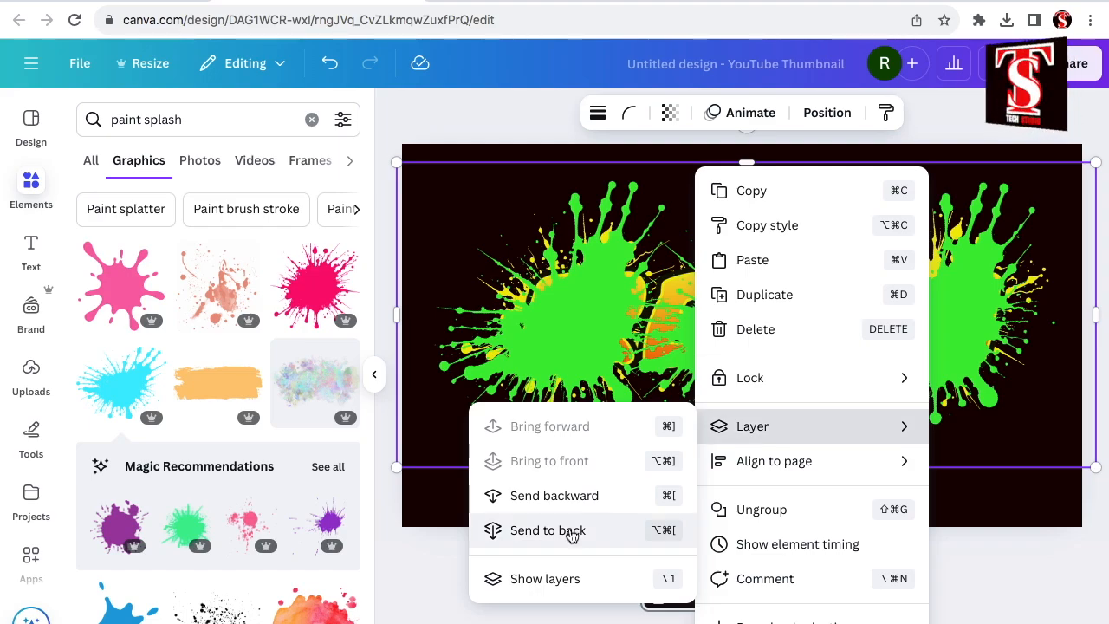
left_click(571, 531)
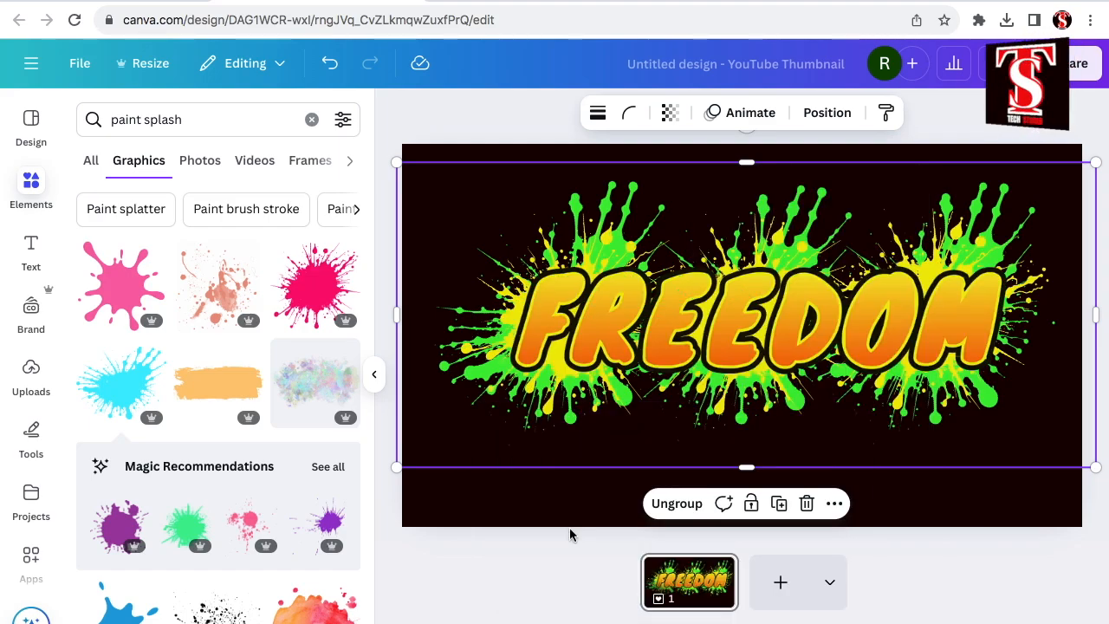
- Add the orange paint splatter and spread five copies of it across the FREEDOM text
scroll(209, 372, "down", 5)
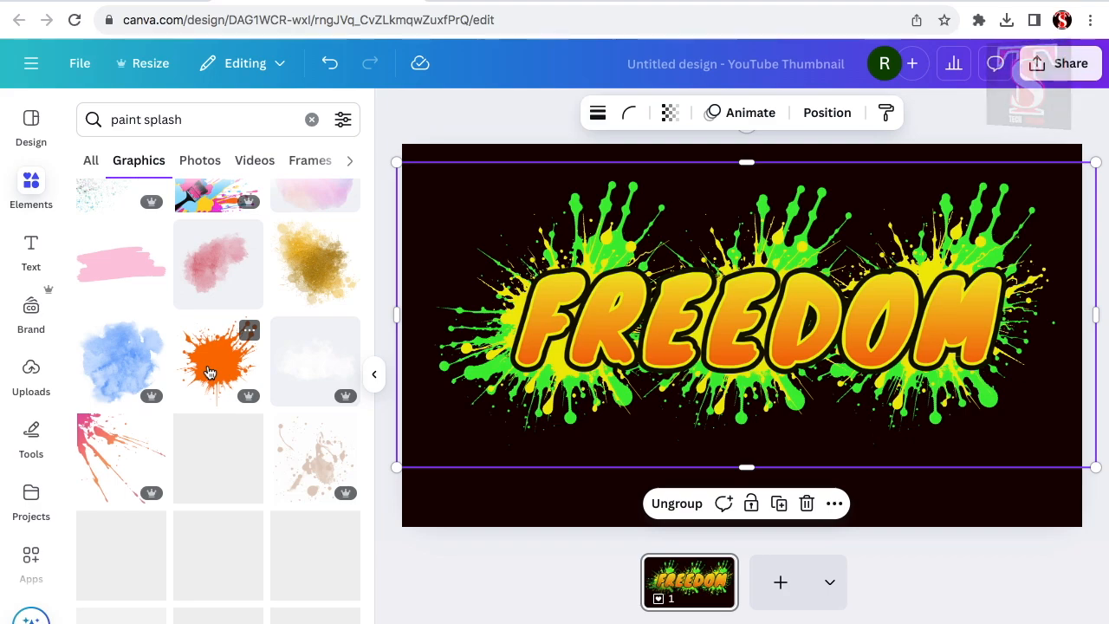
left_click(209, 372)
left_click_drag(735, 348, 922, 379)
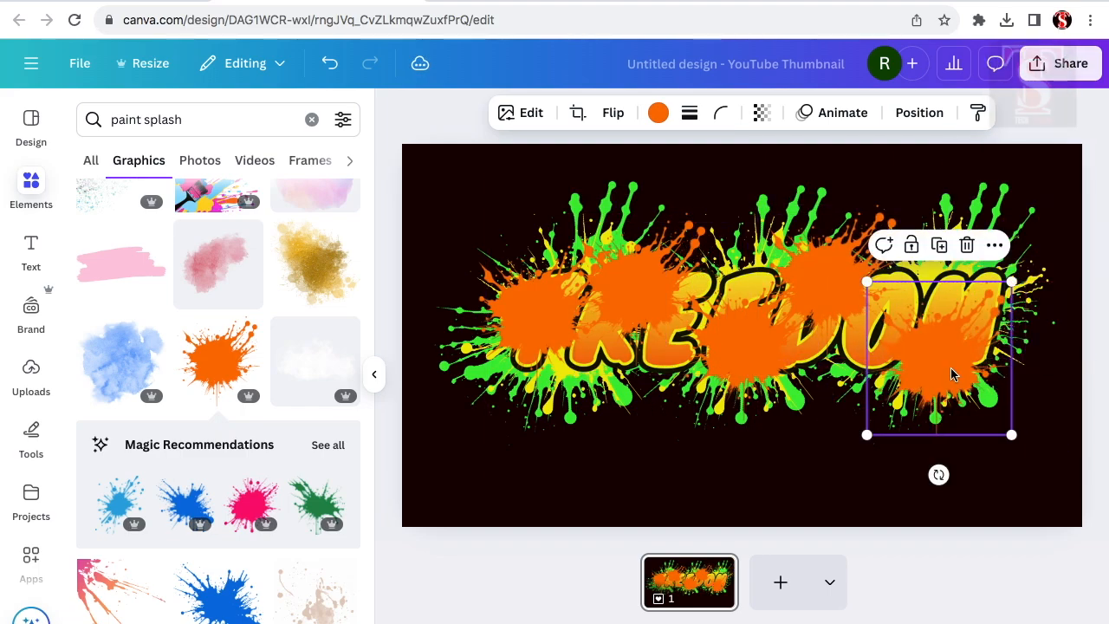
- Group the five orange splatters and send the group behind the green splatters and everything above them
left_click(848, 297, "shift")
left_click(745, 346, "shift")
left_click(638, 289, "shift")
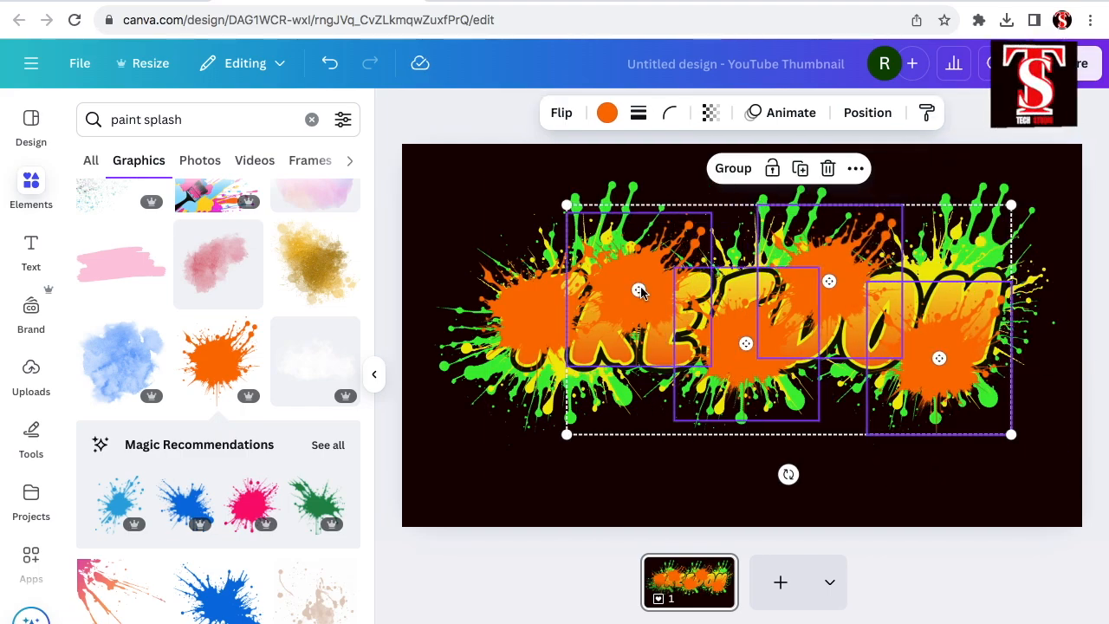
left_click(537, 316, "shift")
left_click(686, 173)
right_click(684, 173)
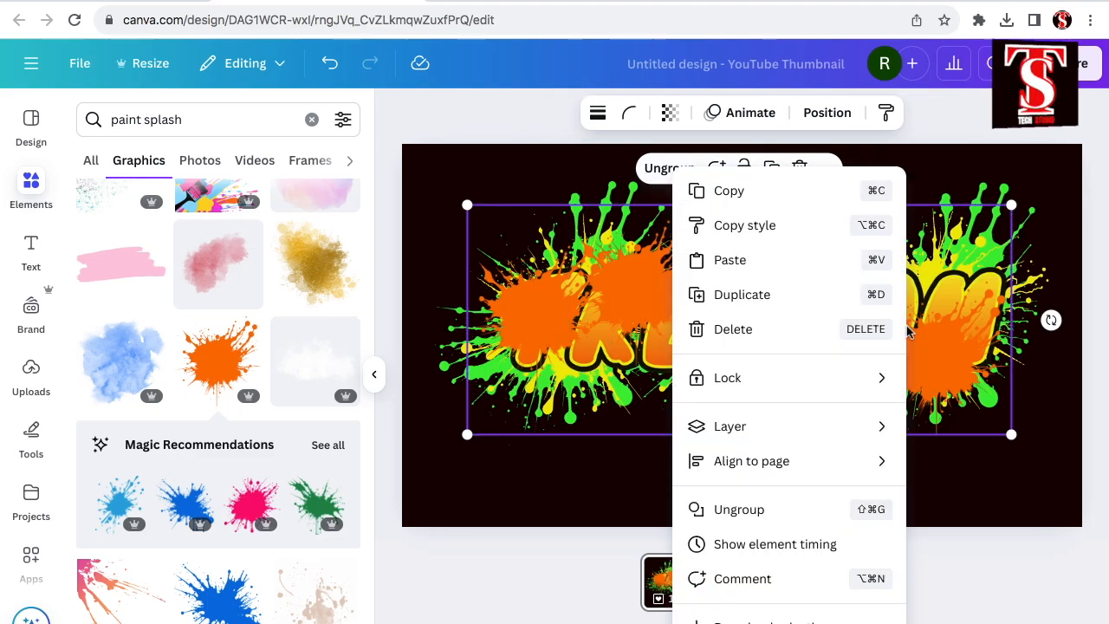
mouse_move(771, 433)
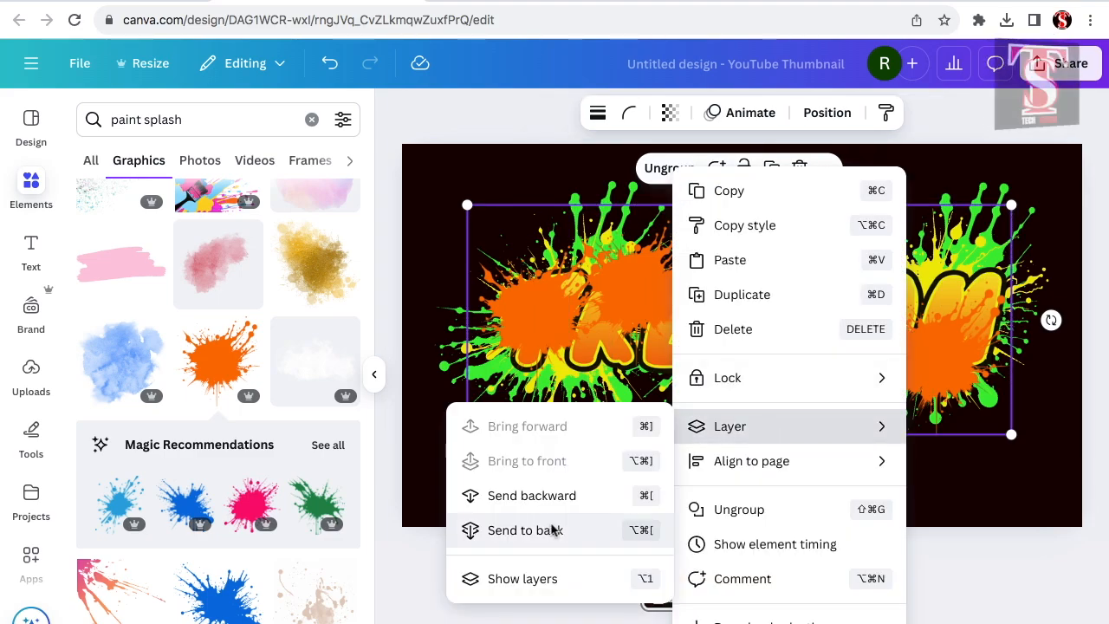
left_click(524, 530)
- Add the hot pink paint splatter and spread eight copies of it across the FREEDOM text
scroll(317, 297, "up", 5)
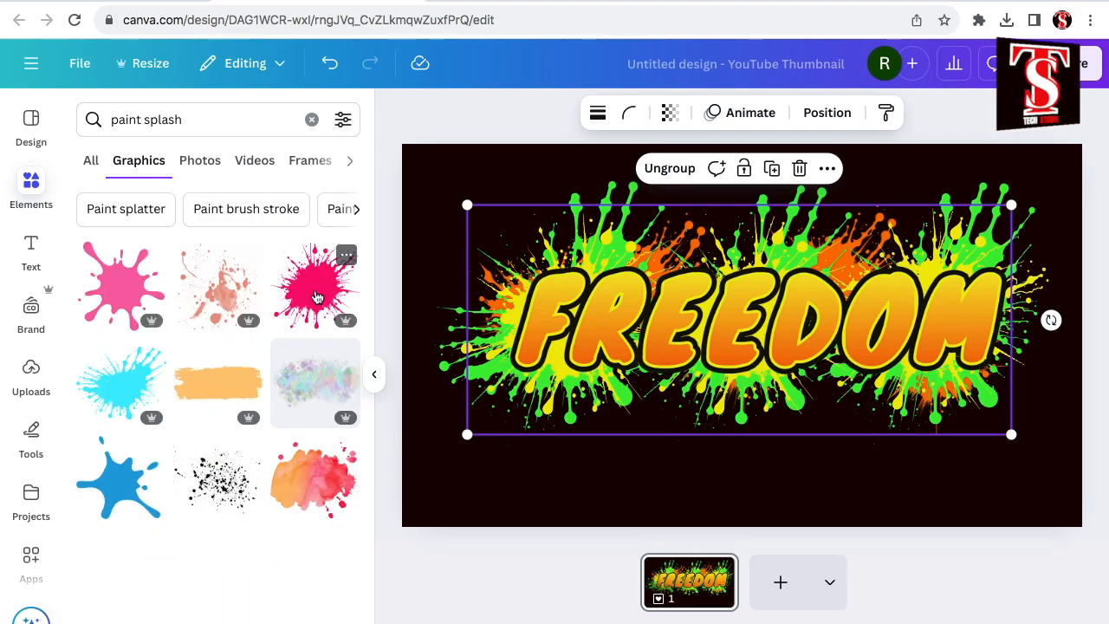
left_click(317, 297)
left_click_drag(742, 346, 848, 153)
left_click(535, 200)
left_click(636, 231)
left_click(745, 204)
left_click(857, 331)
left_click_drag(857, 347, 901, 366)
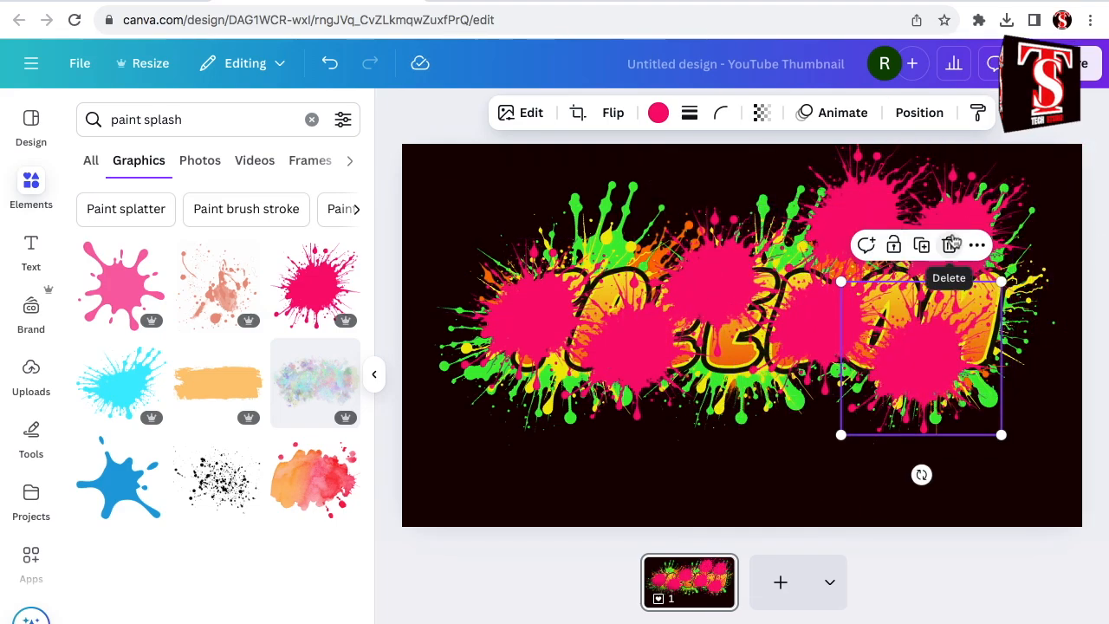
left_click(951, 245)
left_click(915, 248)
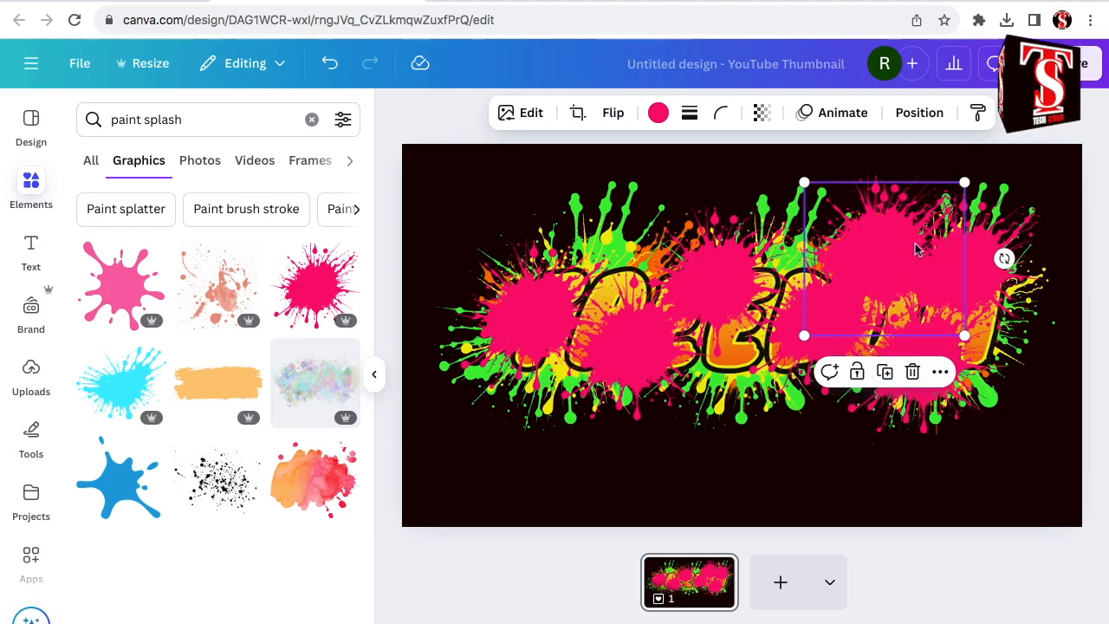
left_click_drag(917, 248, 994, 257)
- Group all eight hot pink splatters and send the group to the back of the layer stack
left_click(921, 113)
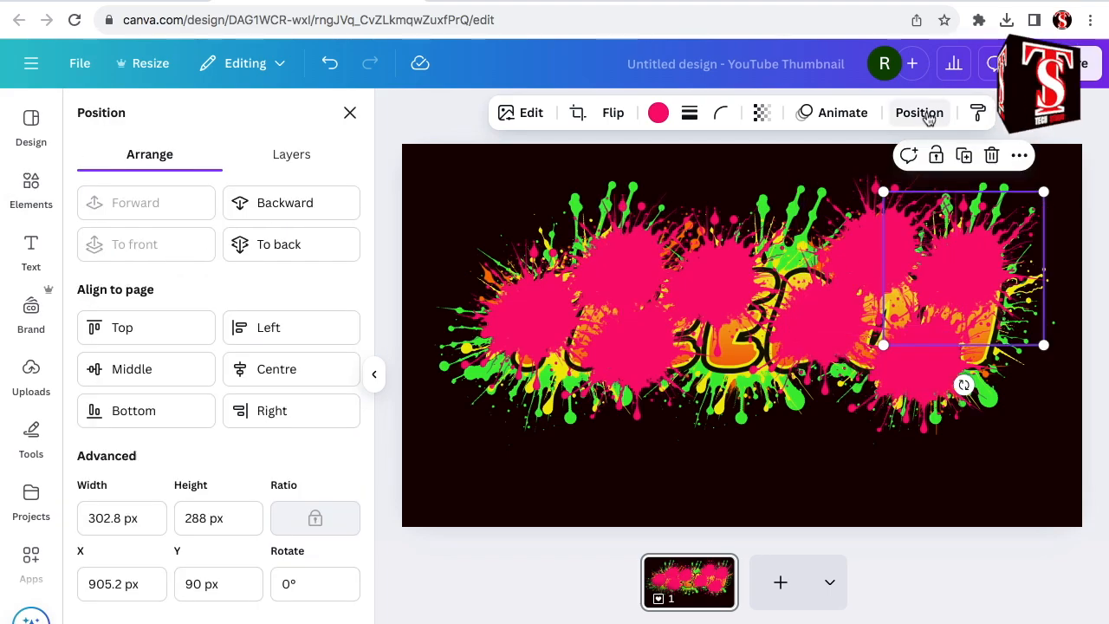
left_click(307, 161)
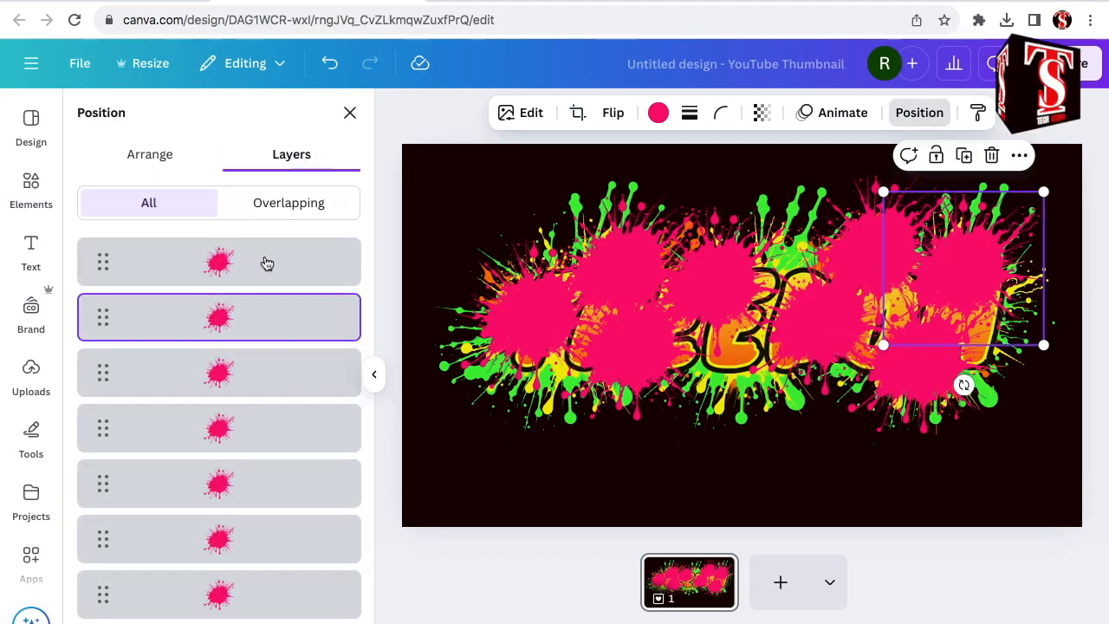
left_click(217, 255)
scroll(232, 479, "down", 2)
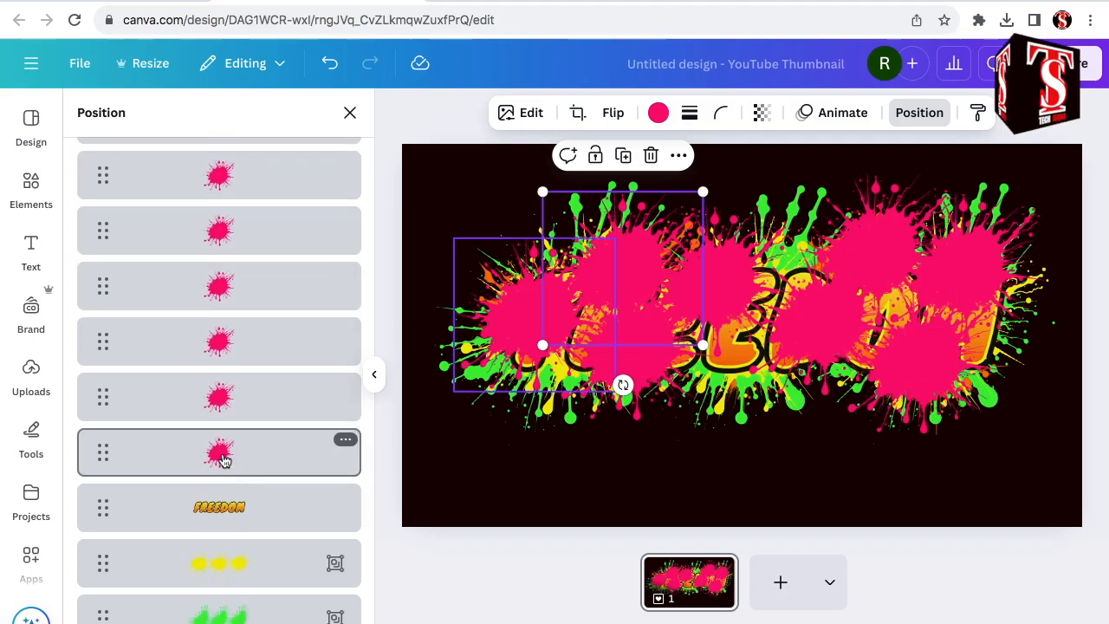
left_click(222, 460, "shift")
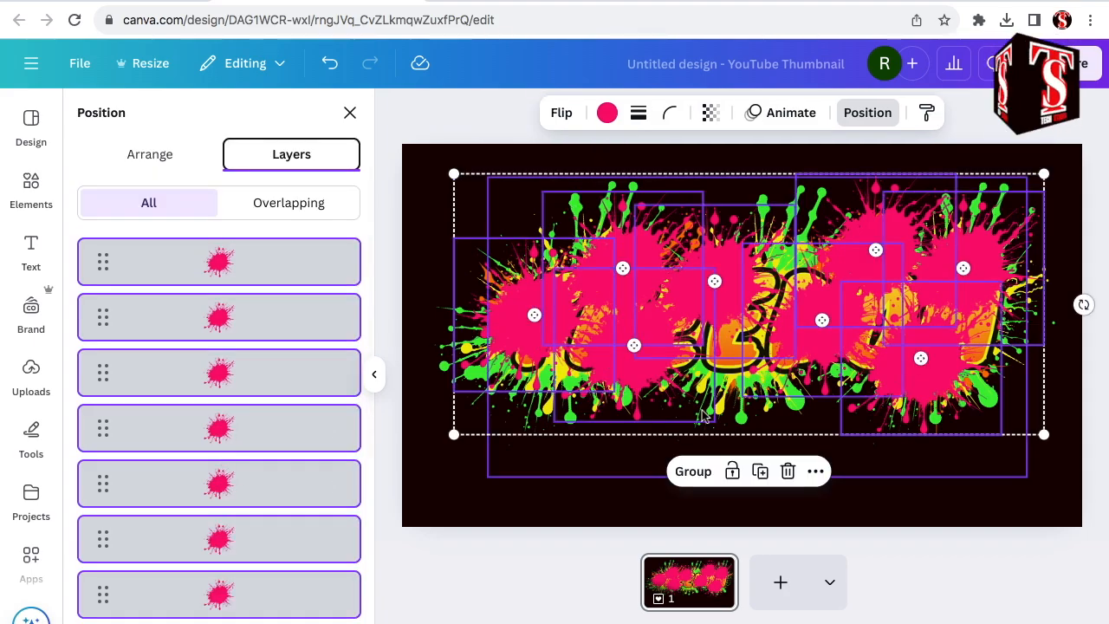
left_click(692, 471)
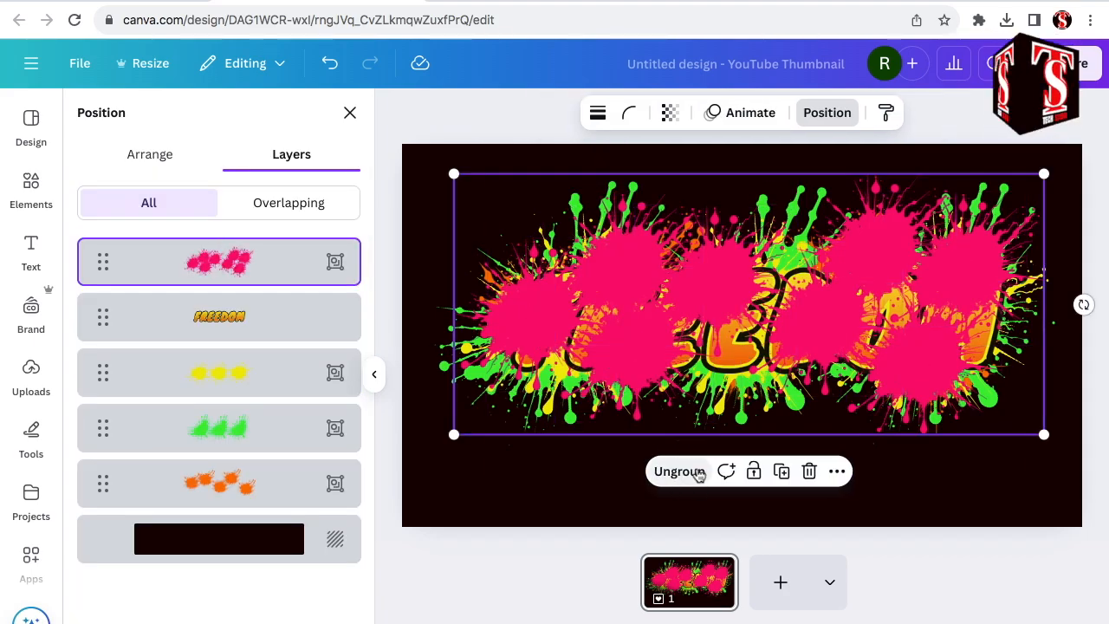
right_click(756, 302)
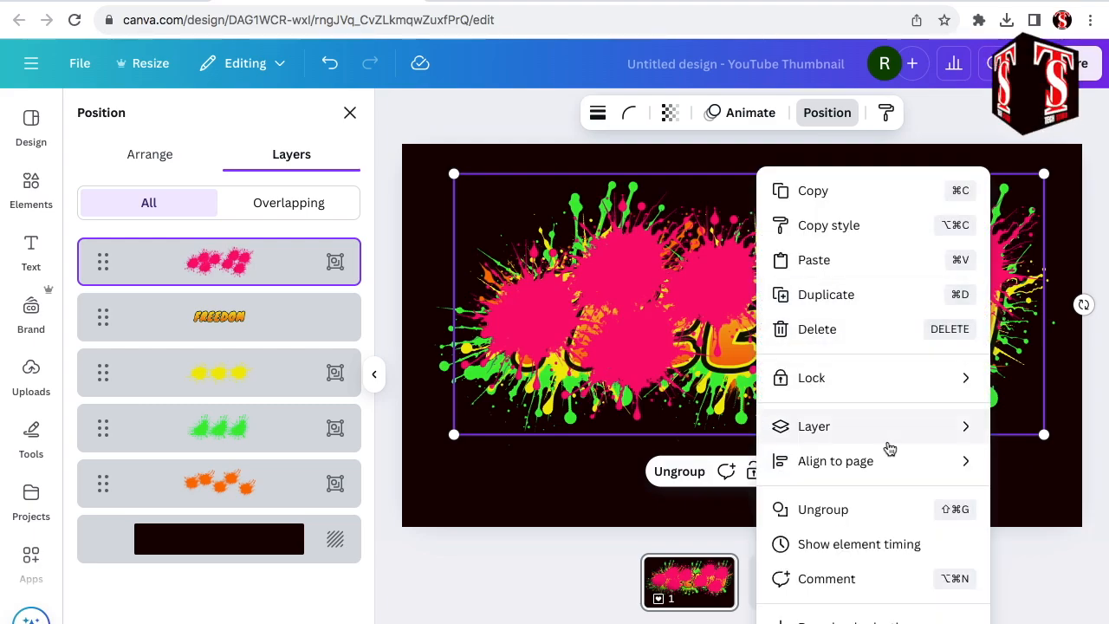
mouse_move(799, 436)
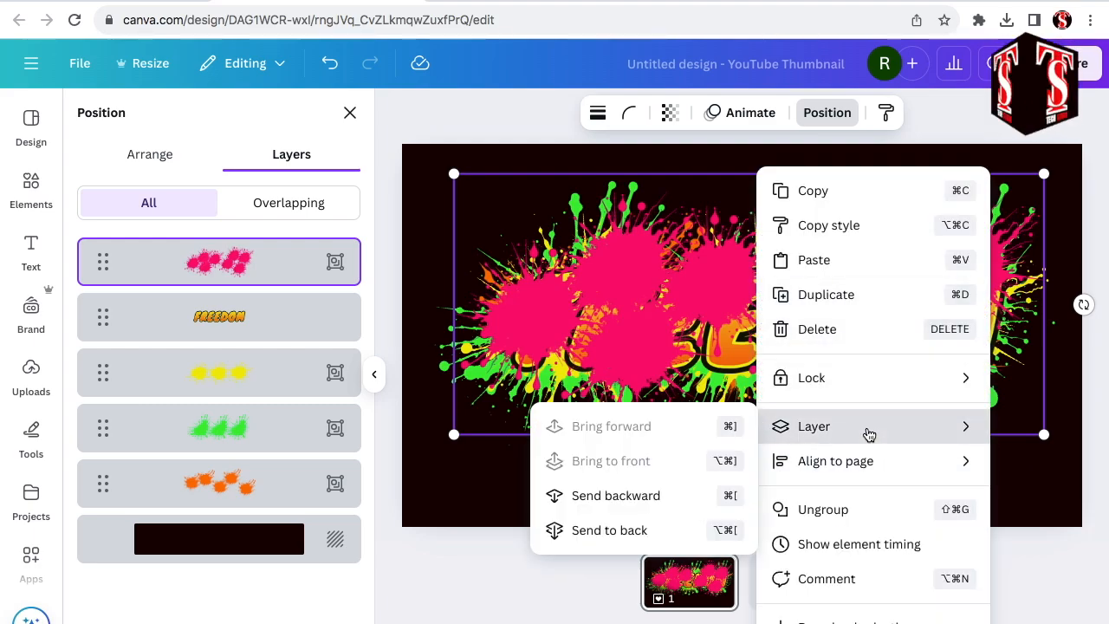
left_click(609, 530)
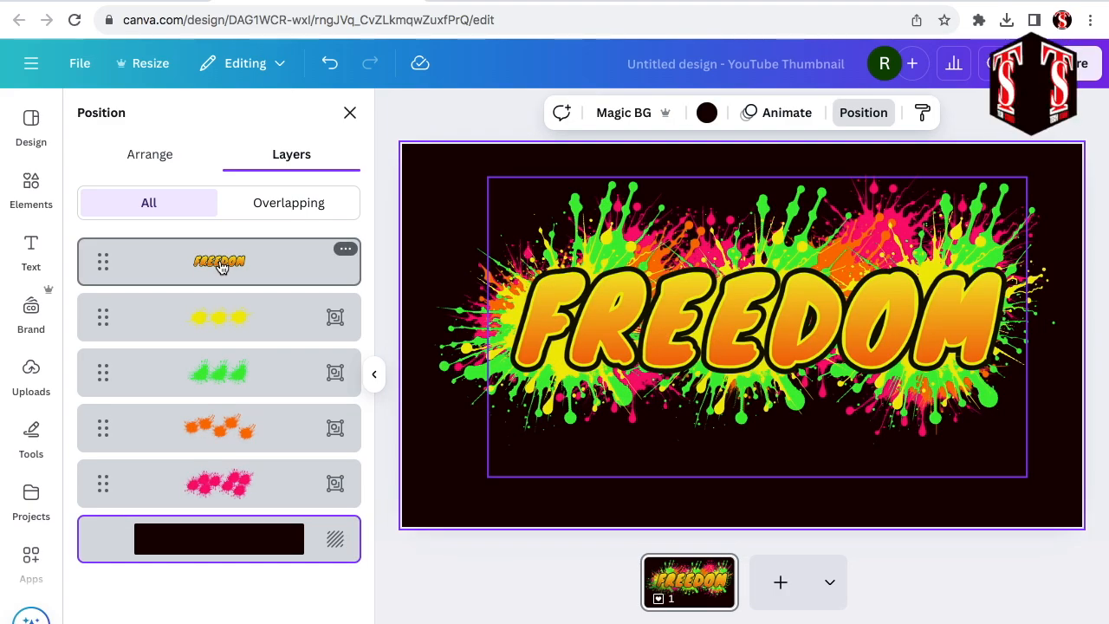
- Apply the Outline shadow effect to the FREEDOM text image
left_click(221, 267)
left_click(451, 113)
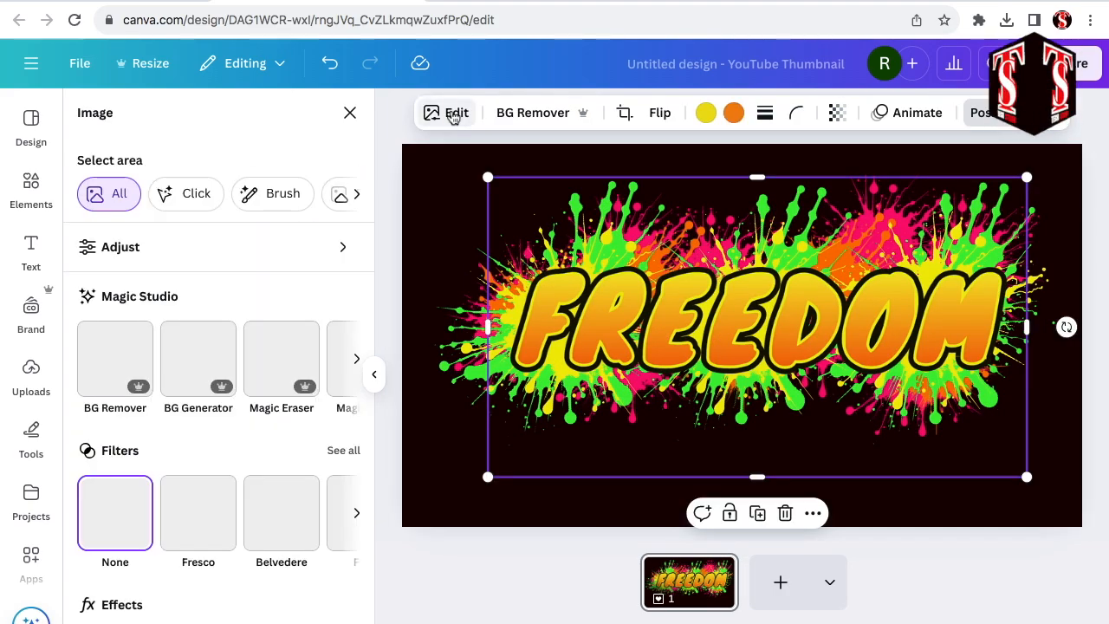
scroll(116, 461, "down", 3)
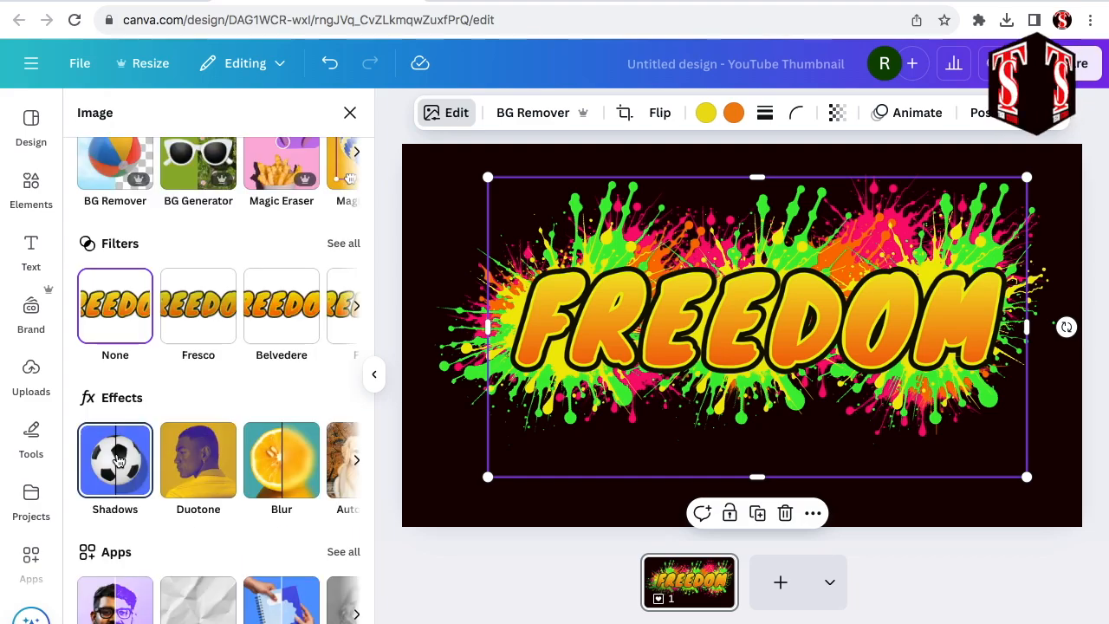
left_click(119, 462)
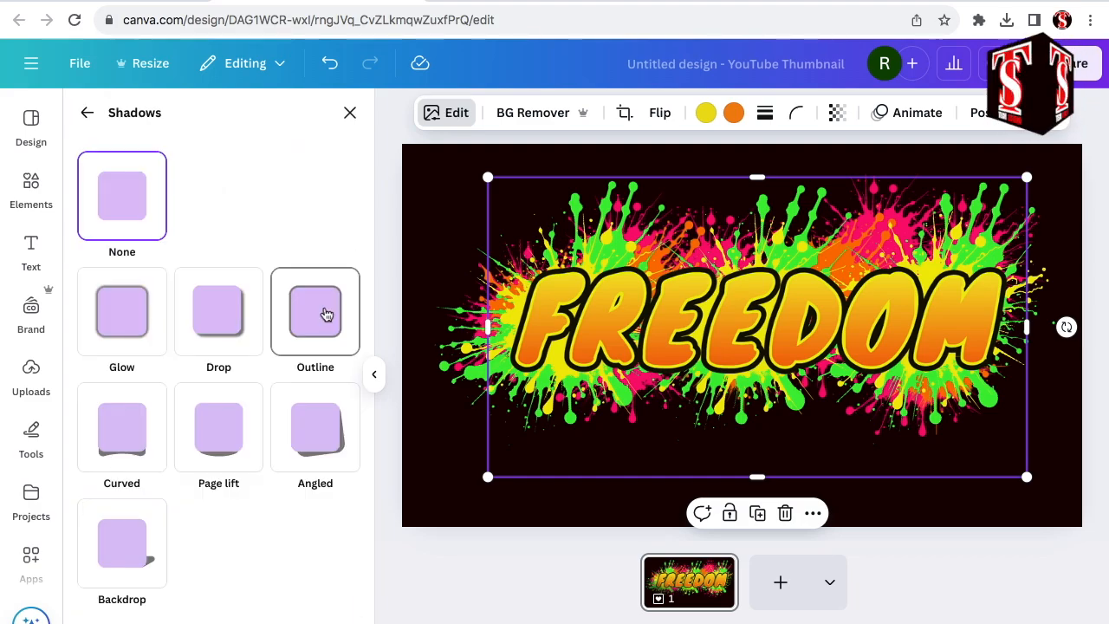
left_click(326, 314)
- Set the FREEDOM outline colour to #3D0AE8 and make the outline thinner
scroll(338, 485, "down", 2)
left_click(346, 562)
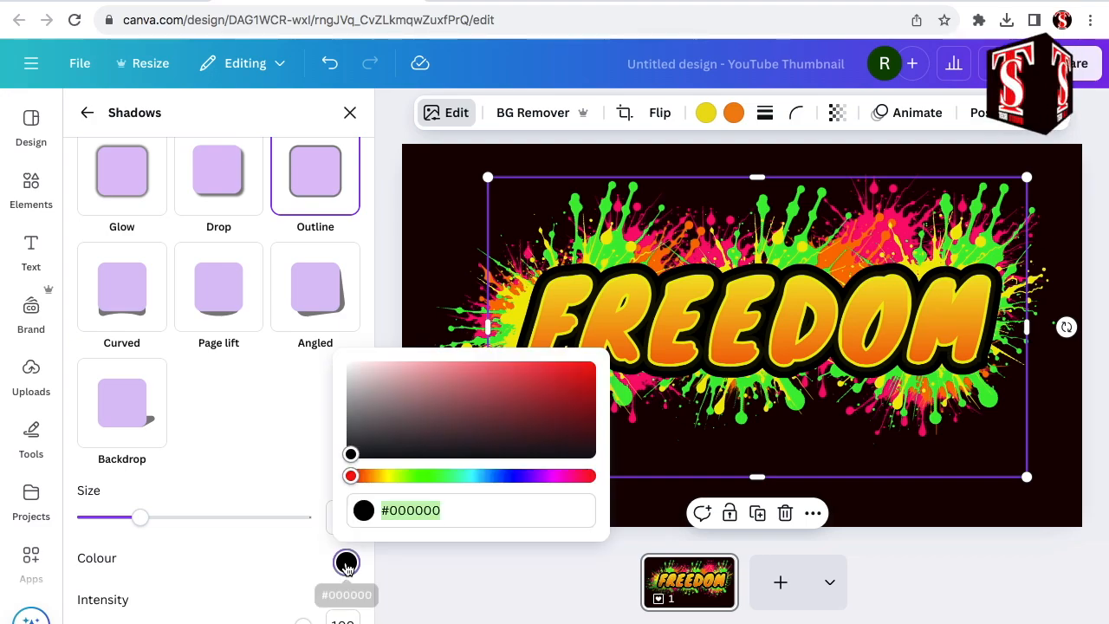
left_click(582, 374)
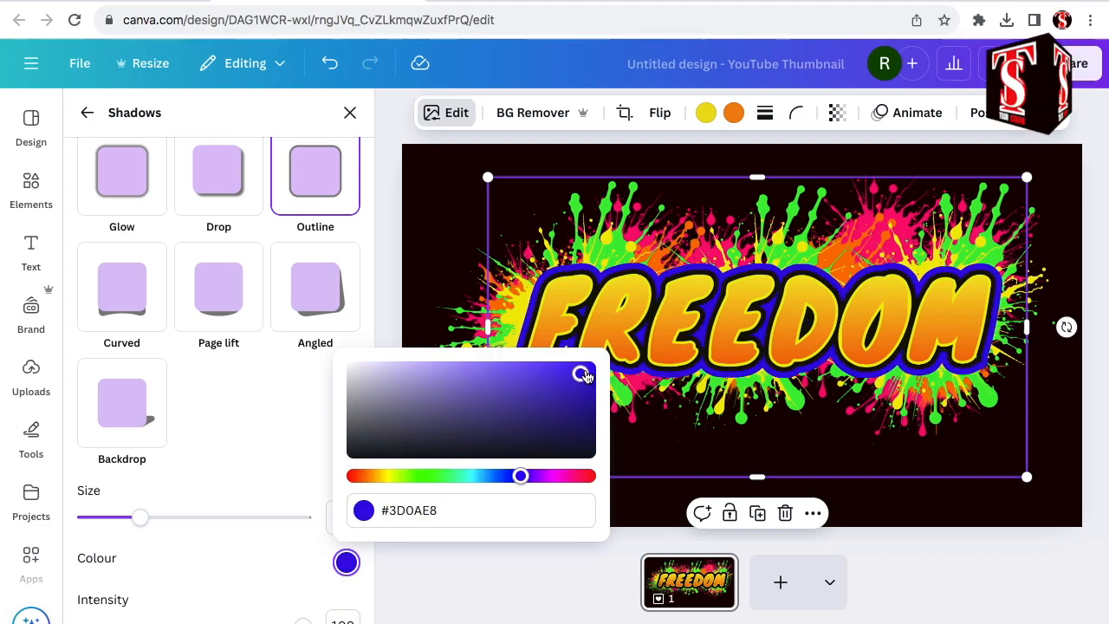
left_click_drag(139, 517, 116, 518)
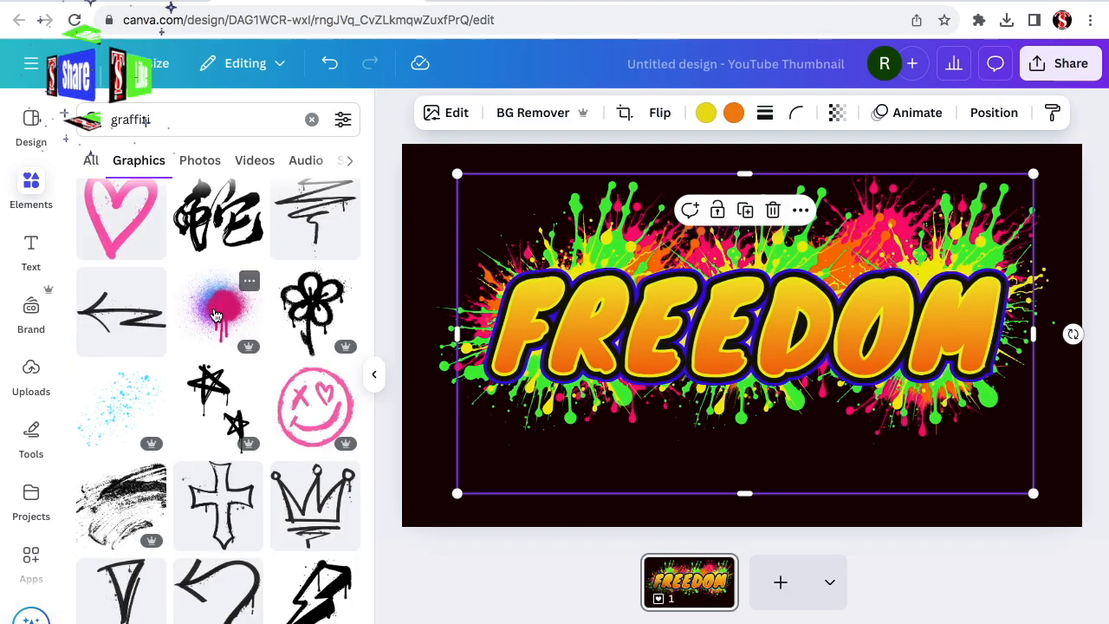
- Add the pink-and-blue spray graphic and the black dripping graffiti splatter, and apply a custom Duotone effect to the black splatter
left_click(217, 315)
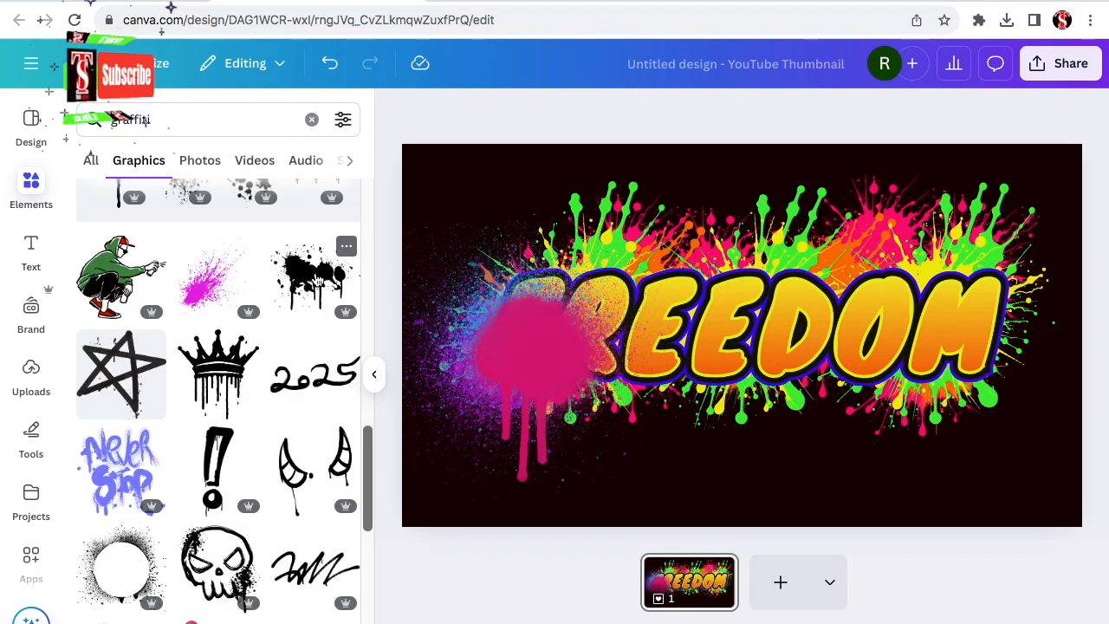
left_click(312, 275)
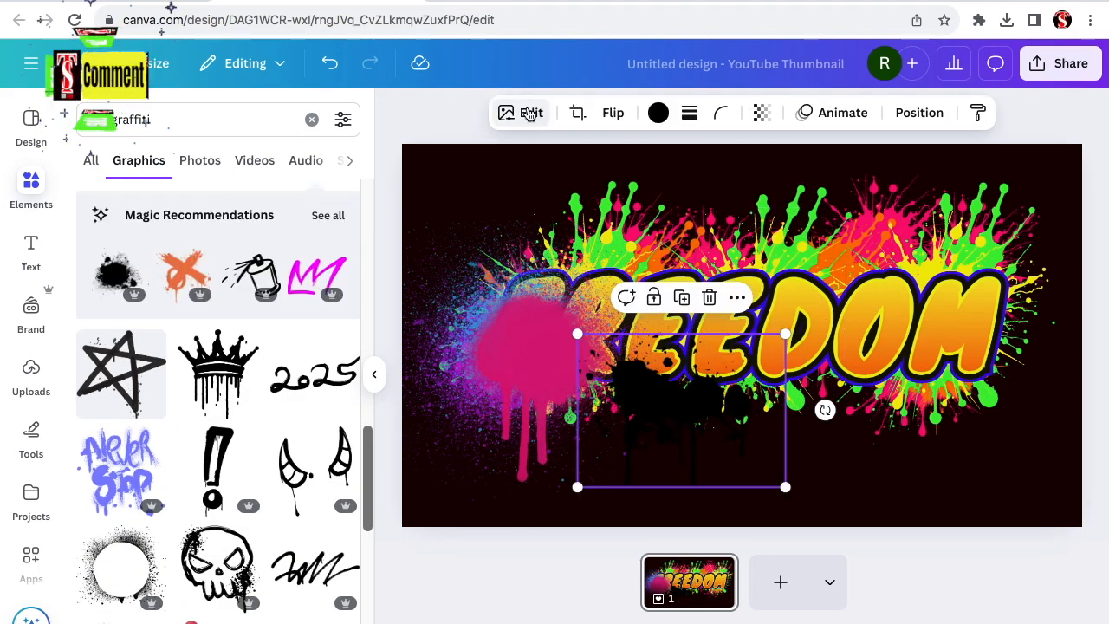
left_click(529, 115)
scroll(201, 447, "down", 4)
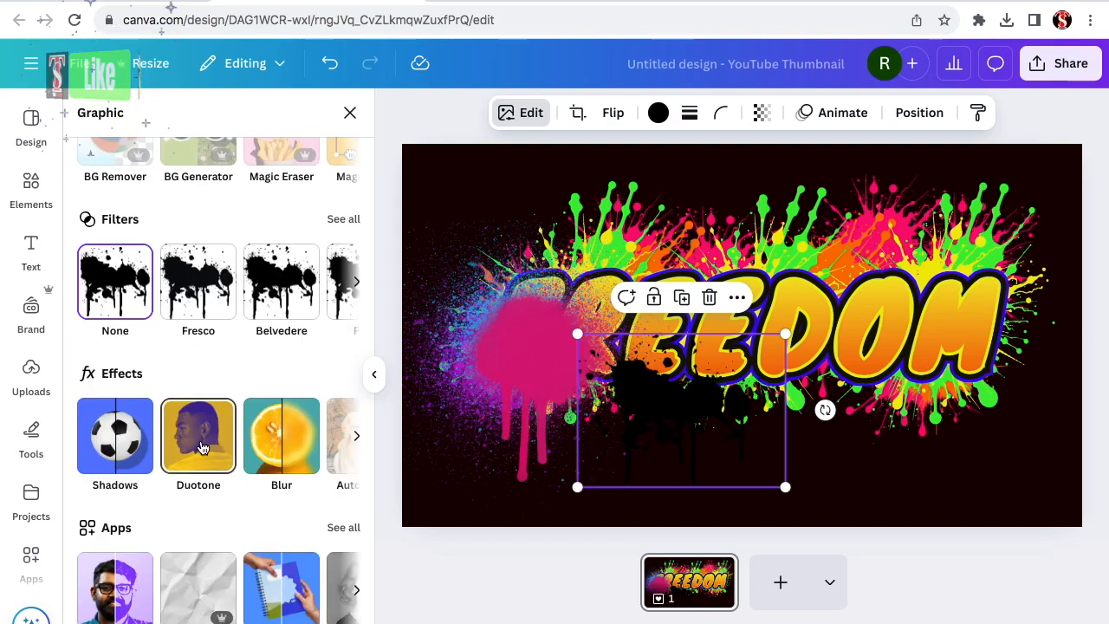
left_click(202, 447)
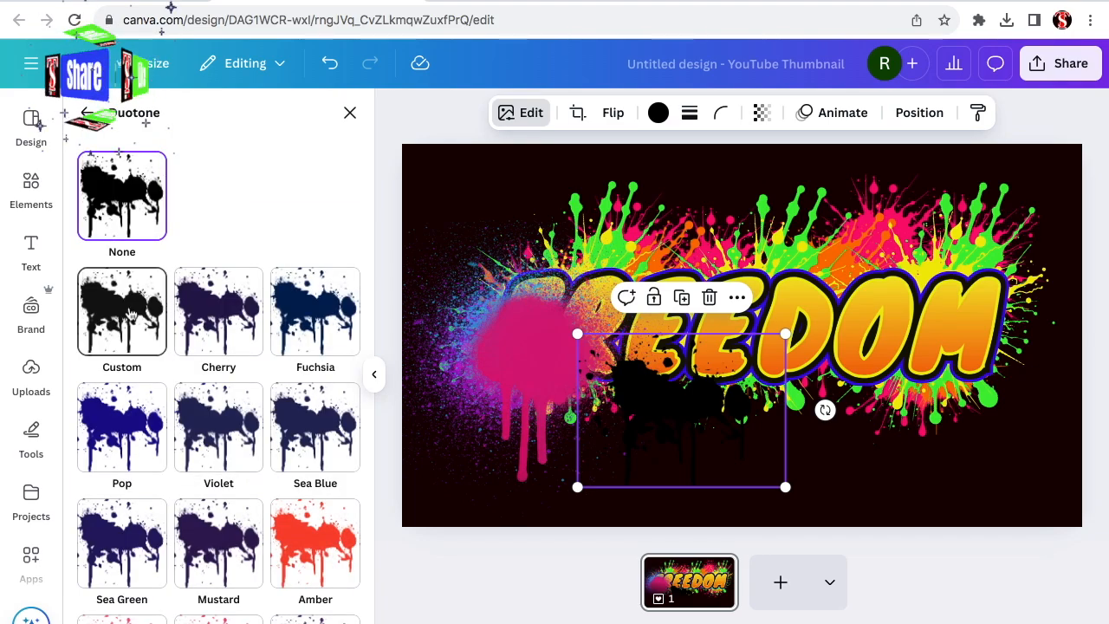
left_click(128, 317)
- Set the dripping splatter's Duotone highlights to #240CE6 and its shadows to a bright blue
left_click(346, 403)
left_click(517, 553)
left_click(582, 452)
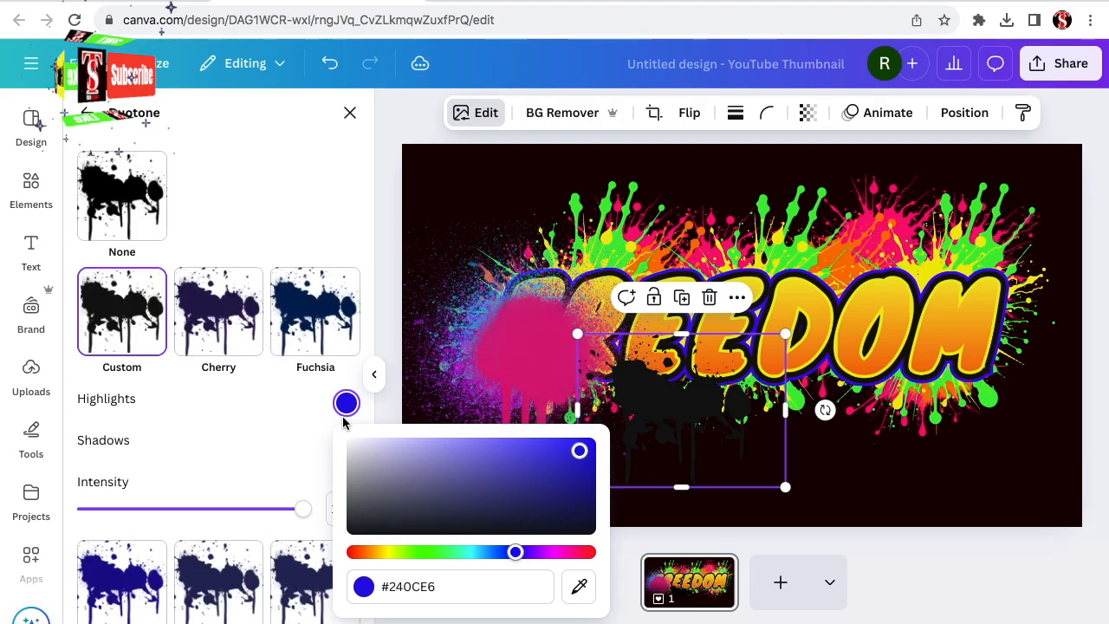
left_click(346, 444)
left_click(517, 359)
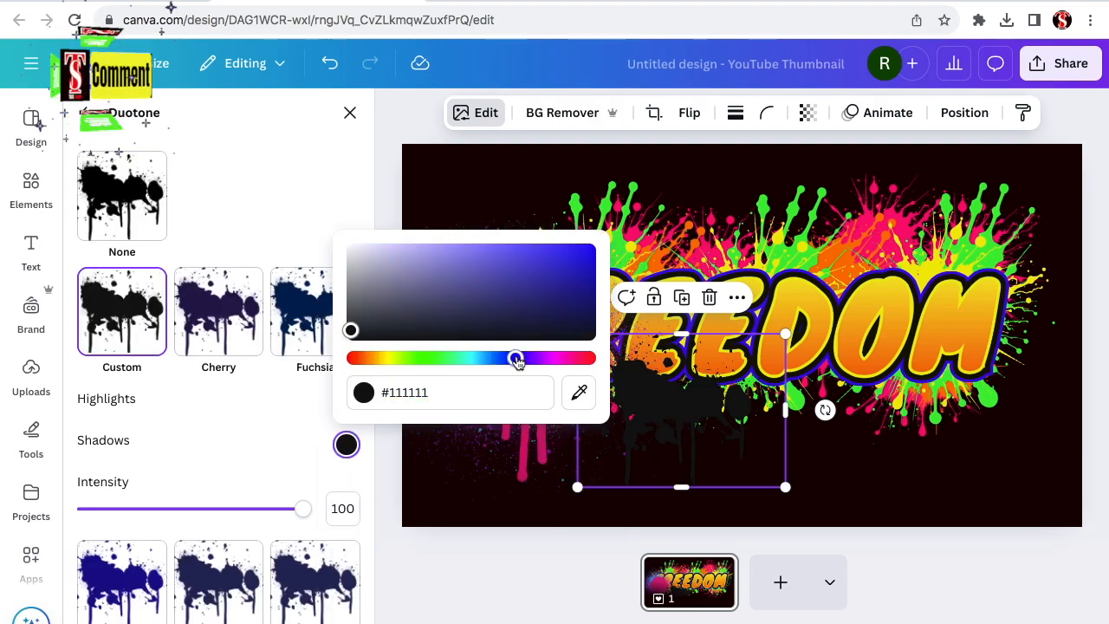
left_click(585, 255)
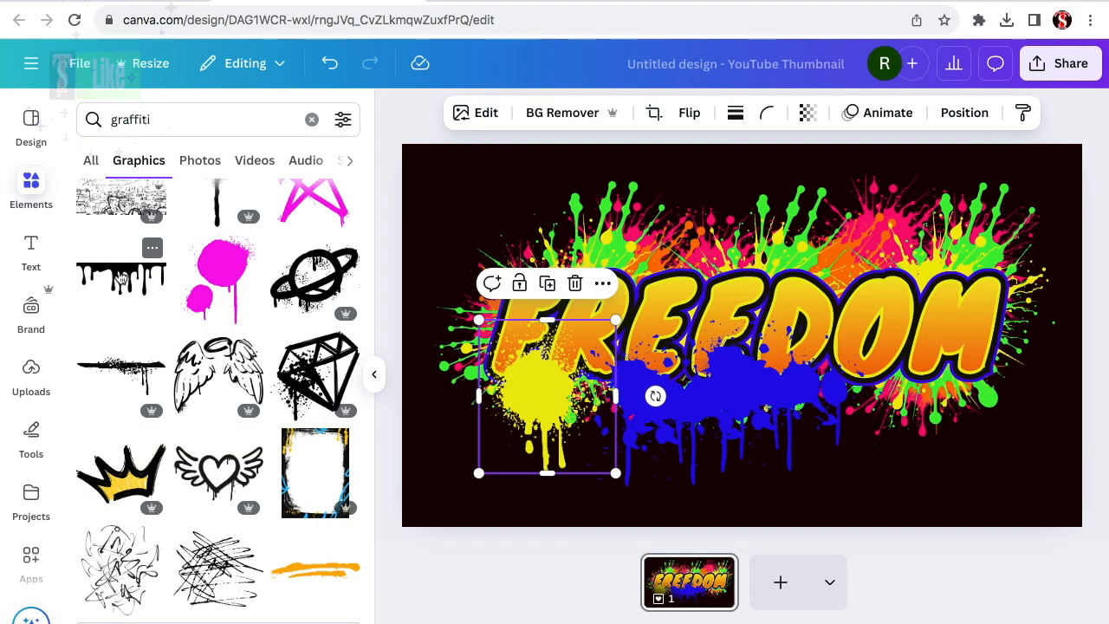
- Add the black dripping paint edge below the end of the FREEDOM text and apply the Mystic Duotone effect to it
left_click(122, 275)
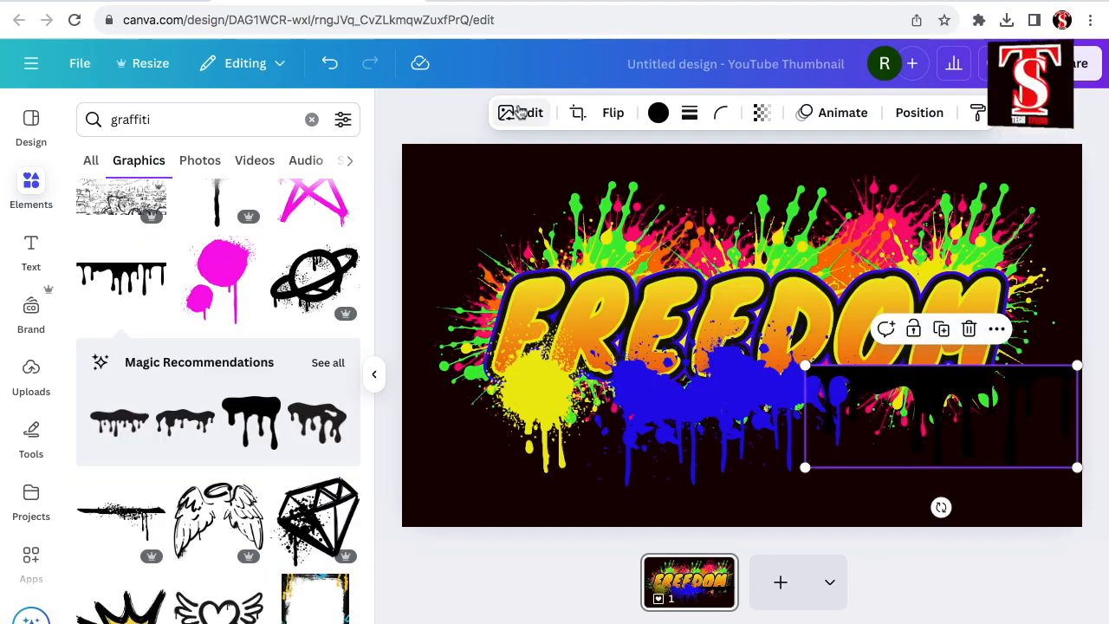
left_click(520, 113)
left_click(199, 455)
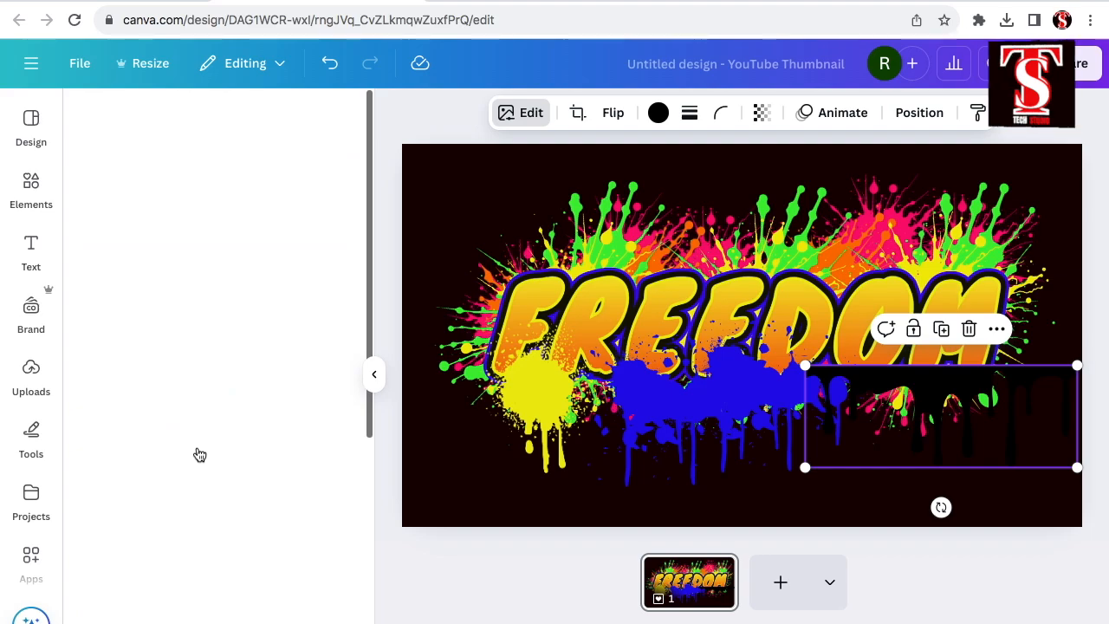
left_click(126, 348)
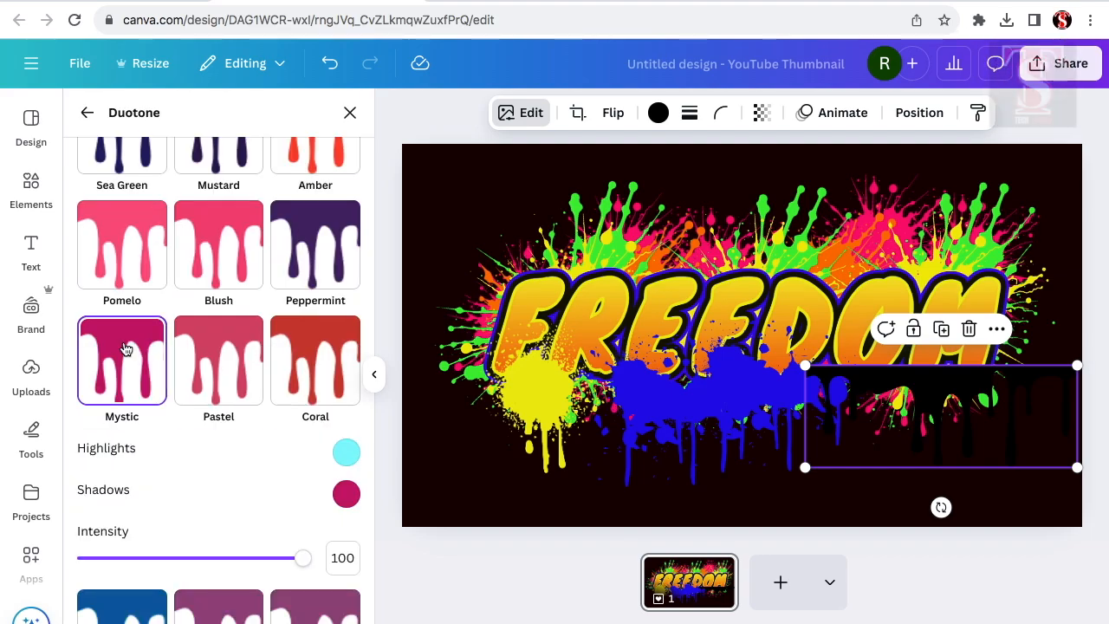
- Set the Duotone highlights of the dripping paint edge to a vivid pink
left_click(346, 451)
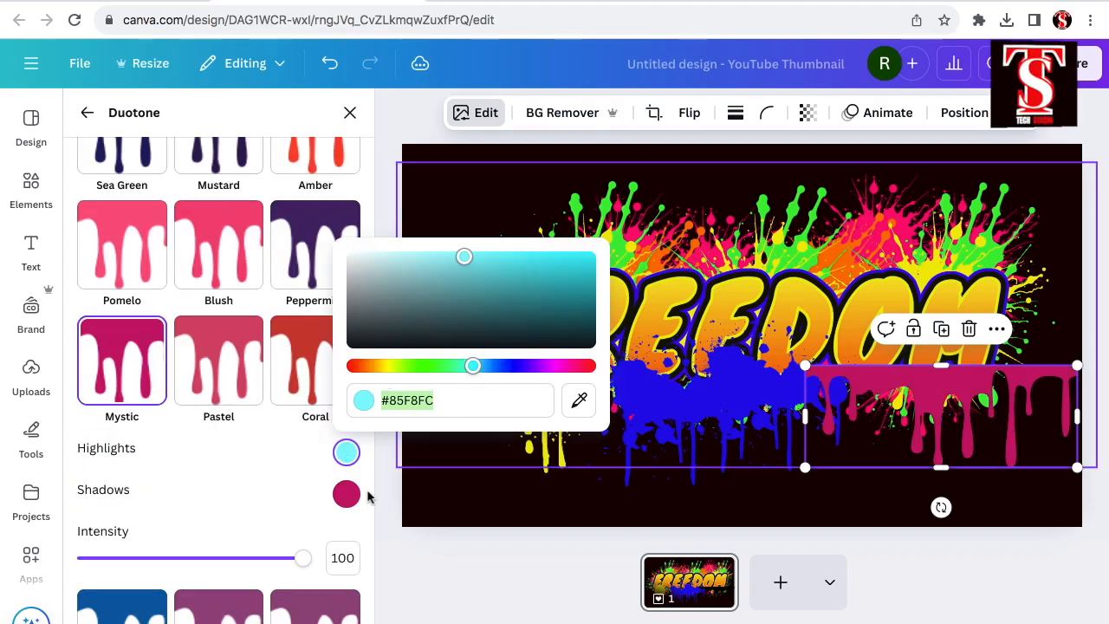
left_click(575, 365)
left_click(585, 261)
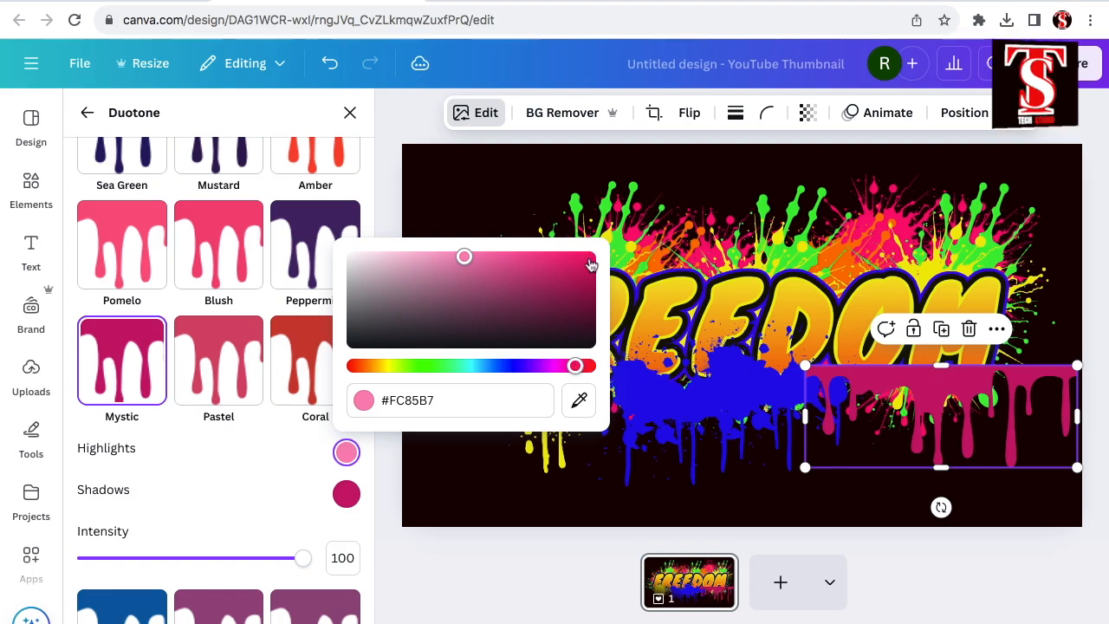
left_click(287, 462)
- Group the yellow, blue and pink dripping splatters along the lower edge of the FREEDOM text and send the group to the back
left_click(706, 407, "shift")
left_click(534, 421, "shift")
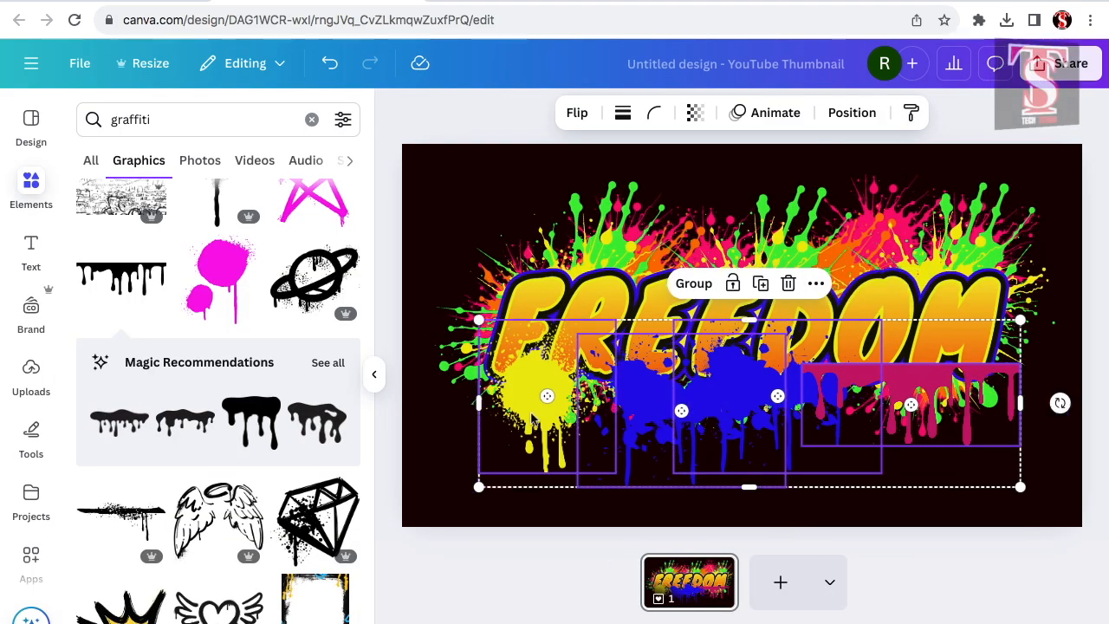
left_click(698, 284)
right_click(689, 416)
mouse_move(719, 411)
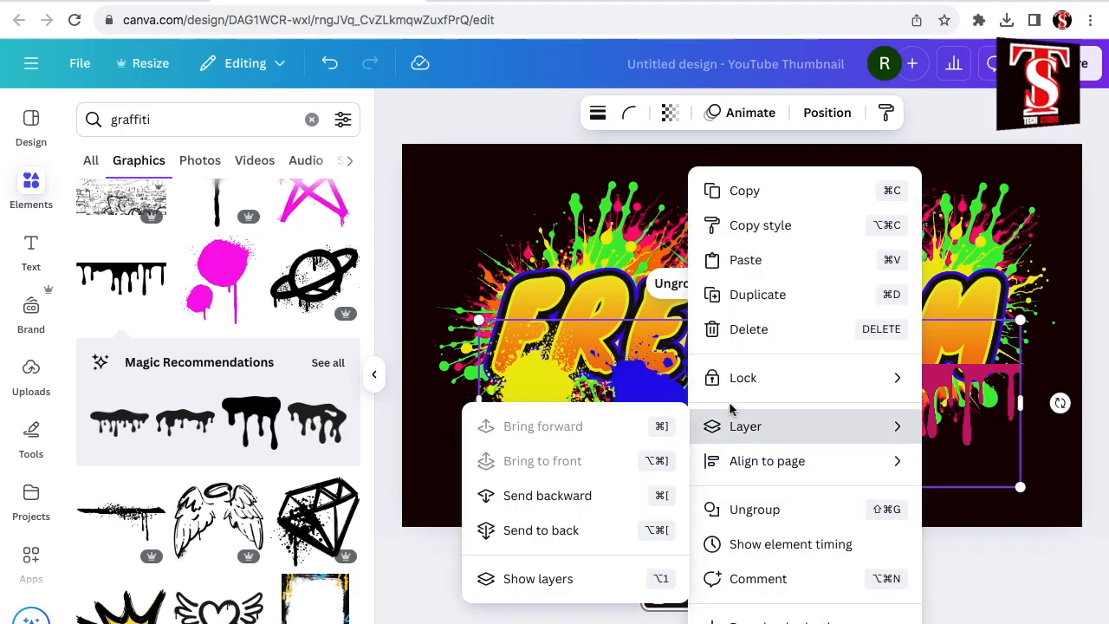
left_click(557, 530)
- Add the dripping graffiti crown above the middle of the FREEDOM text, about 226 by 218, with custom Duotone shadows of #FFFFFF
scroll(127, 249, "down", 5)
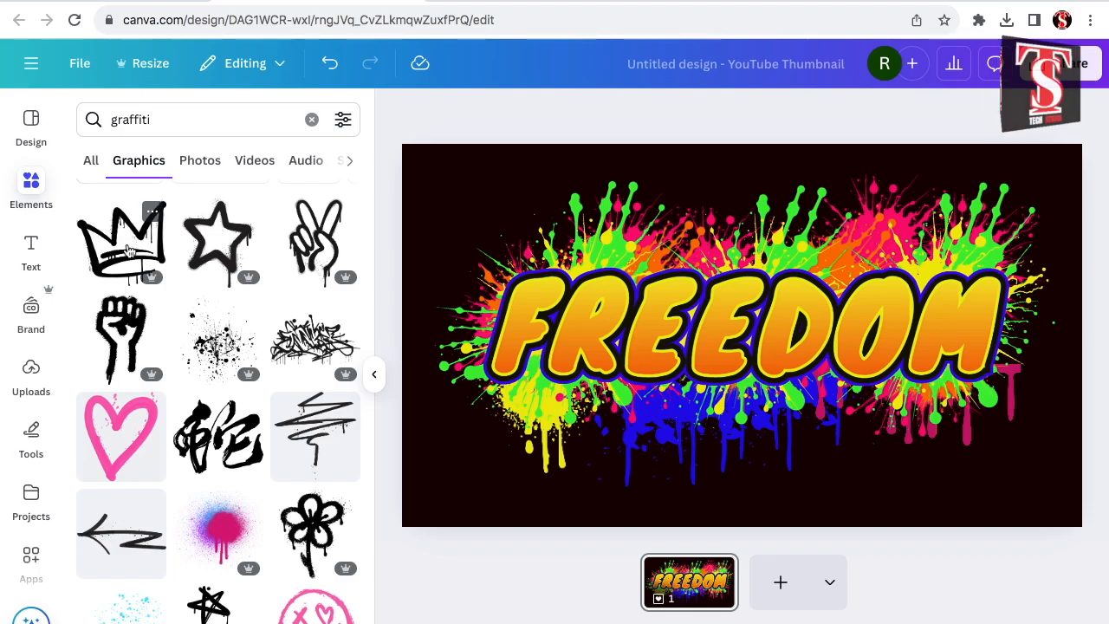
left_click(127, 249)
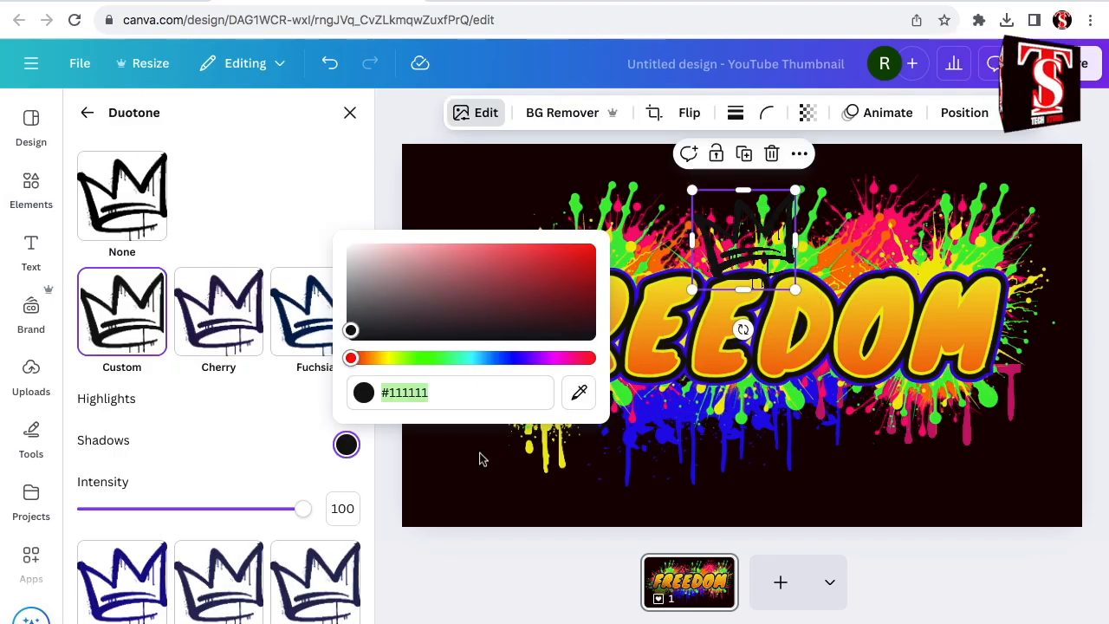
type("#FFFFFF")
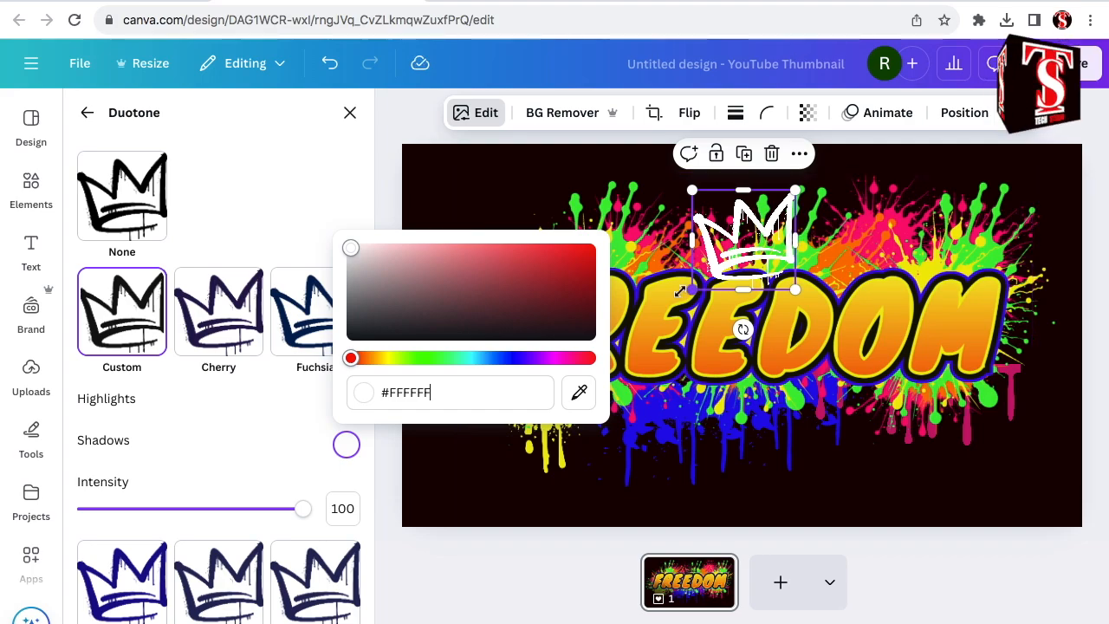
left_click_drag(680, 292, 678, 296)
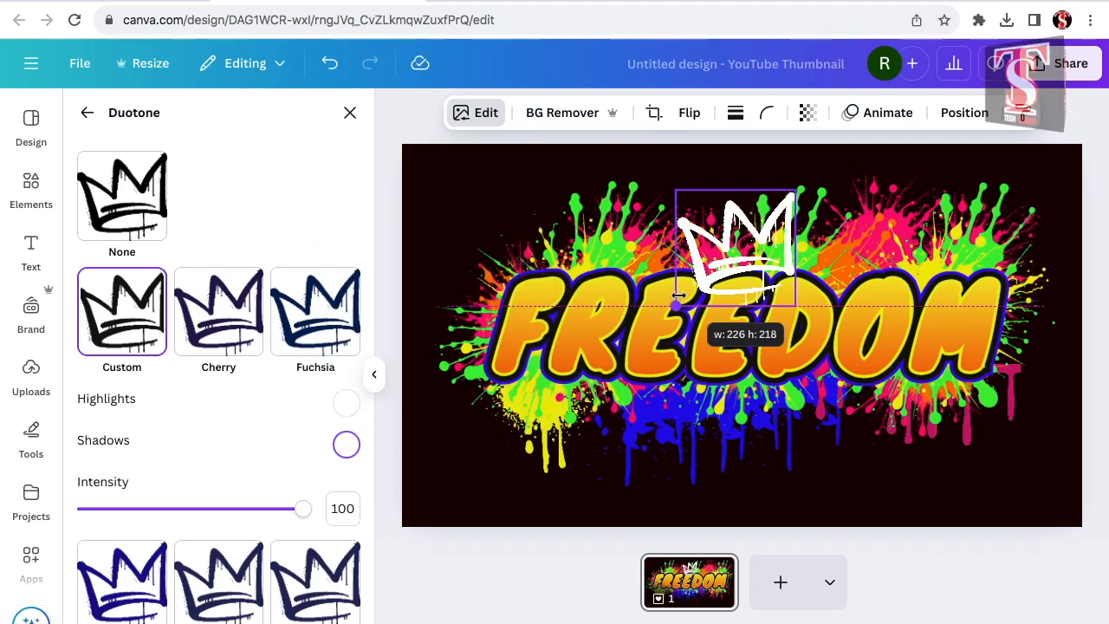
left_click(374, 374)
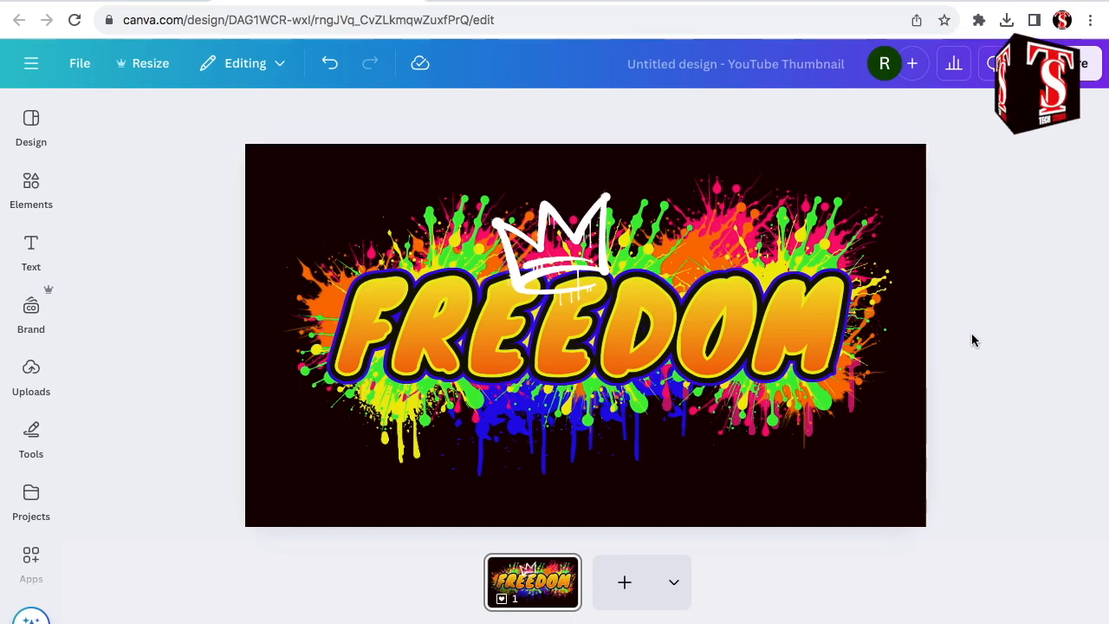